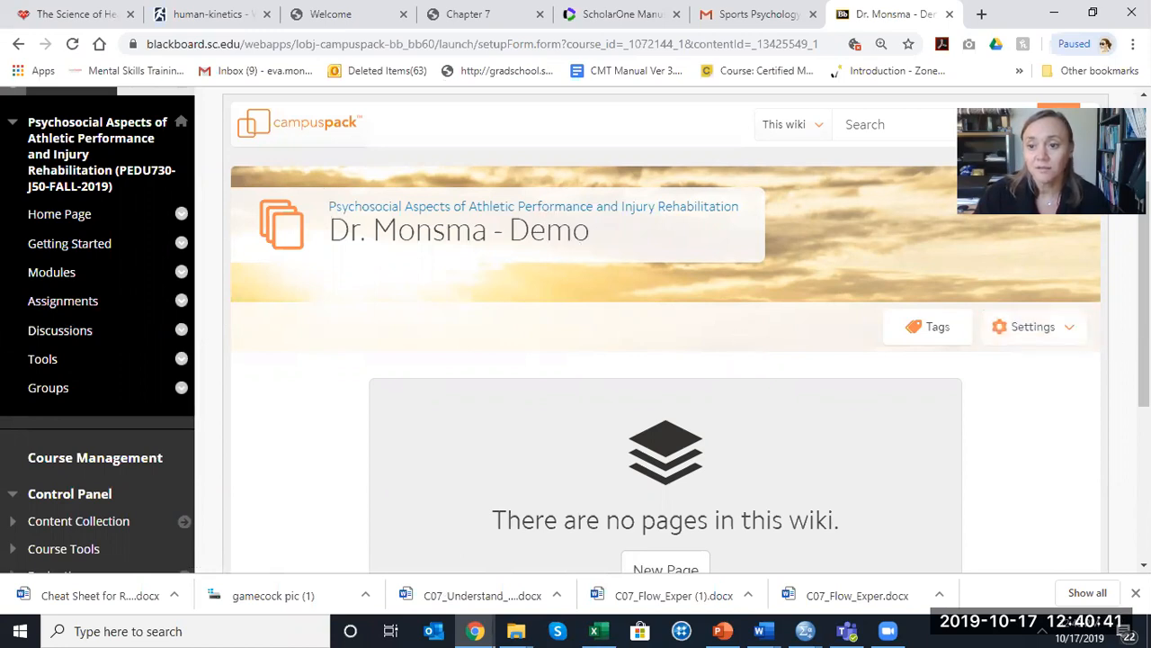
Step: Create a new wiki page titled "Gymnastic" and place the cursor in its body
left_click_drag(1144, 356, 1144, 424)
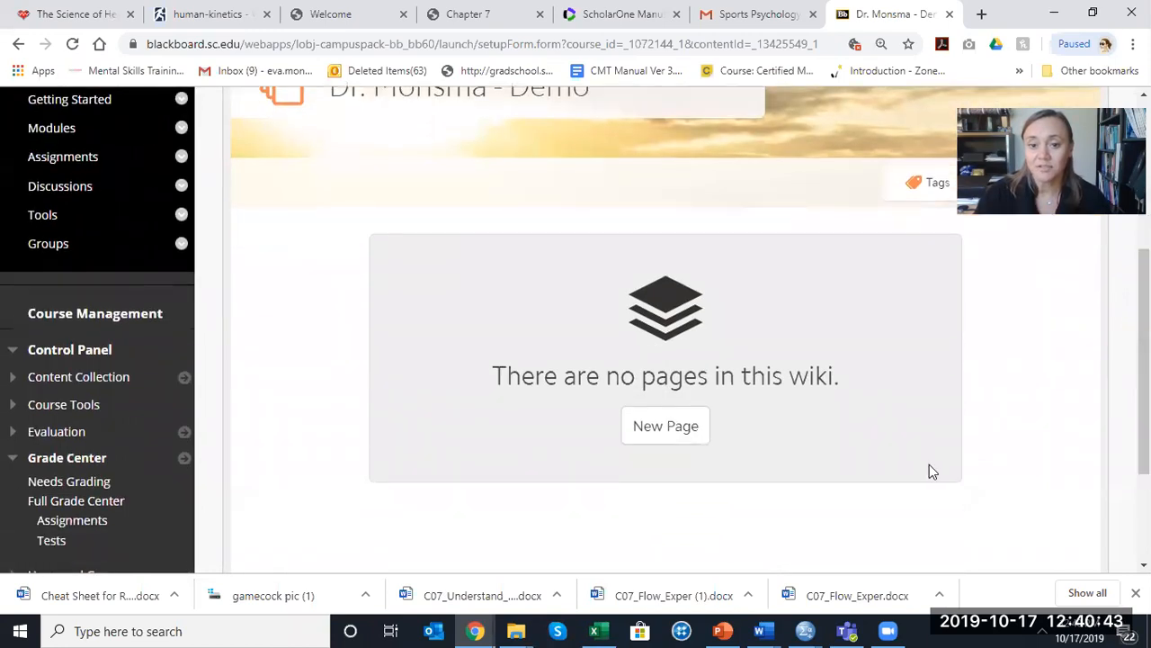
left_click(684, 429)
left_click_drag(1144, 396, 1145, 285)
left_click(318, 273)
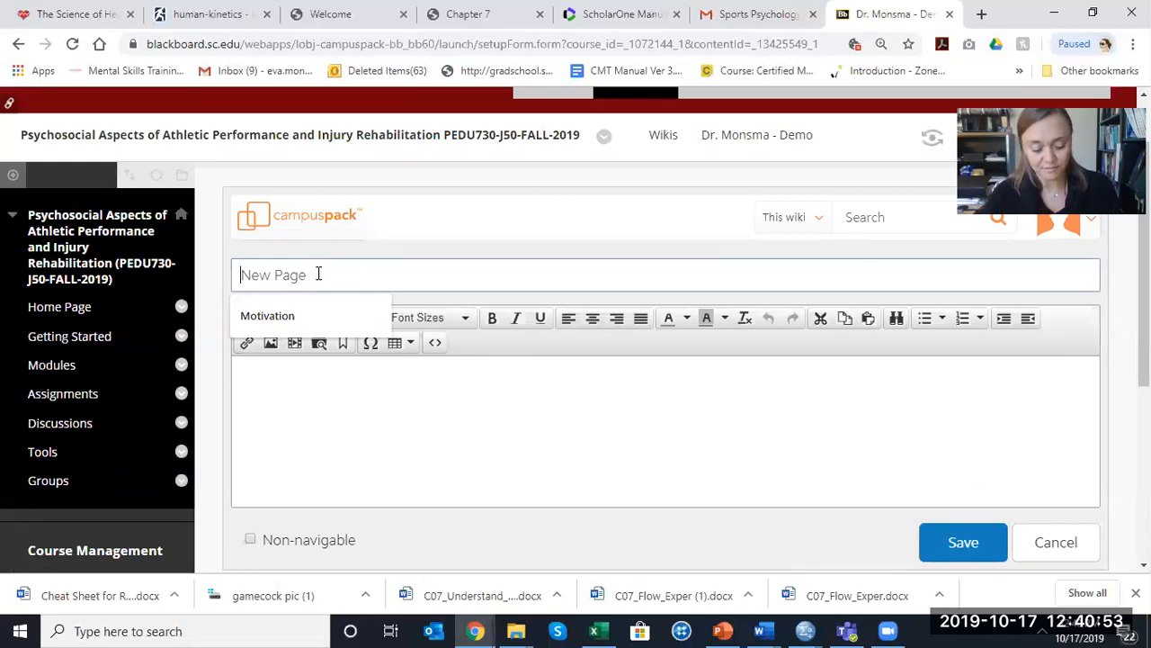
type("Gy")
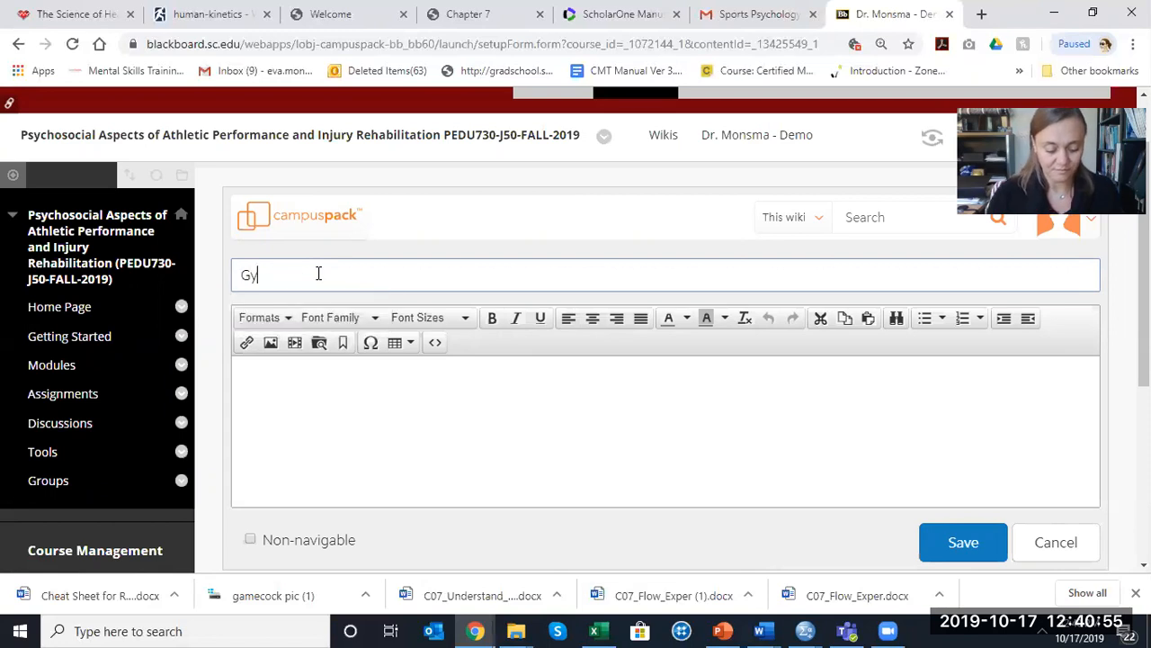
type("mnastic")
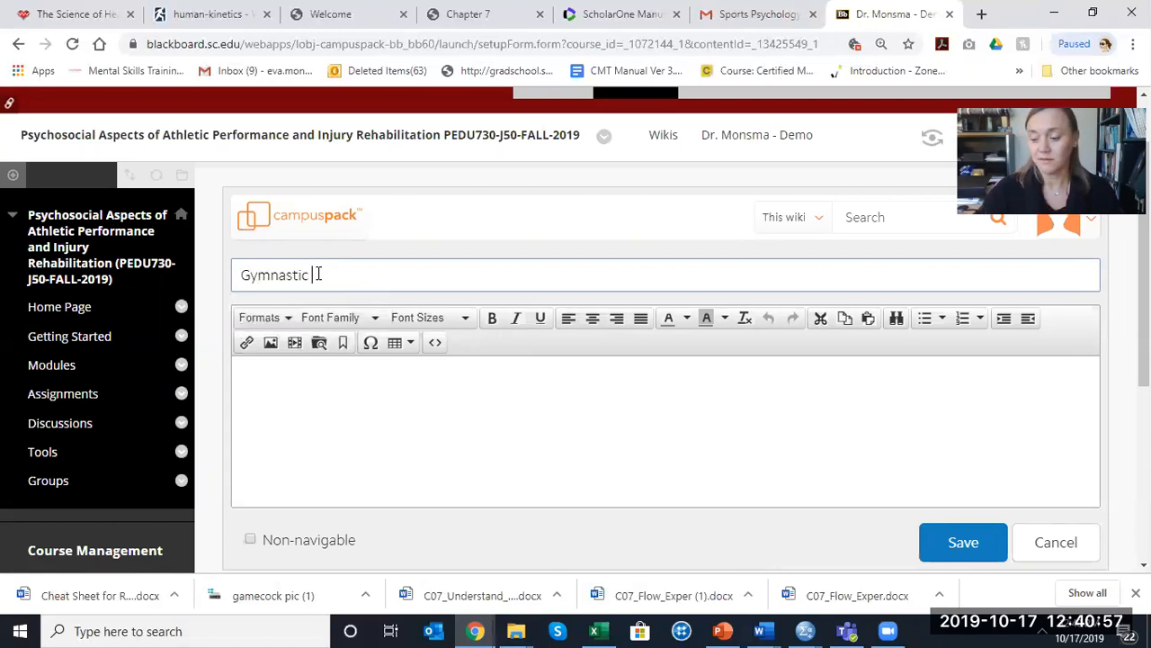
left_click(350, 411)
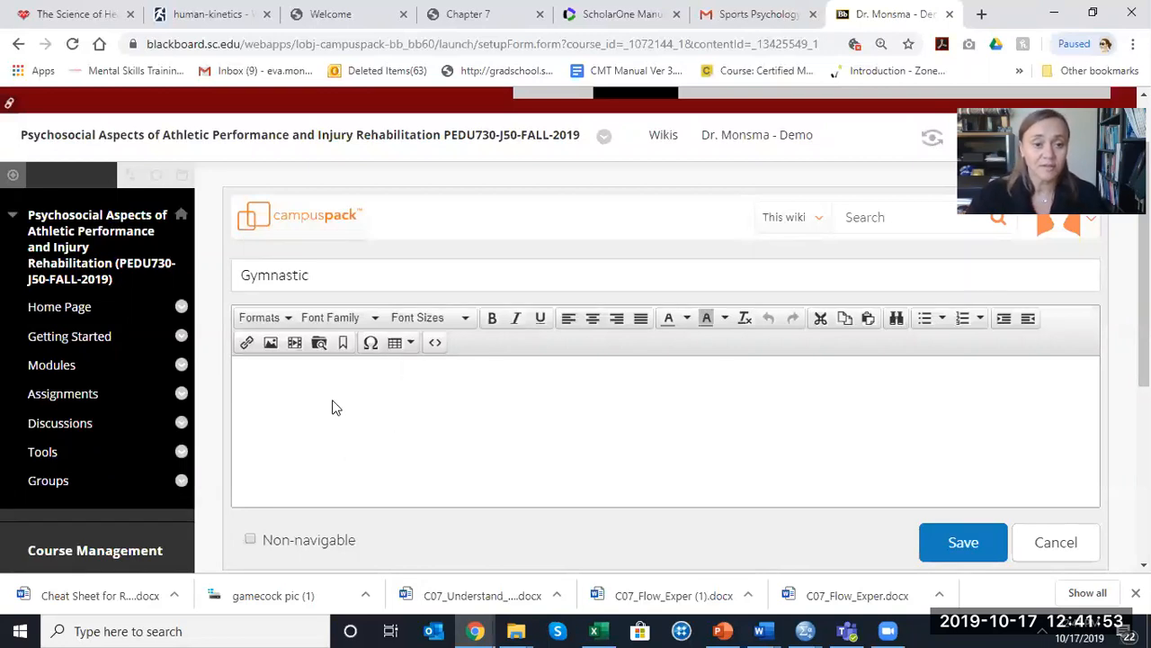
Step: Start inserting a link in the page body with the display text "USA Gymnastics"
left_click(246, 343)
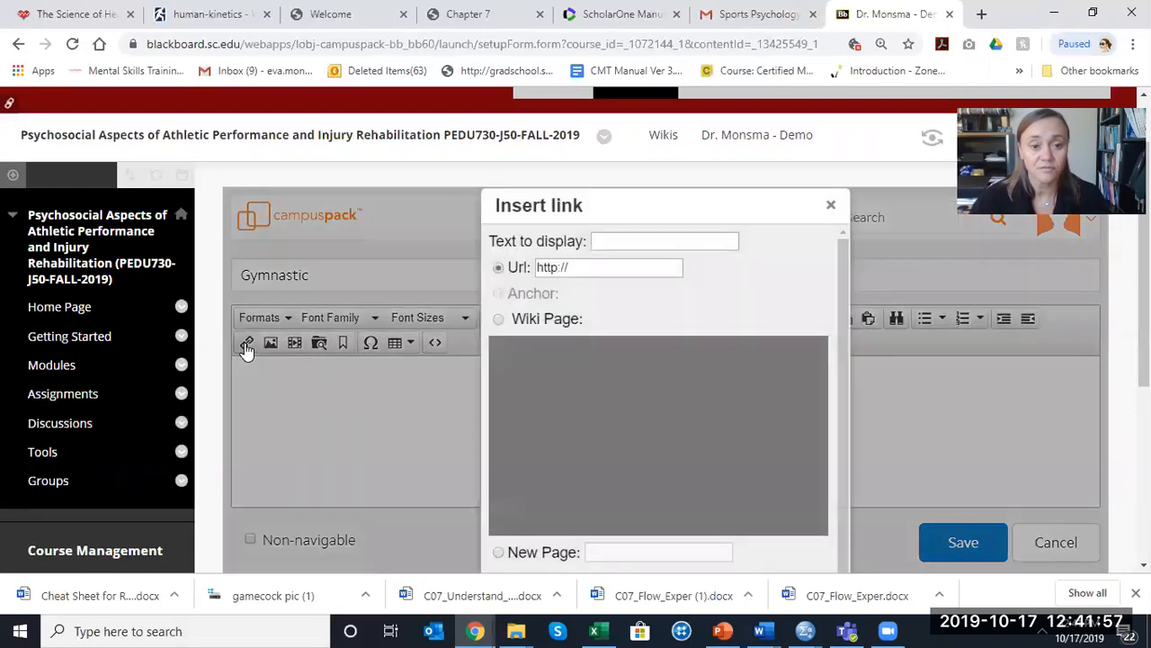
left_click(625, 240)
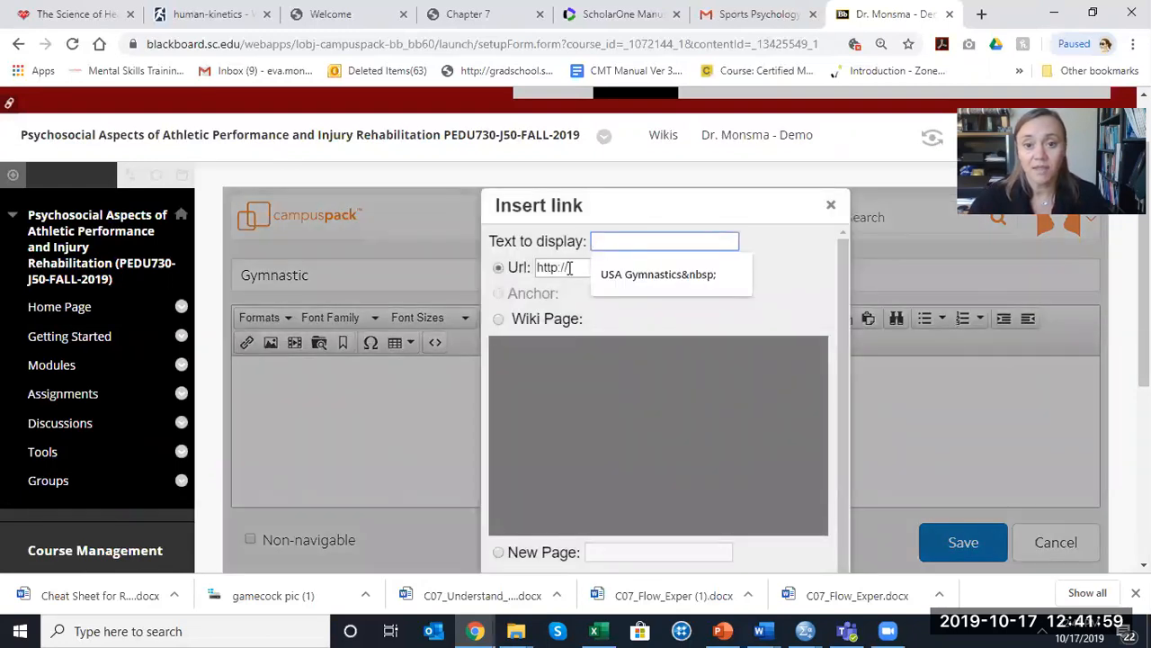
left_click(644, 279)
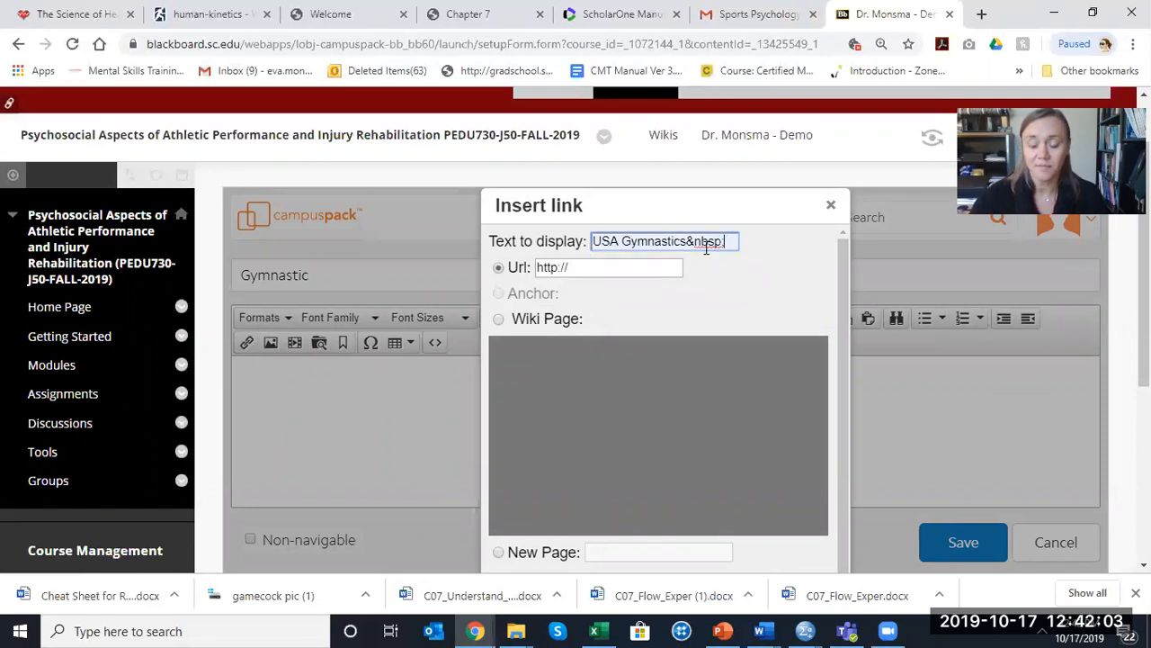
key("BackSpace")
key("BackSpace")
key("BackSpace")
key("BackSpace")
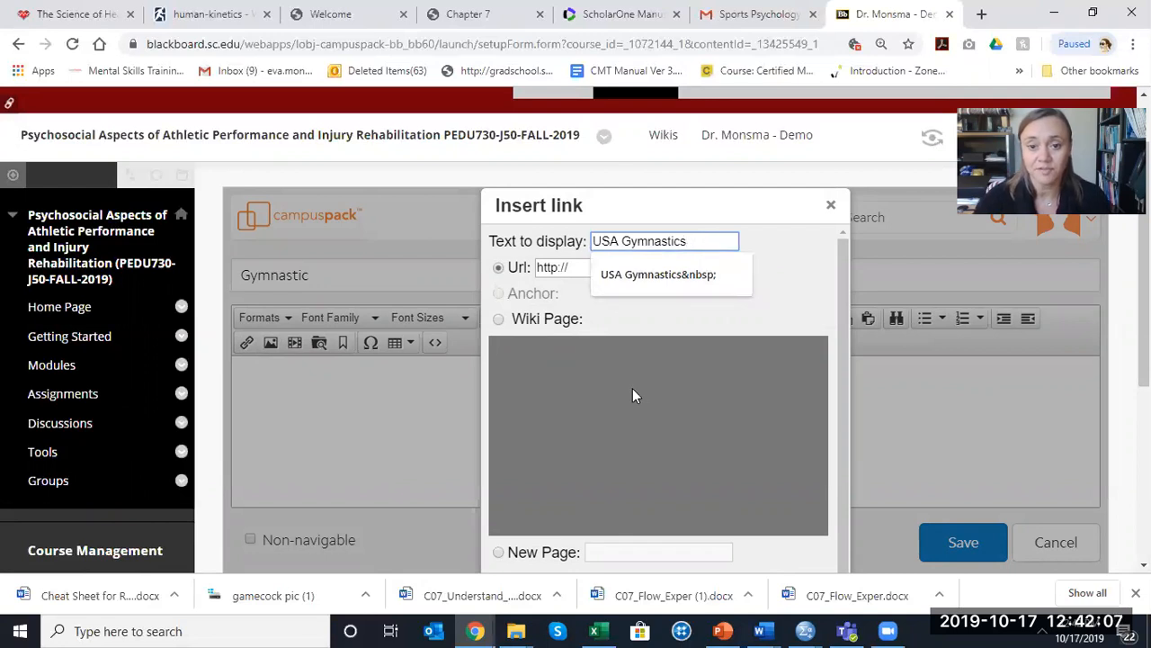
left_click(610, 417)
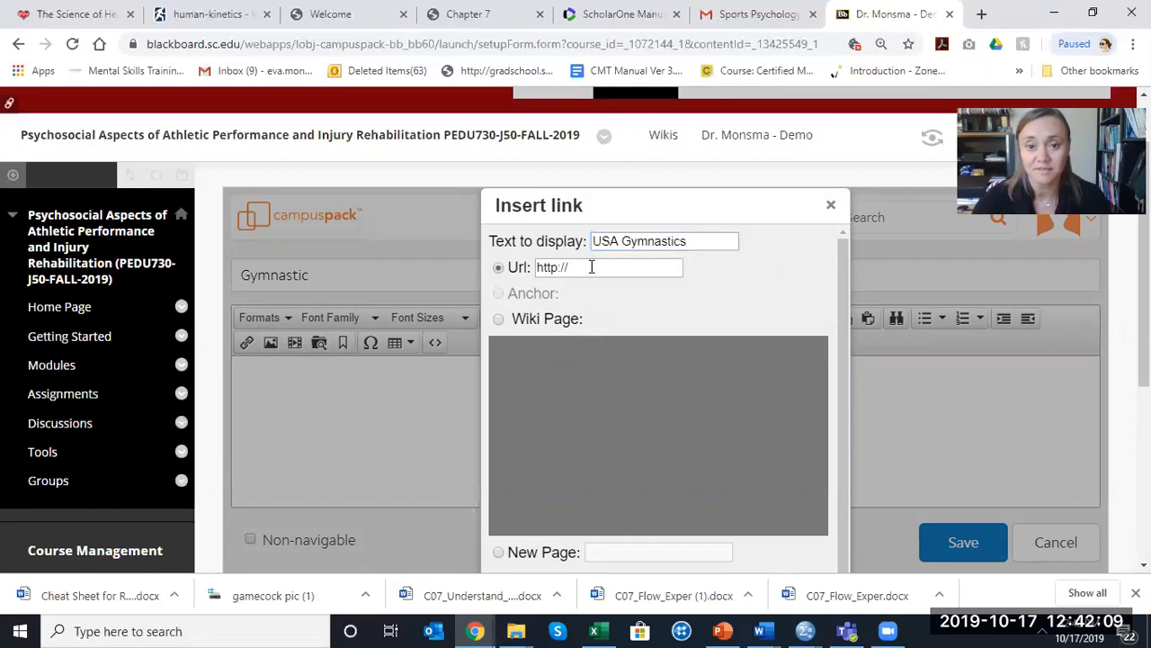
Step: Search the web for USA Gymnastics in a new tab, open its official site and copy the site's address
left_click(981, 14)
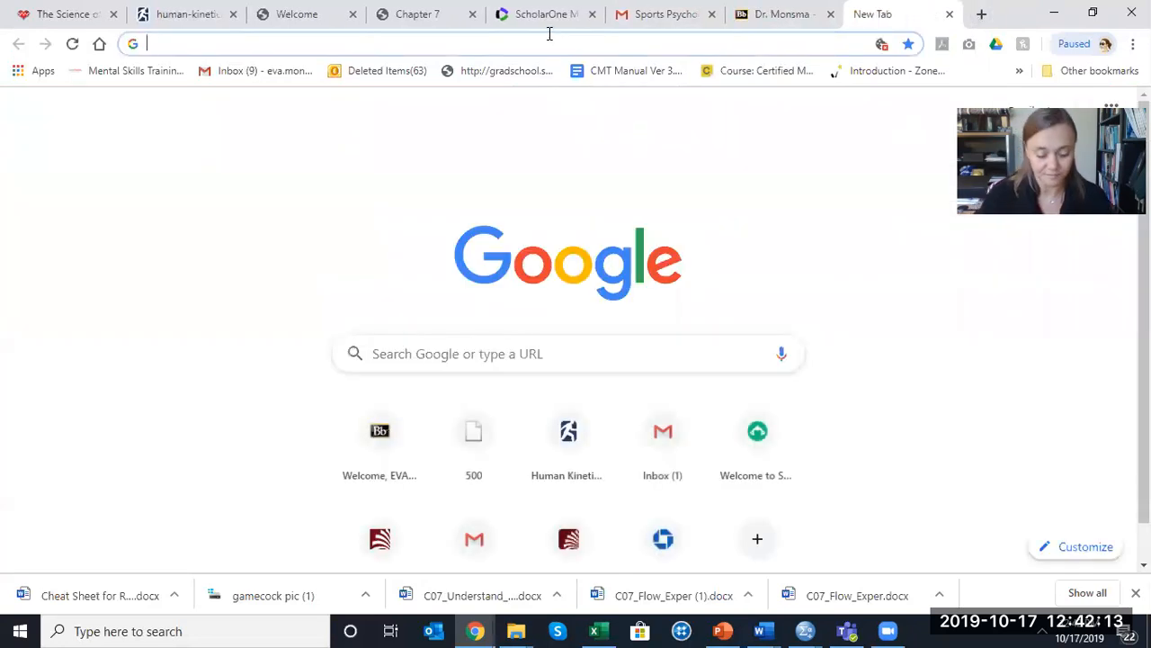
type("usa g")
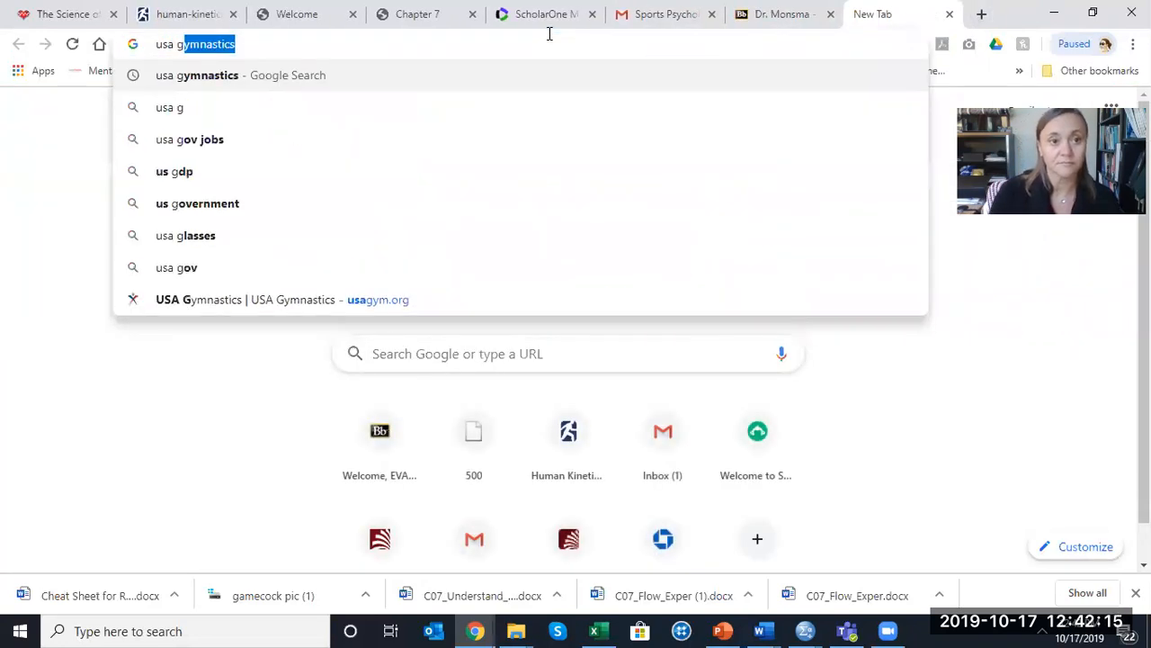
key("Return")
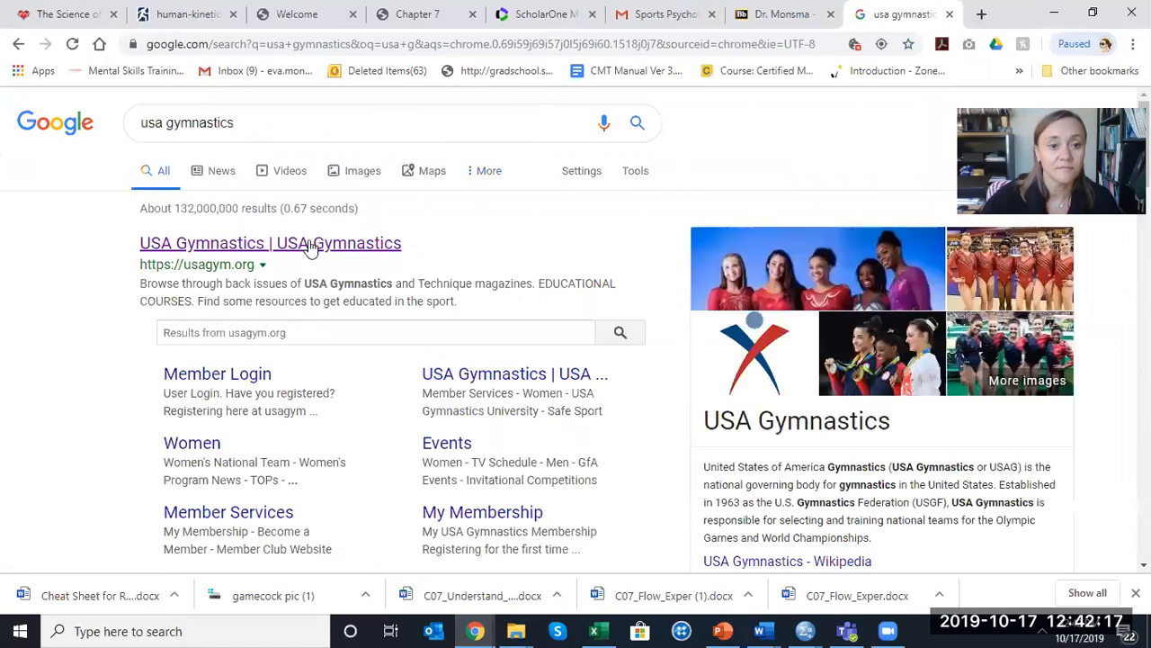
left_click(309, 247)
left_click(249, 42)
key("ctrl+c")
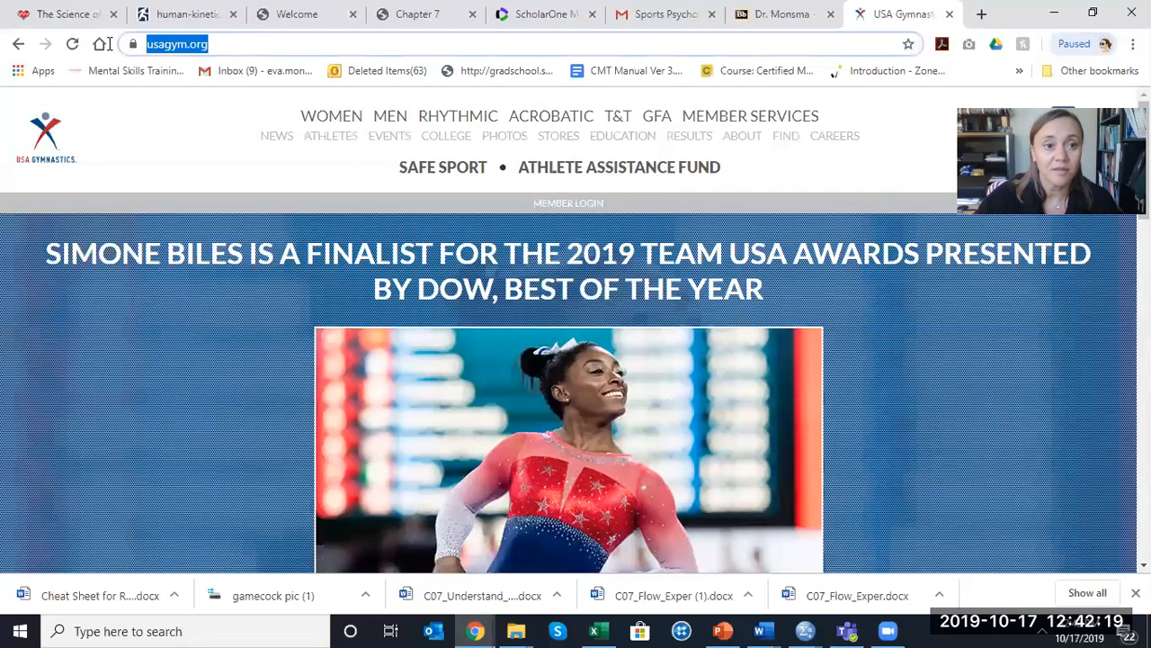
right_click(191, 45)
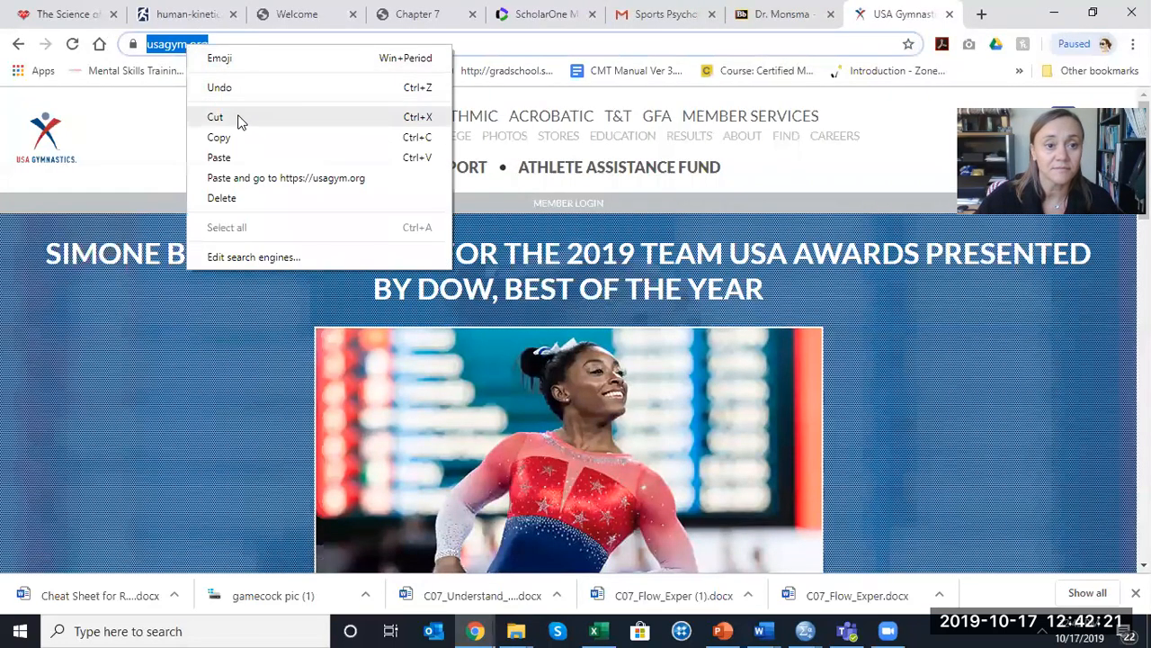
left_click(219, 138)
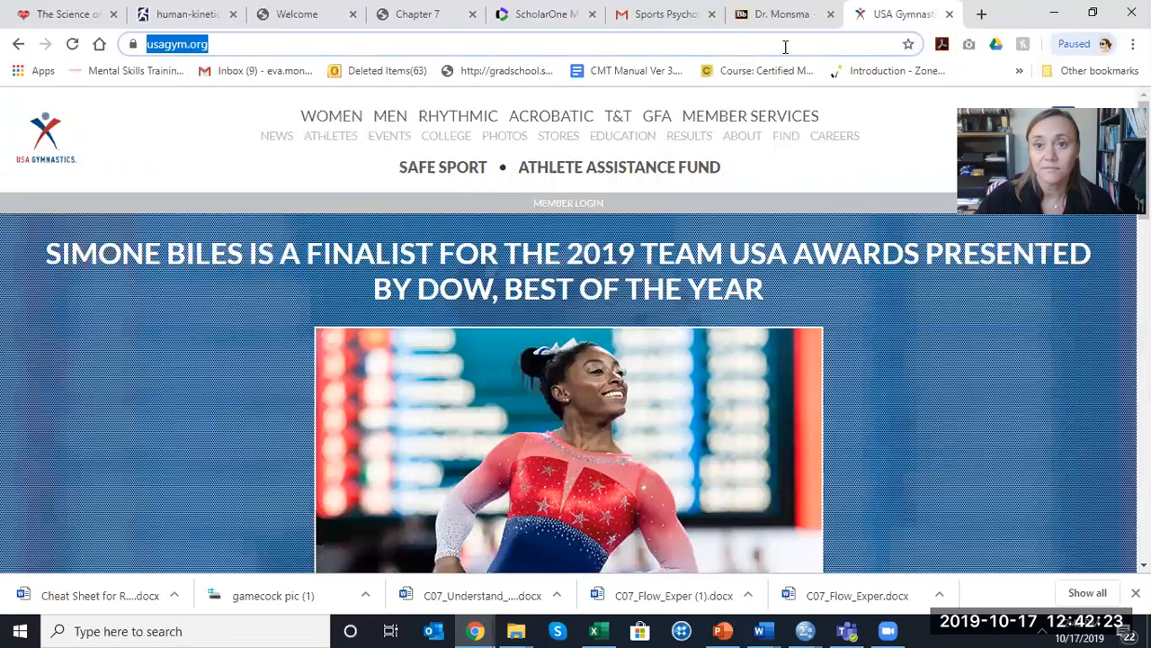
left_click(781, 15)
left_click_drag(572, 271, 521, 280)
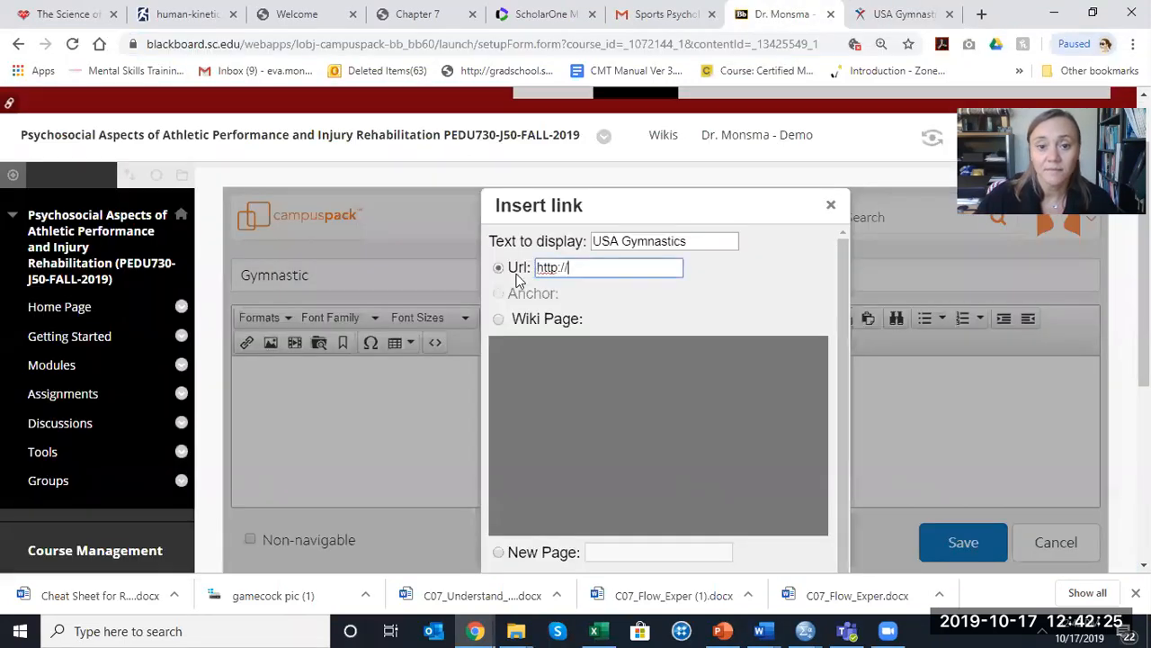
right_click(554, 267)
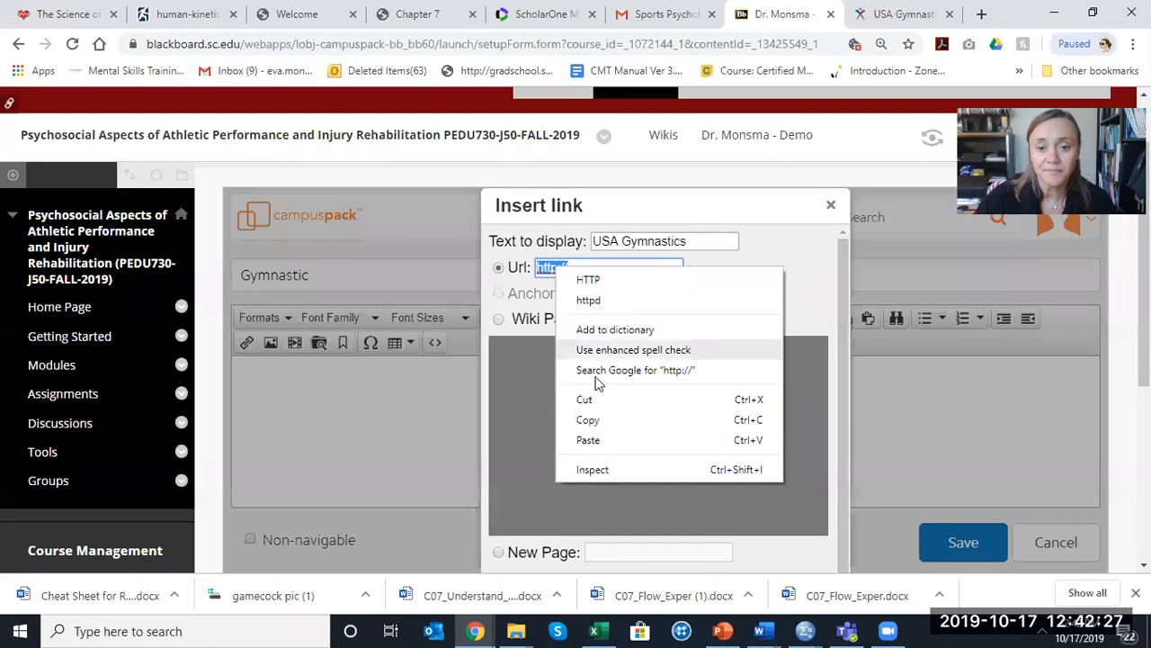
left_click(600, 440)
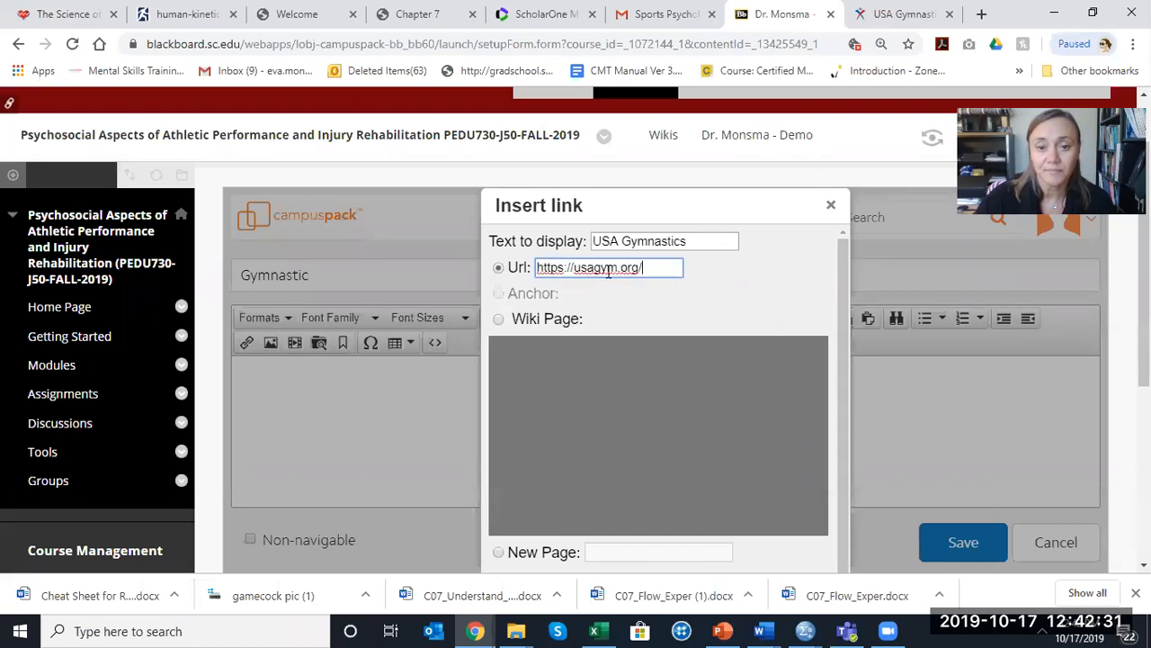
key("Left")
key("Left")
key("Left")
key("Left")
key("Left")
key("Left")
key("Left")
key("Left")
key("Left")
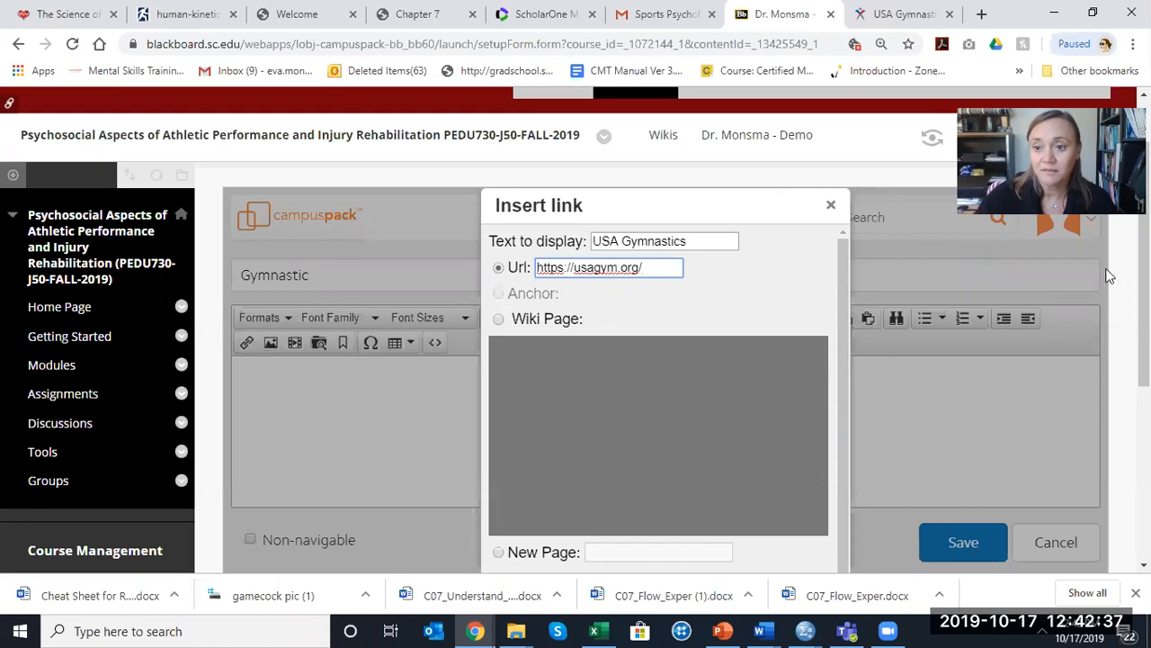
Step: Set the link to open in a new window, submit it and save the Gymnastic page
scroll(465, 404, "down", 2)
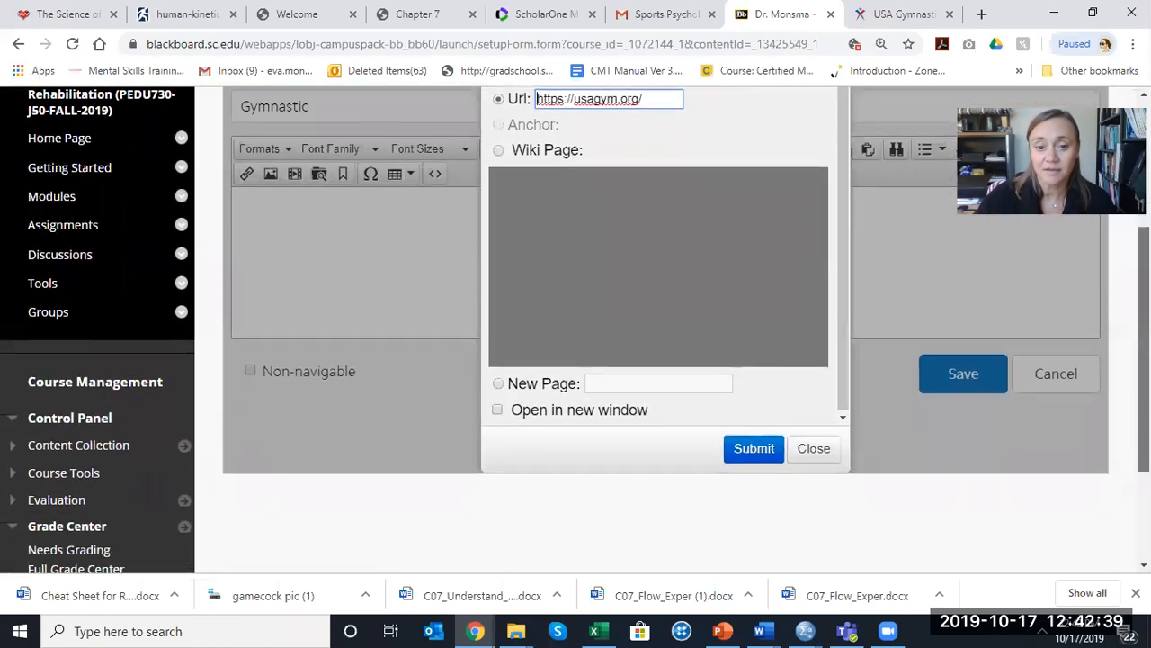
left_click(498, 410)
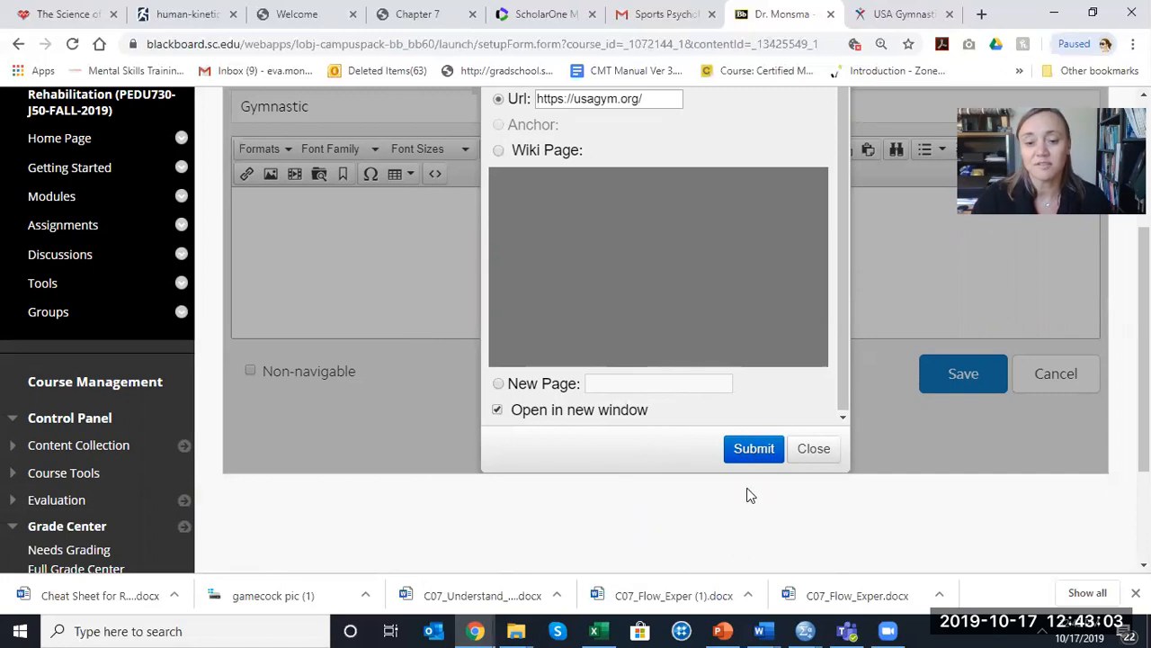
left_click(752, 457)
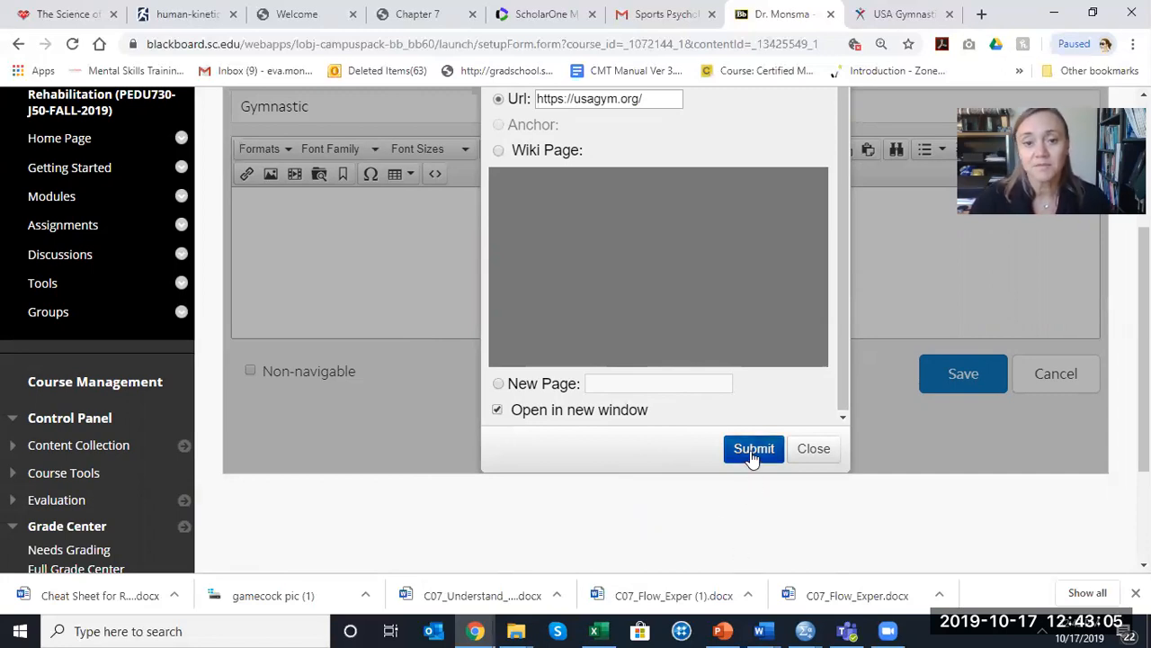
left_click(975, 390)
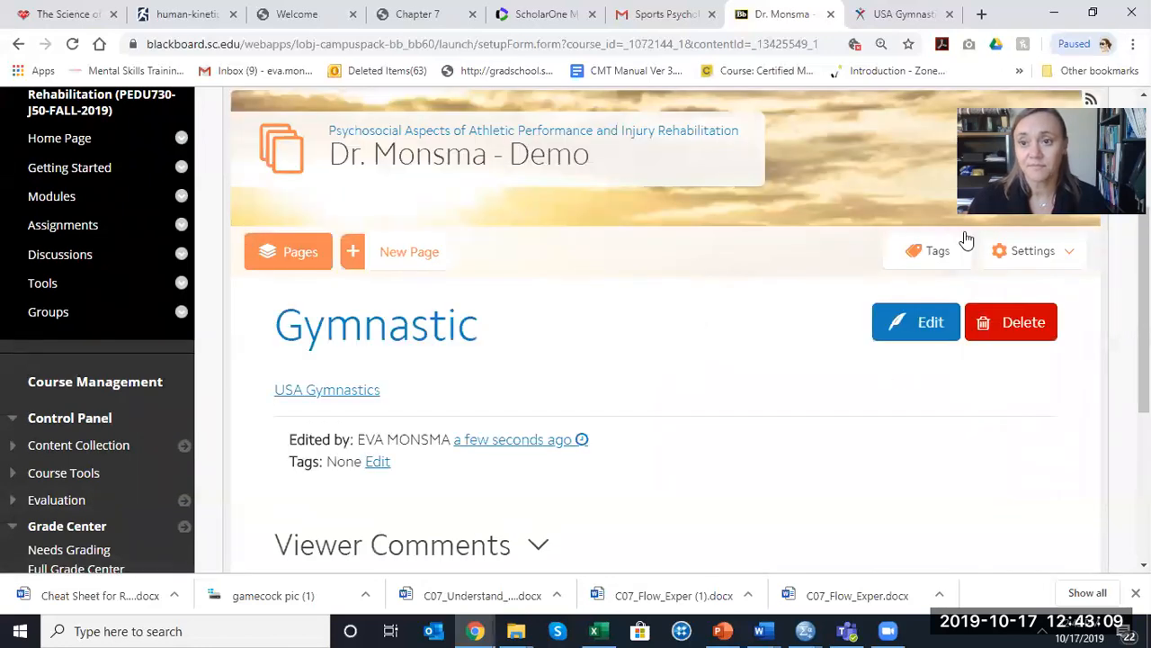
Step: Test the USA Gymnastics link on the saved page, look over the opened site and return to the wiki
scroll(967, 239, "down", 1)
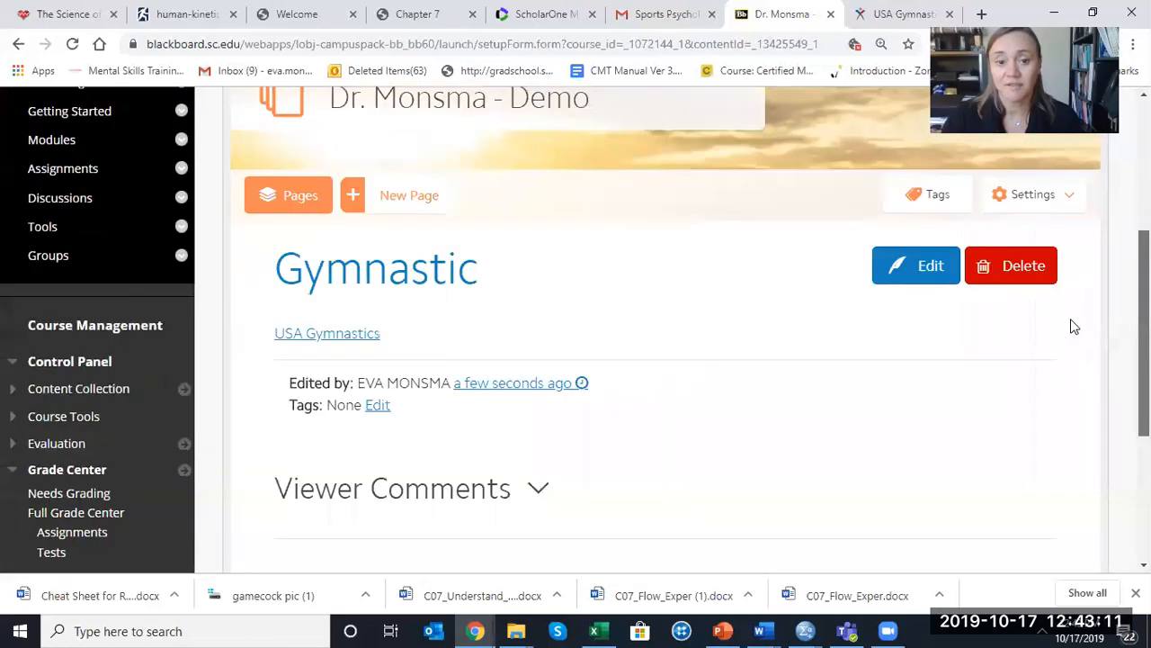
left_click(348, 336)
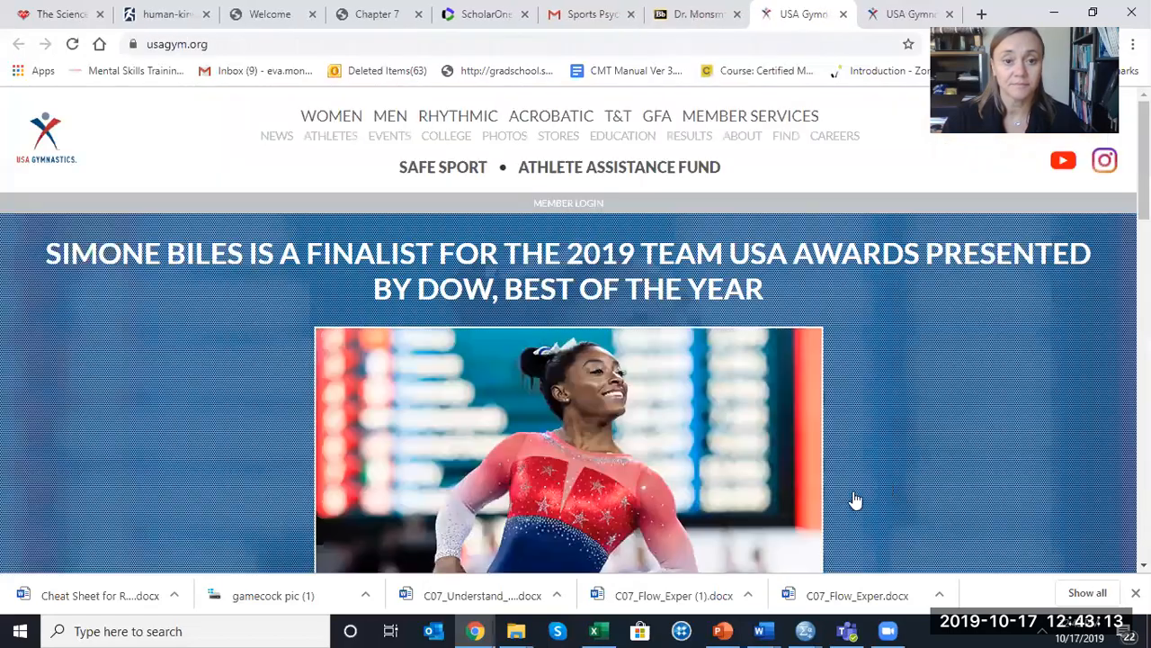
scroll(1107, 274, "down", 2)
scroll(1041, 228, "up", 2)
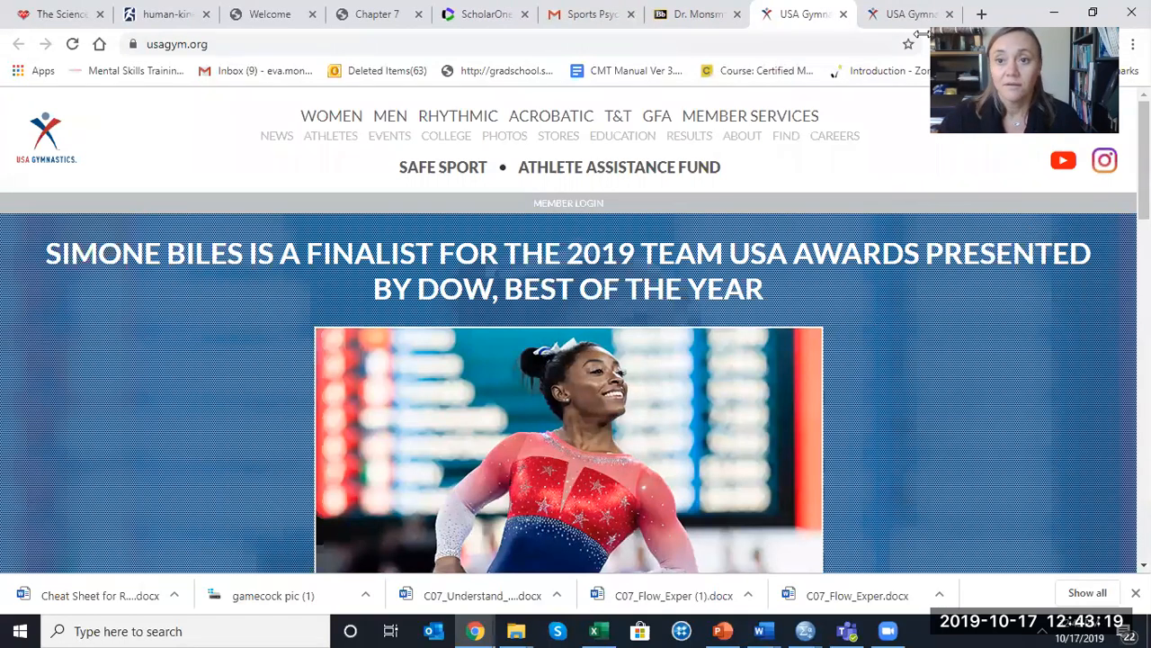
left_click(707, 25)
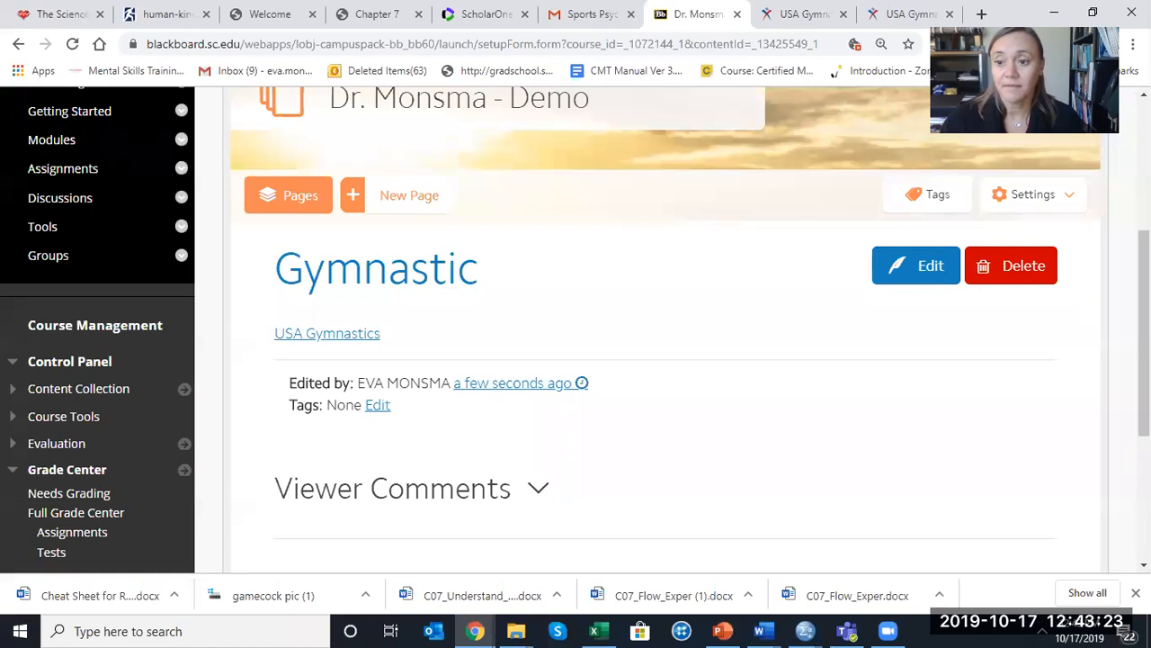
Step: Create another new wiki page titled "Motivation" and place the cursor in its body
scroll(477, 297, "down", 1)
scroll(477, 297, "up", 2)
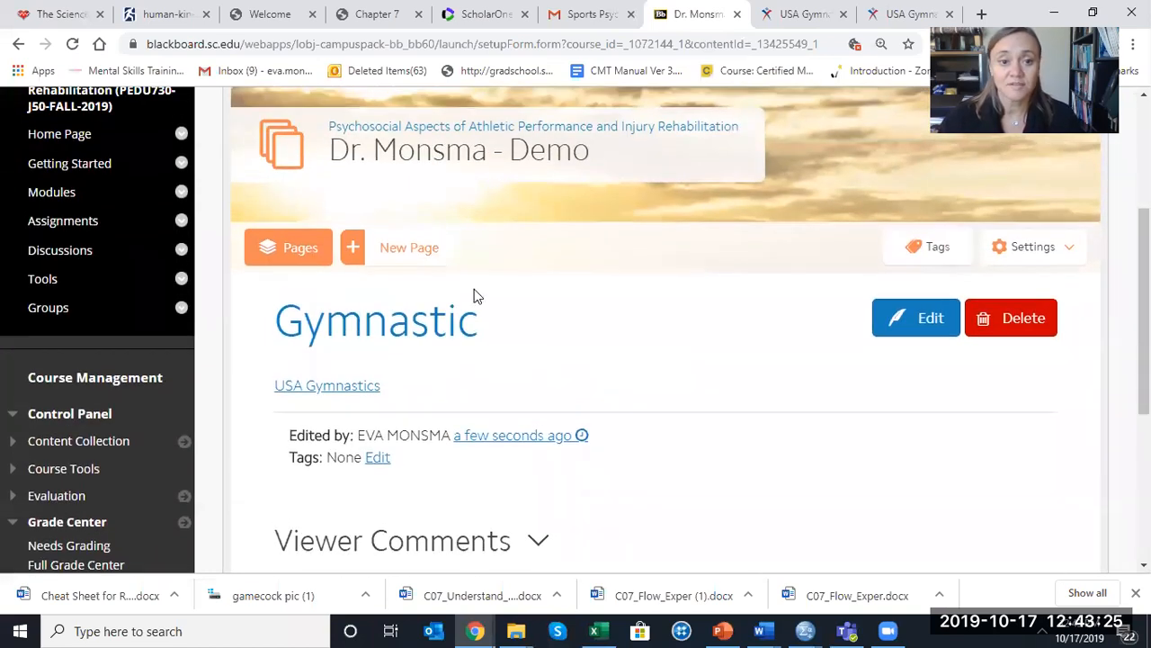
left_click(358, 249)
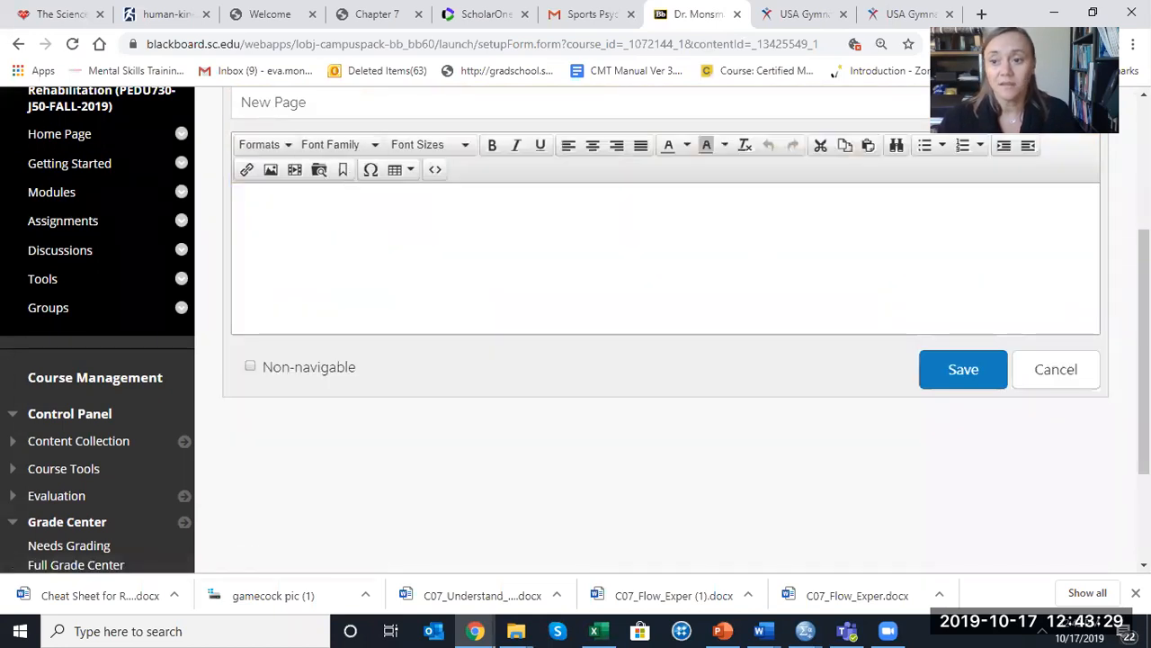
scroll(362, 283, "up", 3)
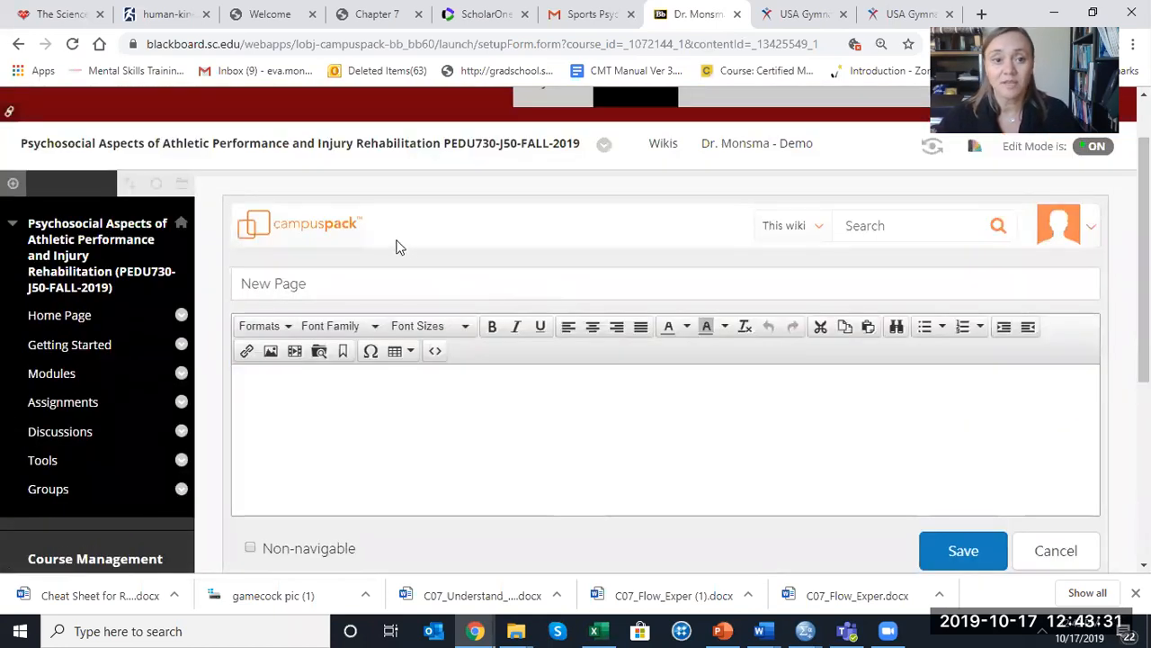
left_click(362, 283)
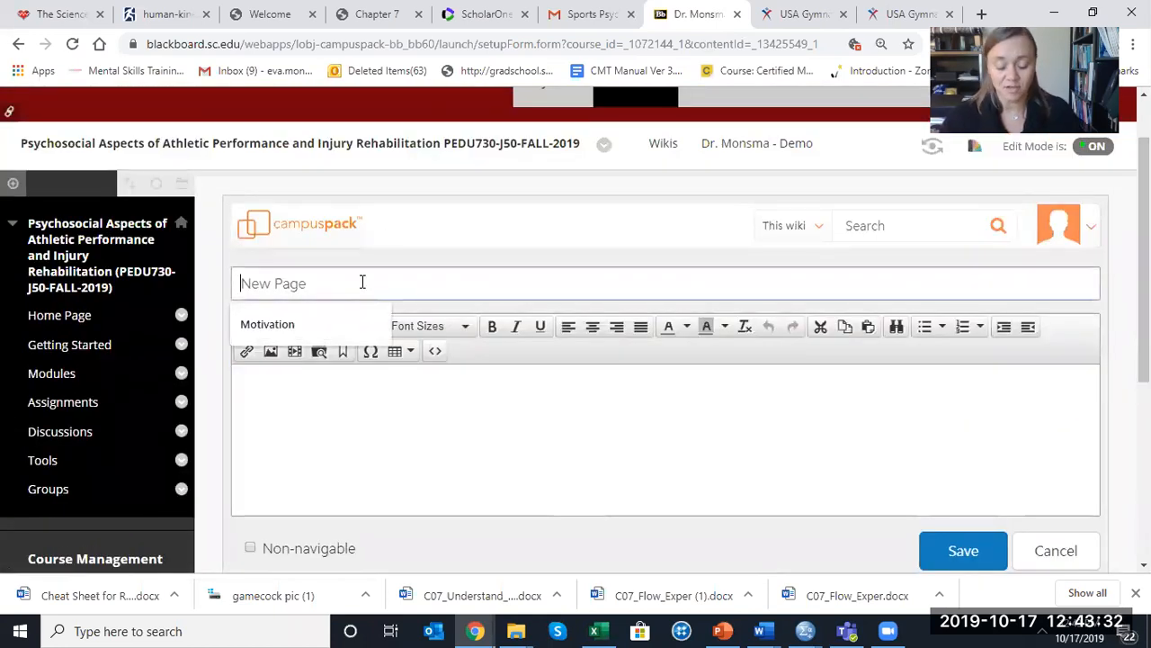
left_click(302, 328)
left_click(353, 406)
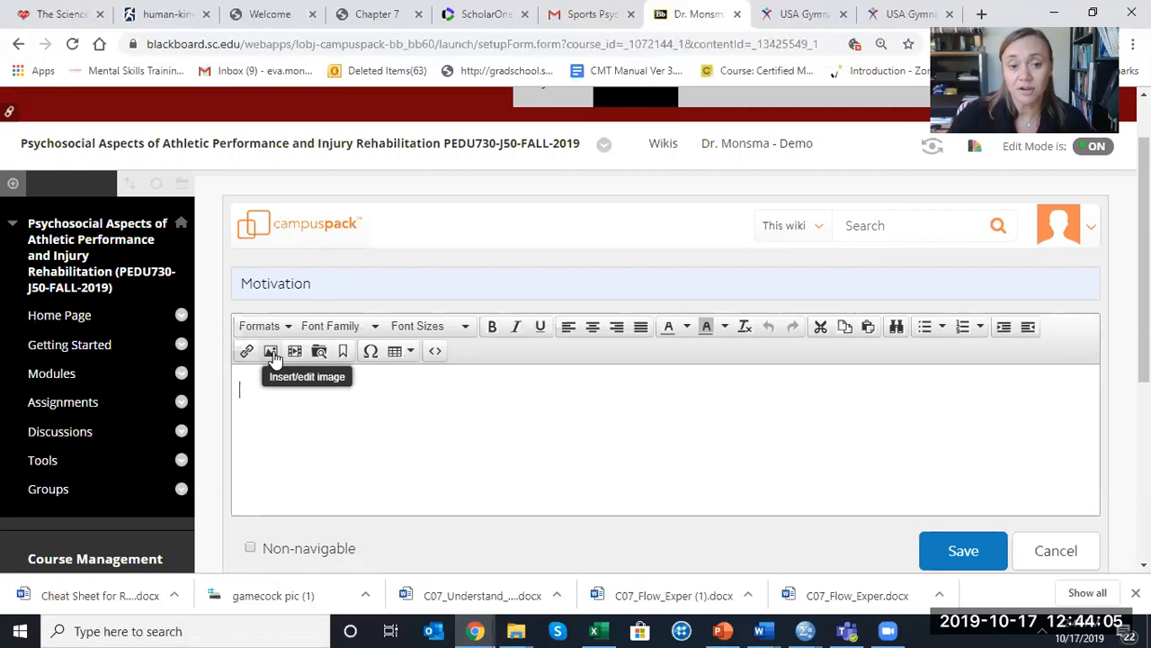
Step: Check the available options for the lead photo on the USA Gymnastics site and return to the Motivation page's body
left_click(908, 15)
right_click(656, 376)
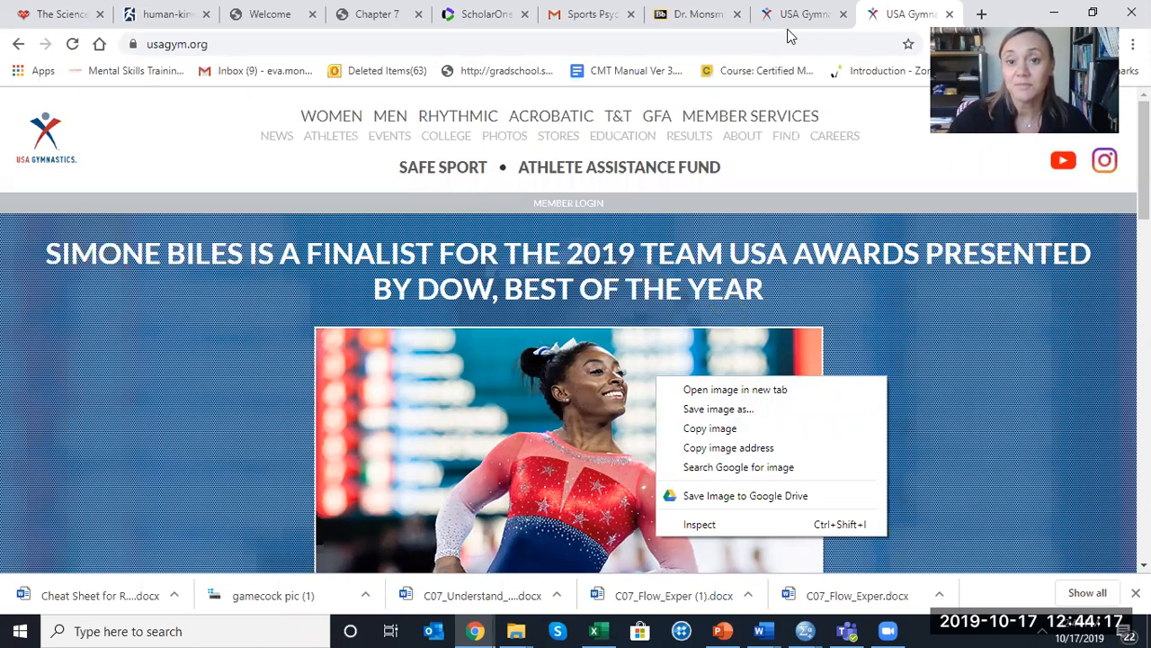
left_click(697, 15)
left_click(613, 438)
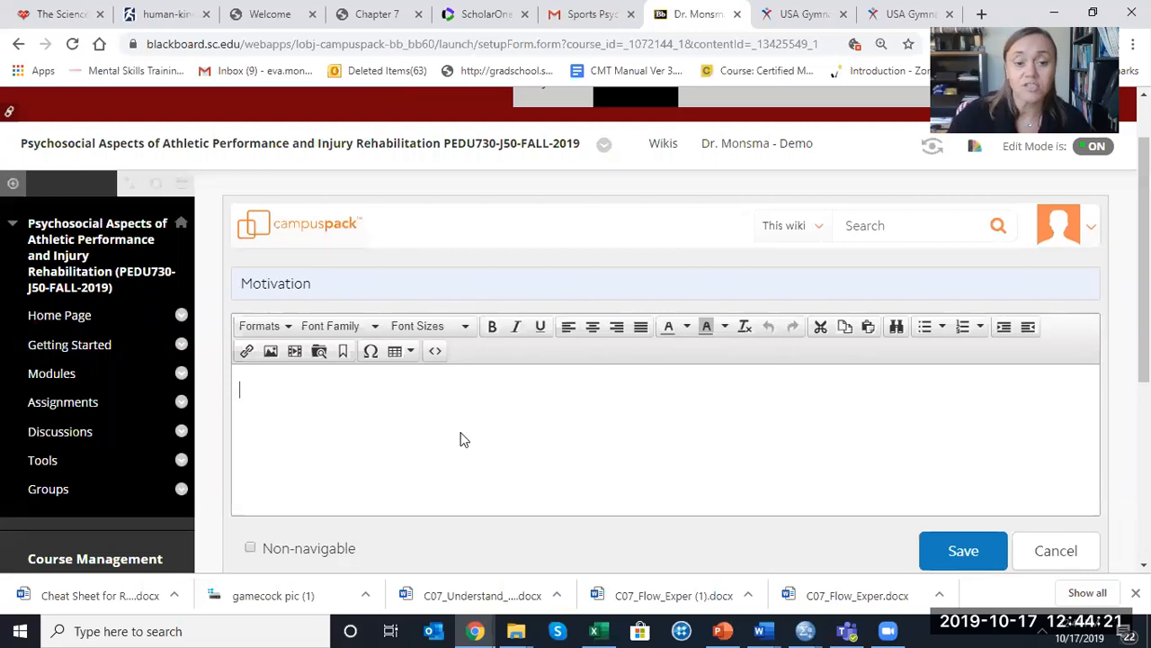
Step: Insert the image "college athletes 1 (002).jpg" from the Pictures folder into the Motivation page's body
left_click(271, 352)
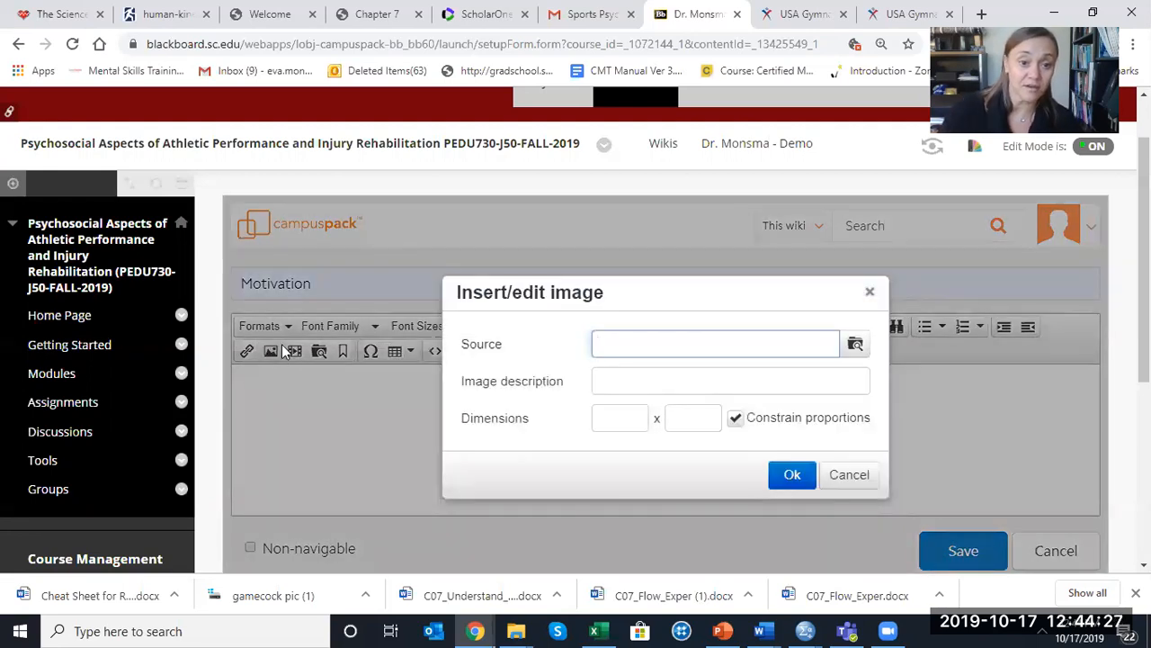
left_click(856, 345)
left_click(601, 379)
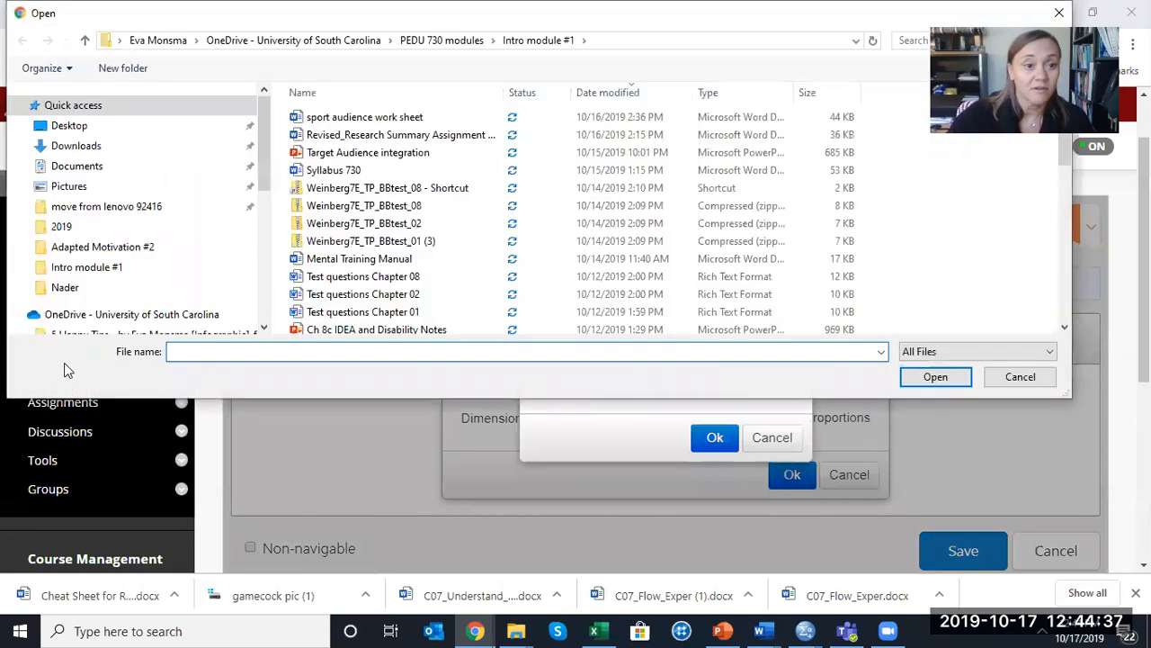
left_click(79, 189)
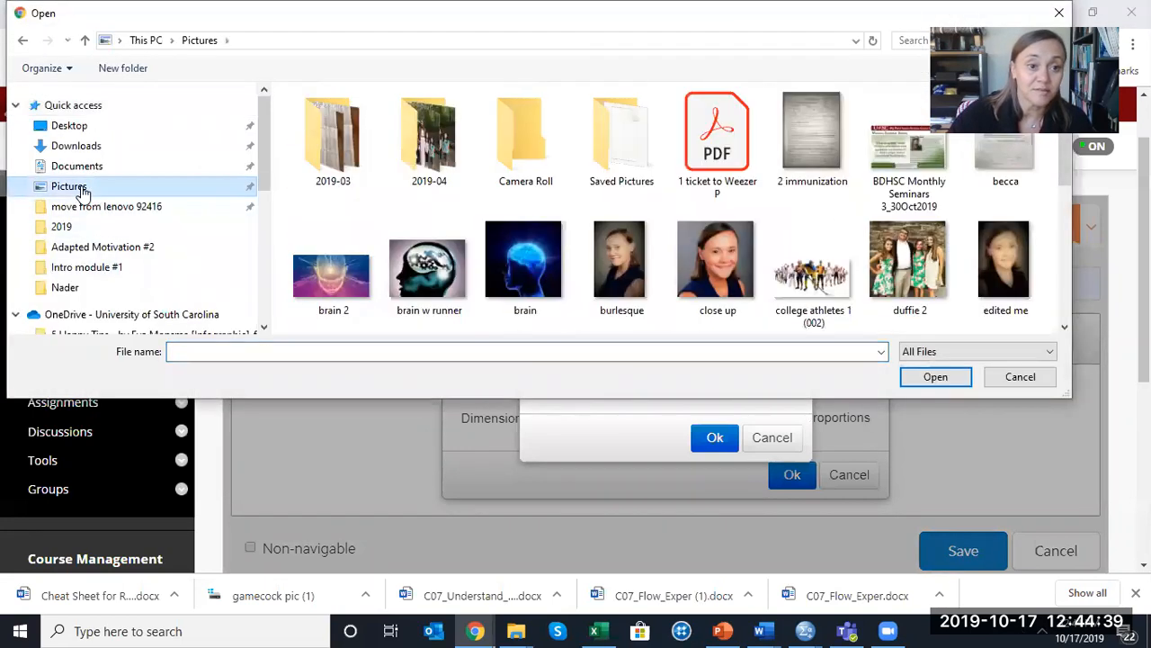
left_click(836, 286)
left_click(932, 377)
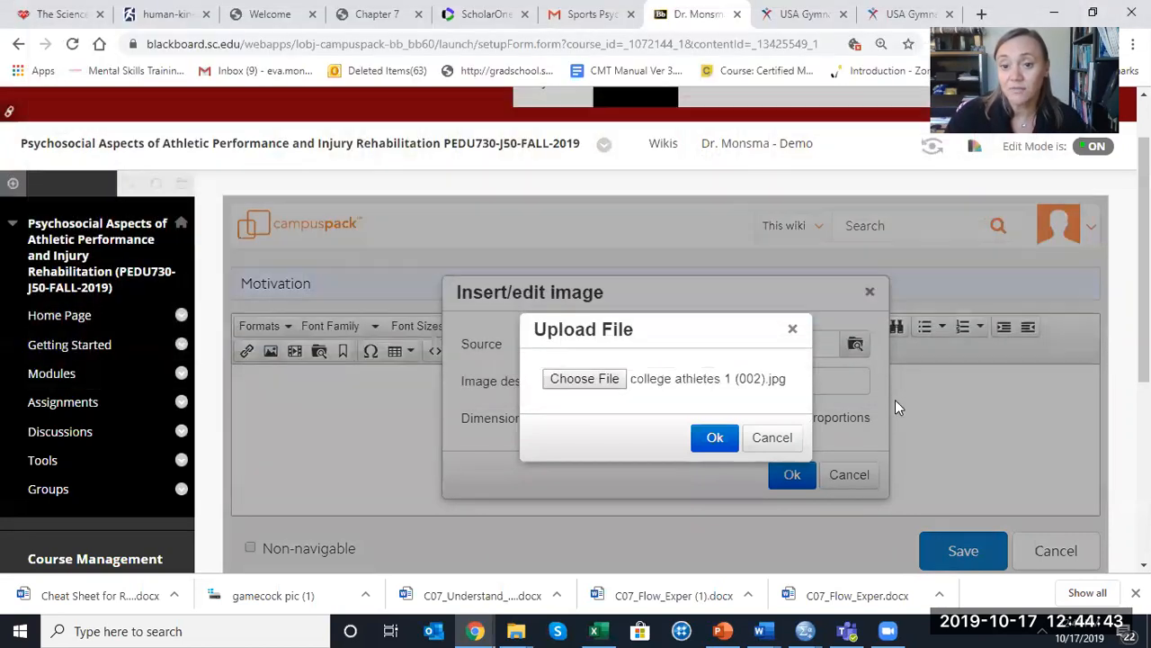
left_click(715, 438)
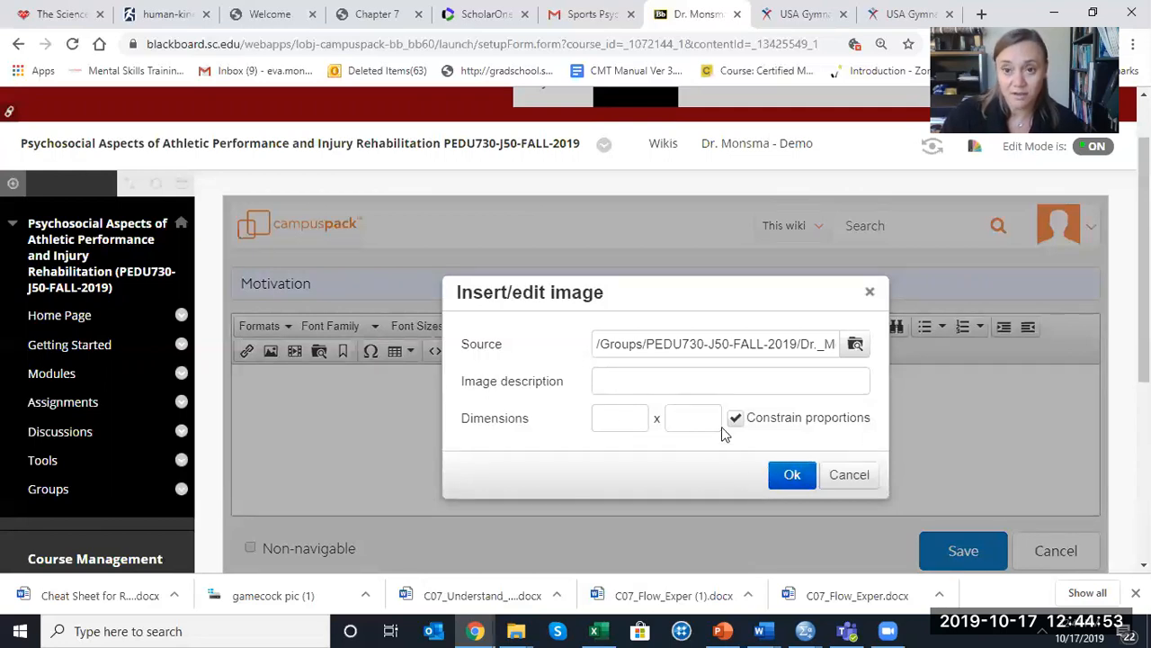
left_click(790, 477)
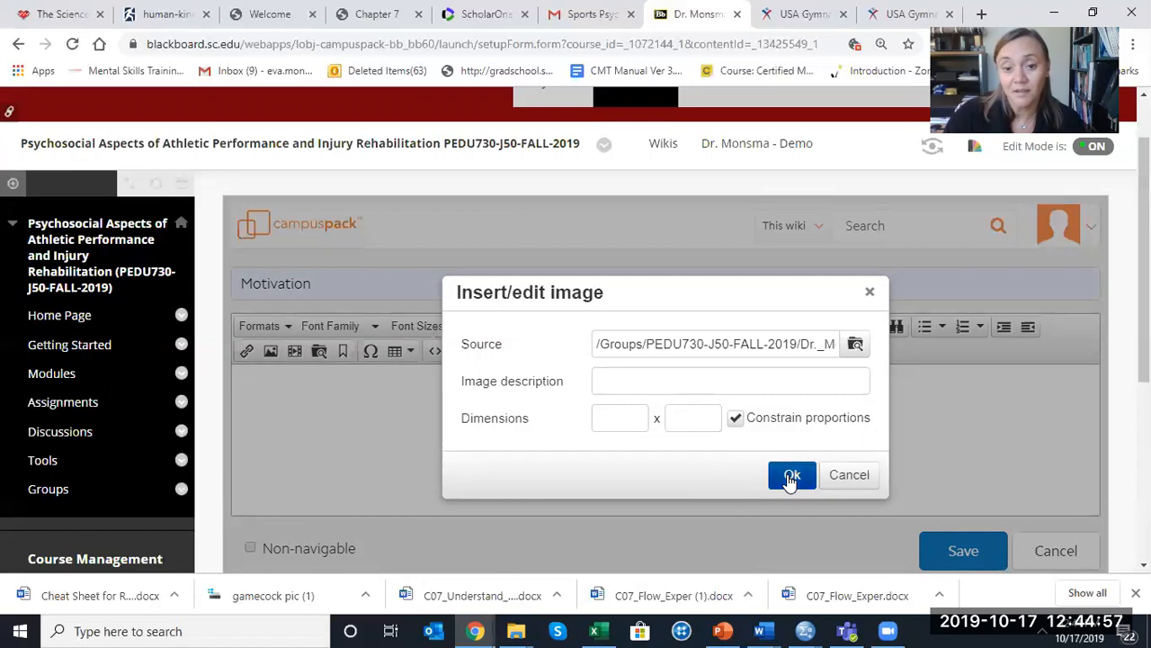
Step: Save the Motivation page and view the inserted image on it
scroll(513, 360, "down", 1)
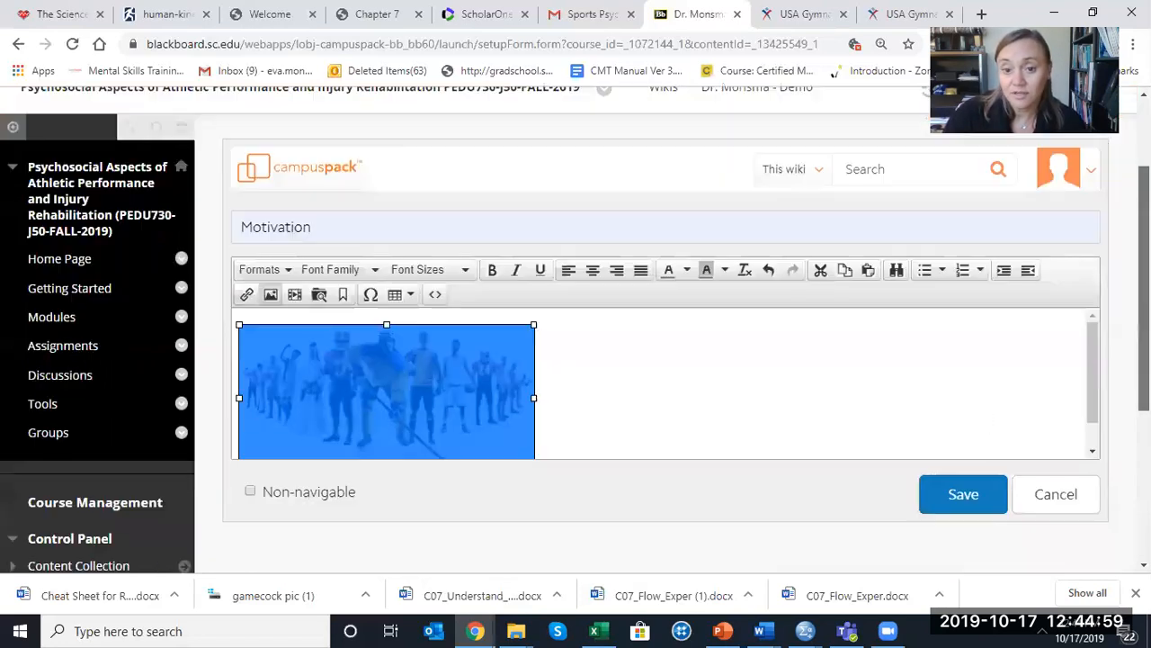
left_click(956, 474)
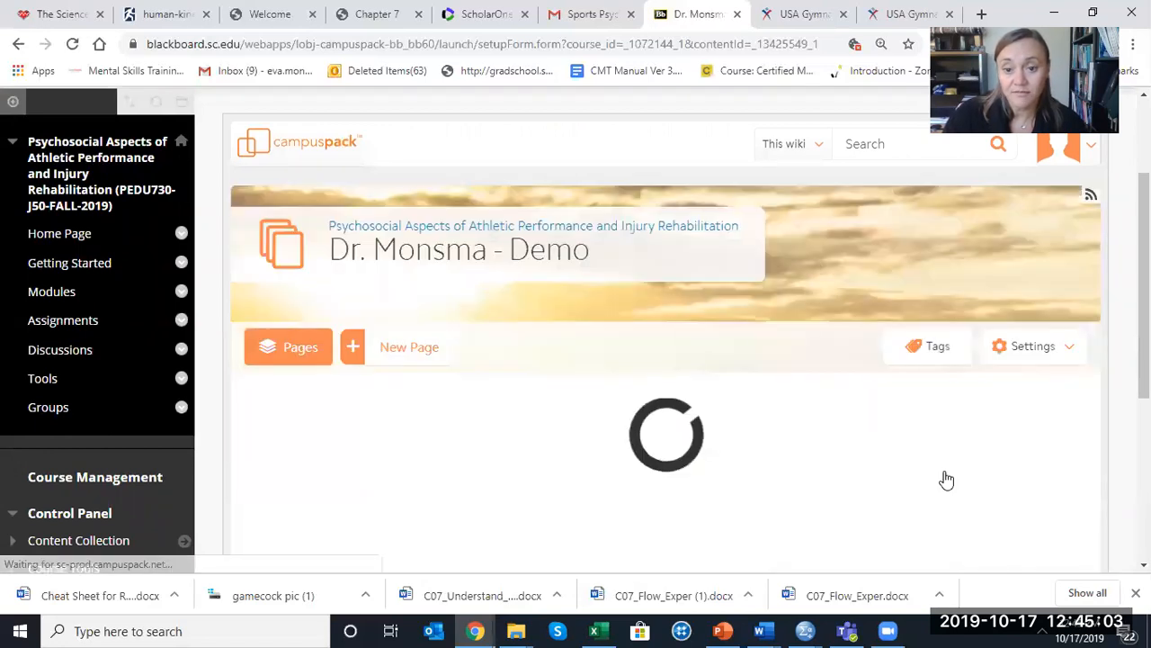
scroll(480, 295, "down", 3)
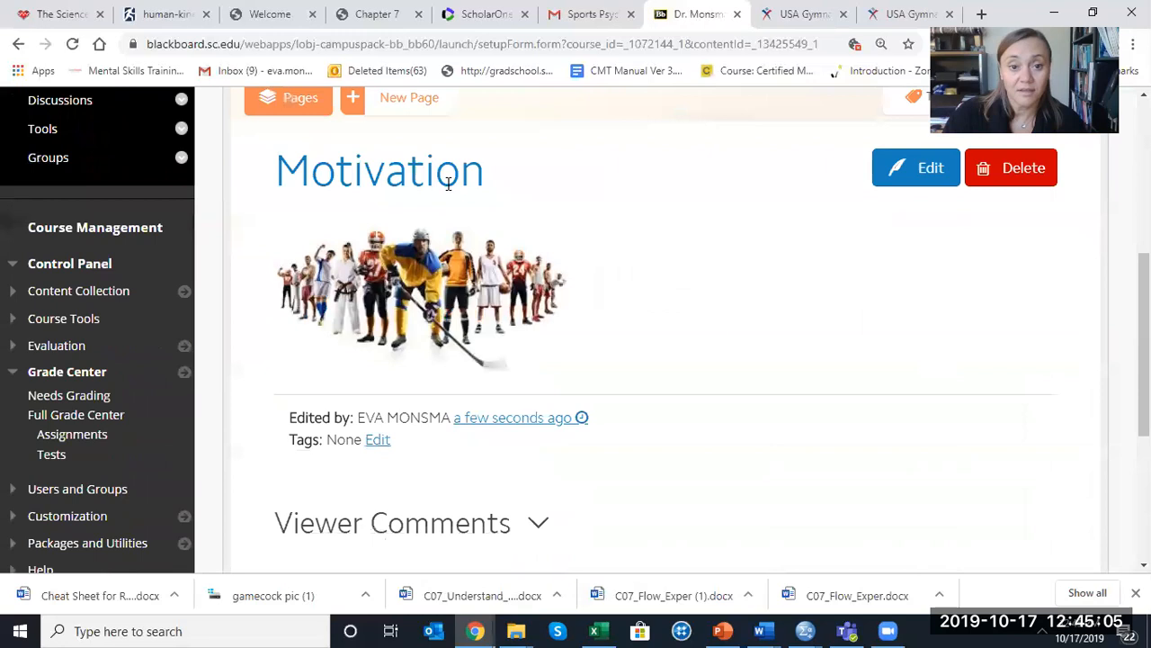
Step: Reopen the Motivation page for editing, center the athletes image, save the page and look over the result
left_click(913, 170)
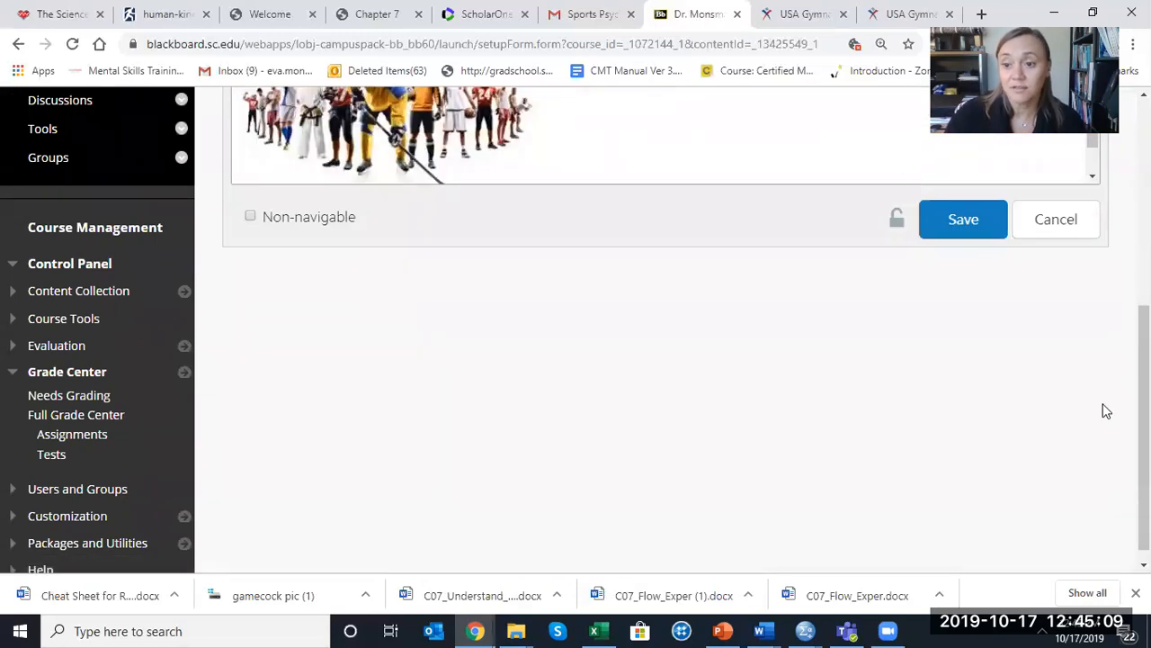
scroll(1107, 411, "up", 3)
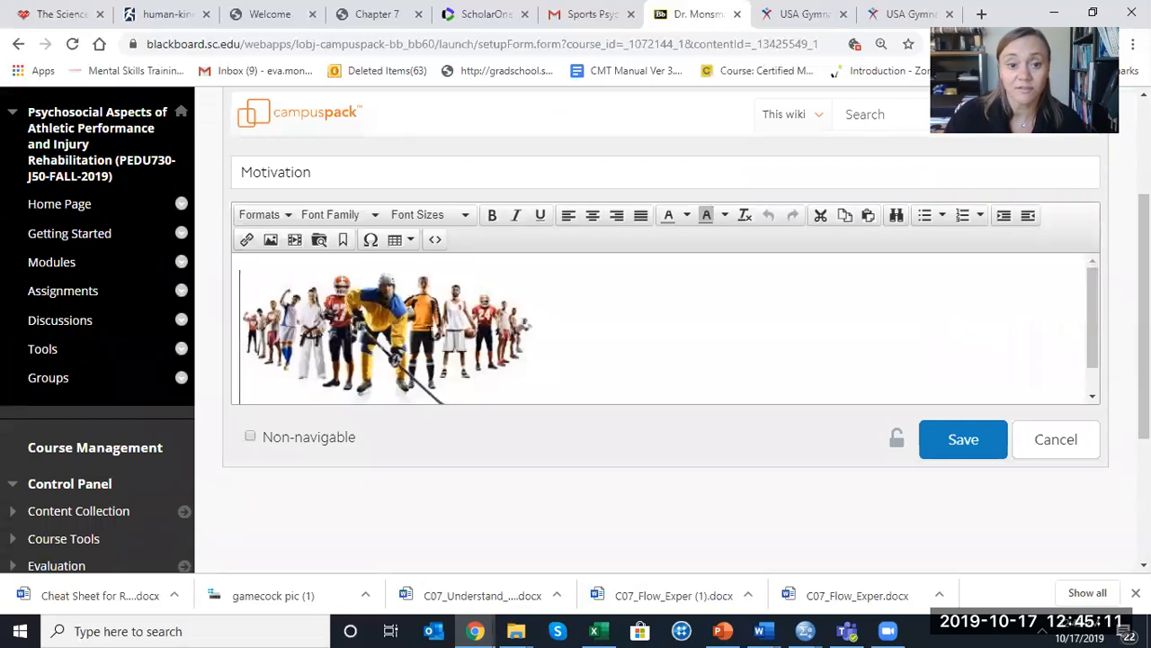
left_click(593, 224)
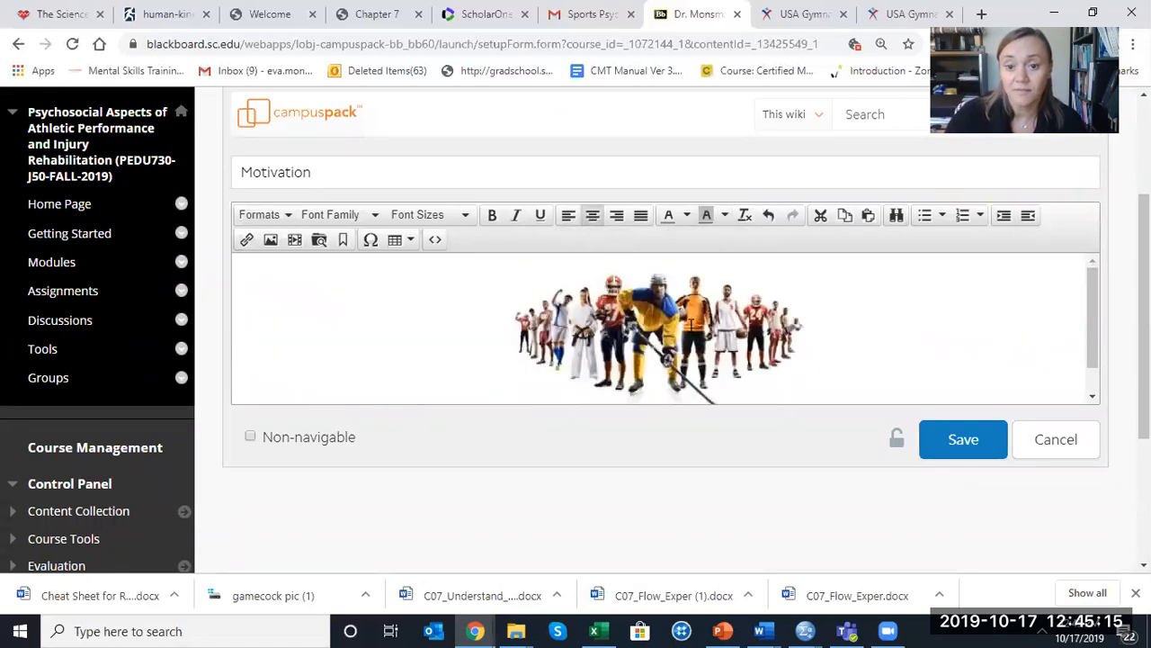
left_click(971, 439)
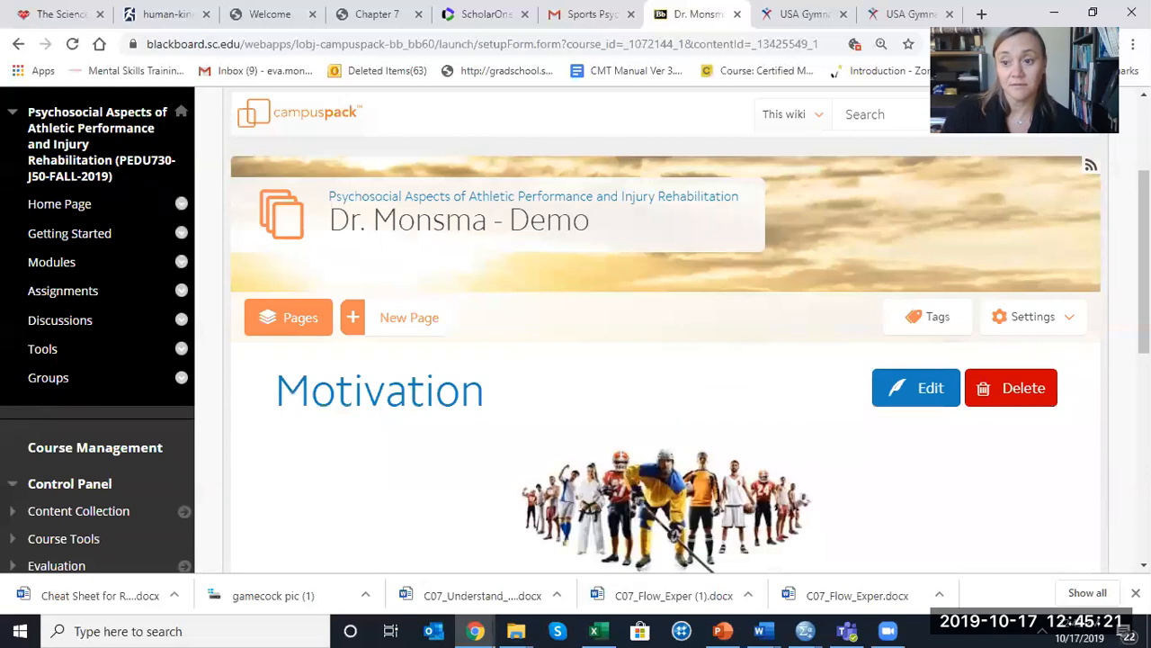
scroll(550, 272, "down", 3)
scroll(551, 272, "up", 1)
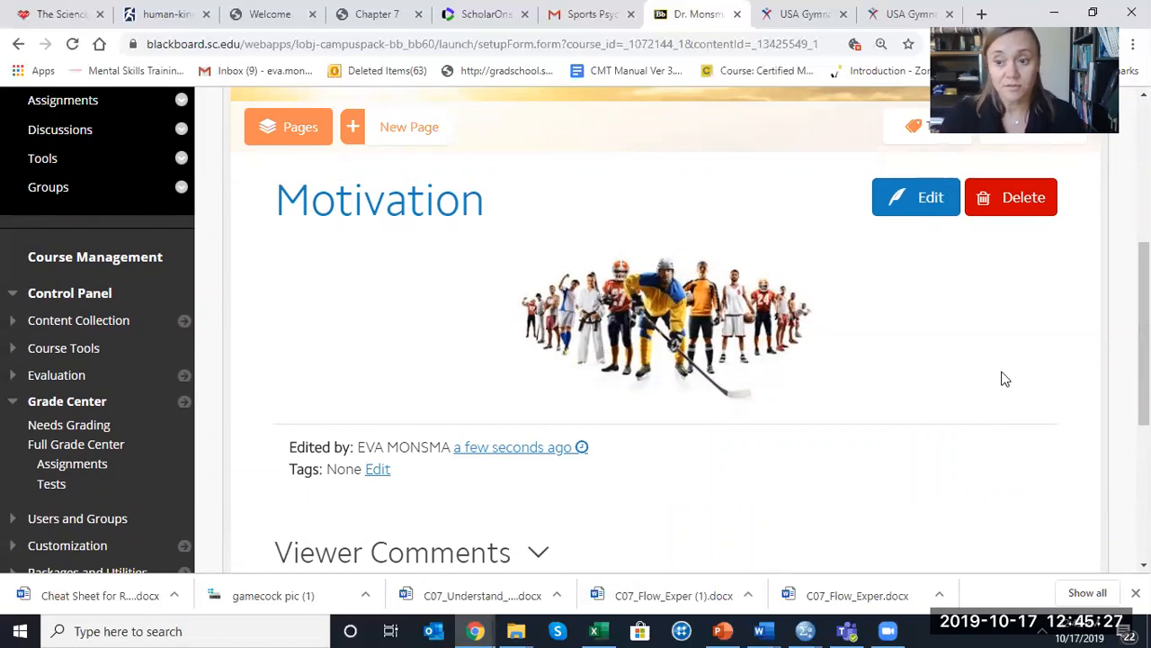
scroll(723, 401, "up", 1)
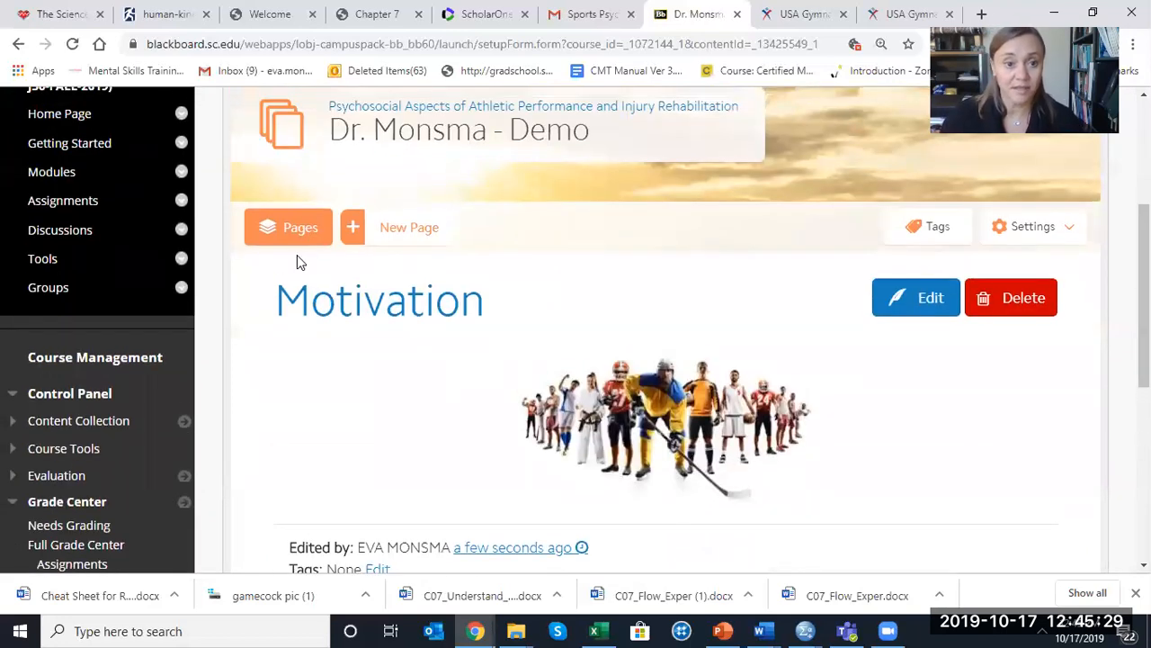
Step: Show the wiki's page list, create another new page titled "Imagery" and place the cursor in its body
left_click(304, 235)
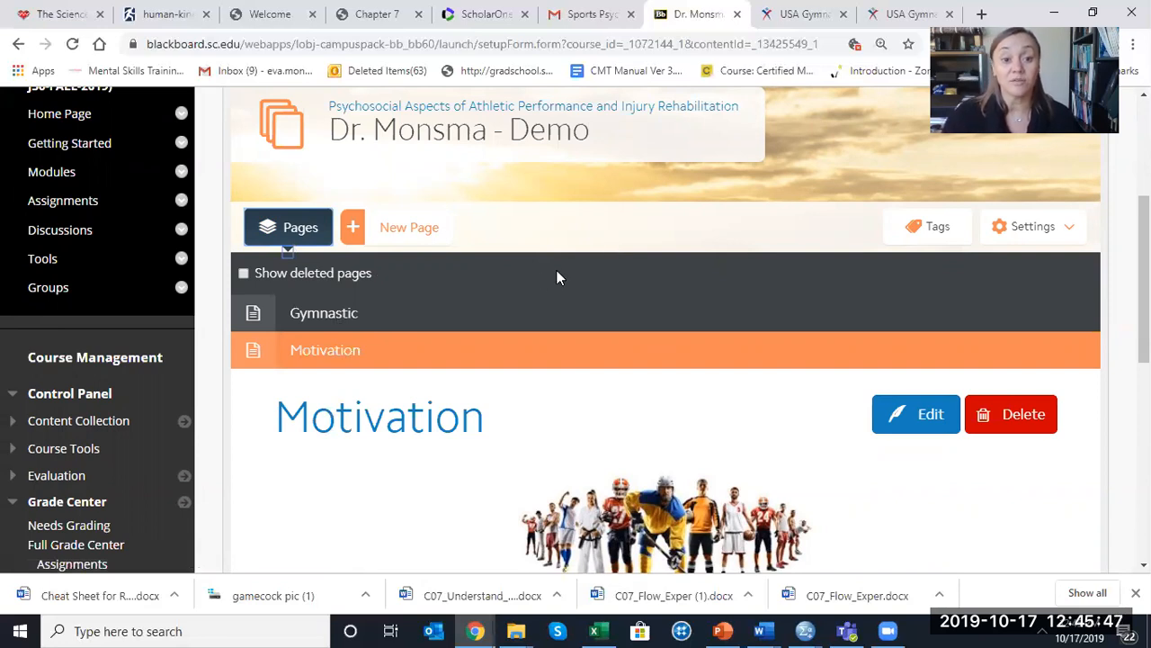
left_click(409, 227)
scroll(684, 342, "up", 2)
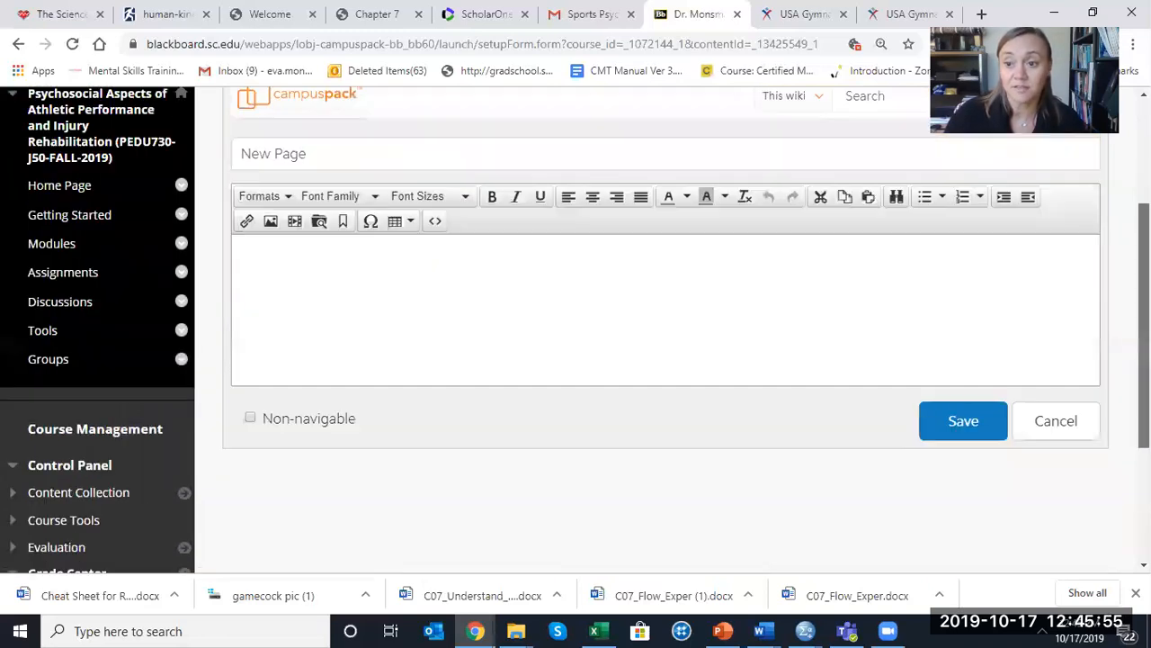
left_click(345, 241)
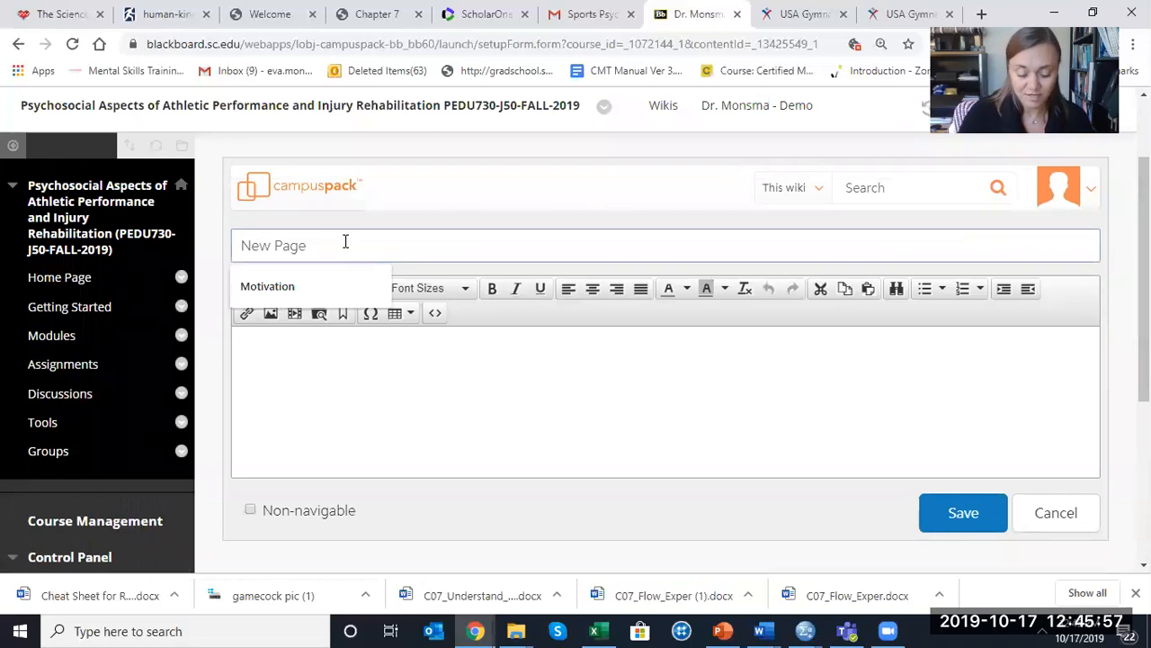
type("Imagery")
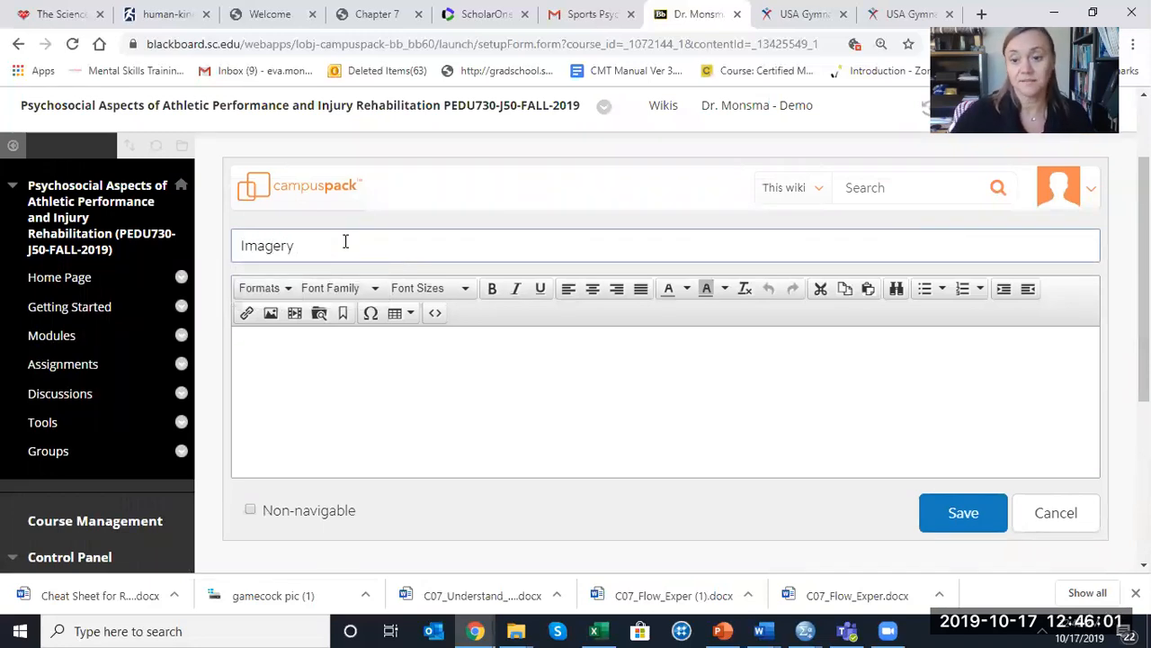
left_click(404, 447)
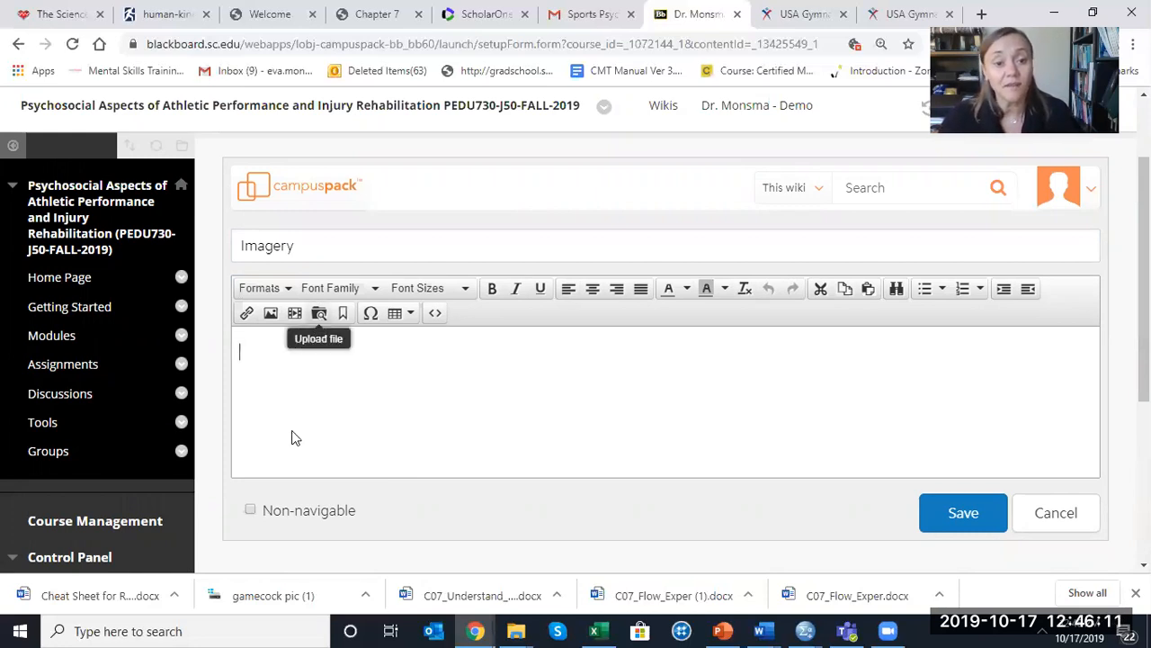
Step: Start a file upload on the Imagery page, open the file chooser and look over the Pictures folder
left_click(318, 313)
left_click(609, 339)
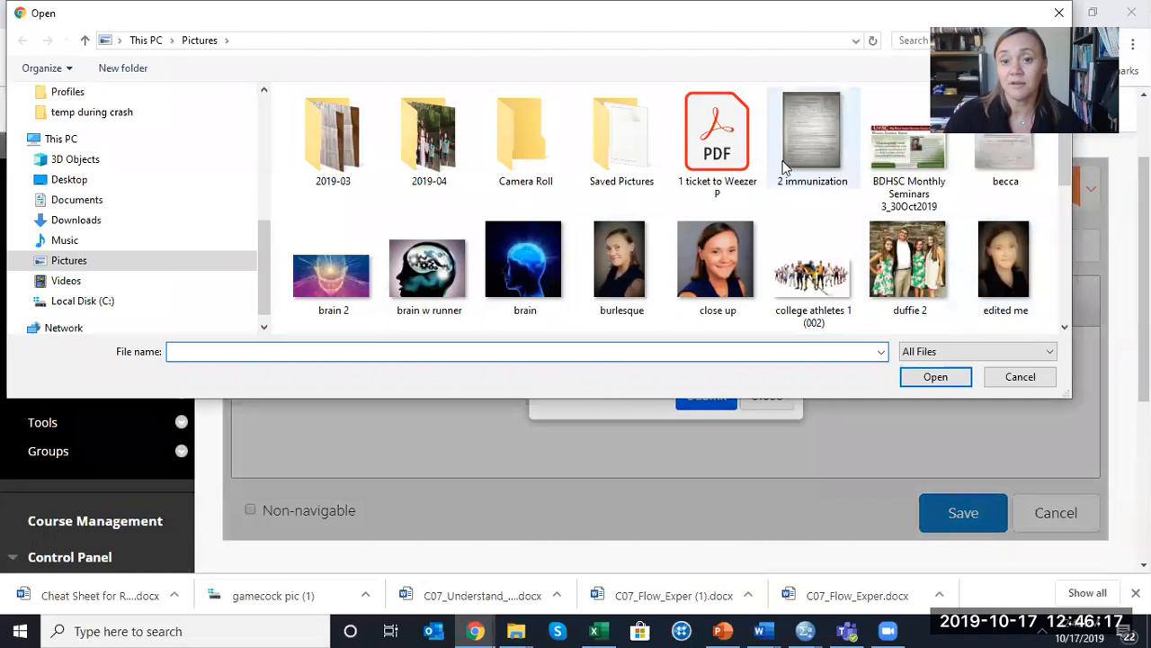
scroll(1058, 201, "down", 2)
scroll(1058, 200, "up", 2)
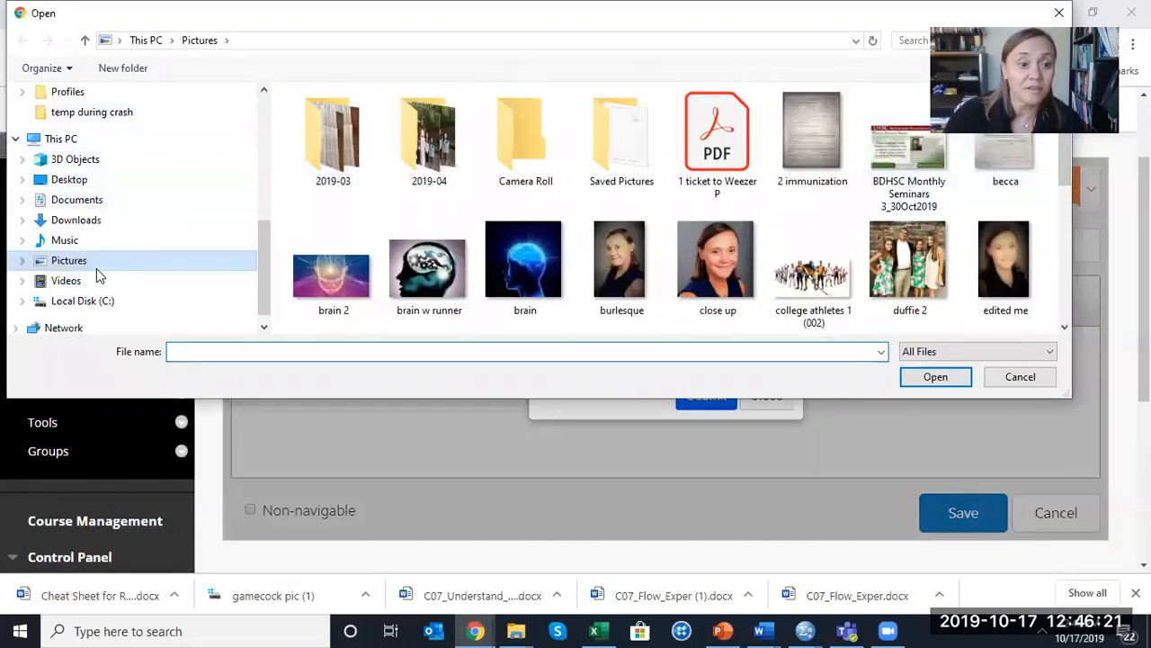
Step: Look through the Documents and Desktop folders, including "move from lenovo 92416" on the Desktop, for a file to upload
left_click(94, 201)
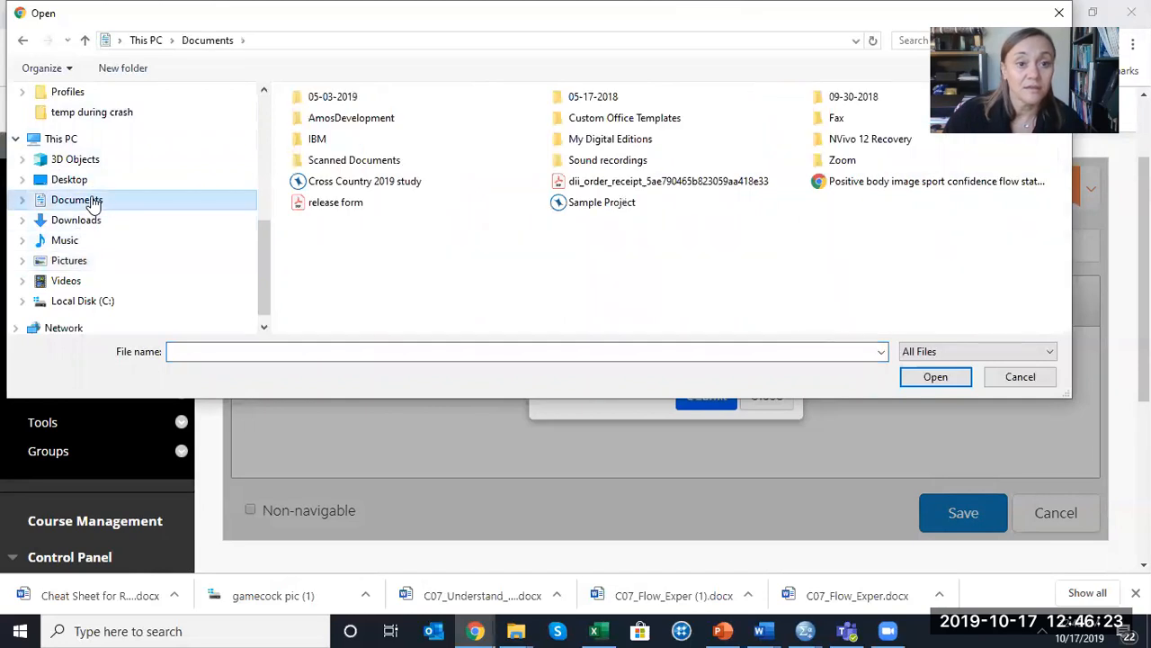
left_click(79, 184)
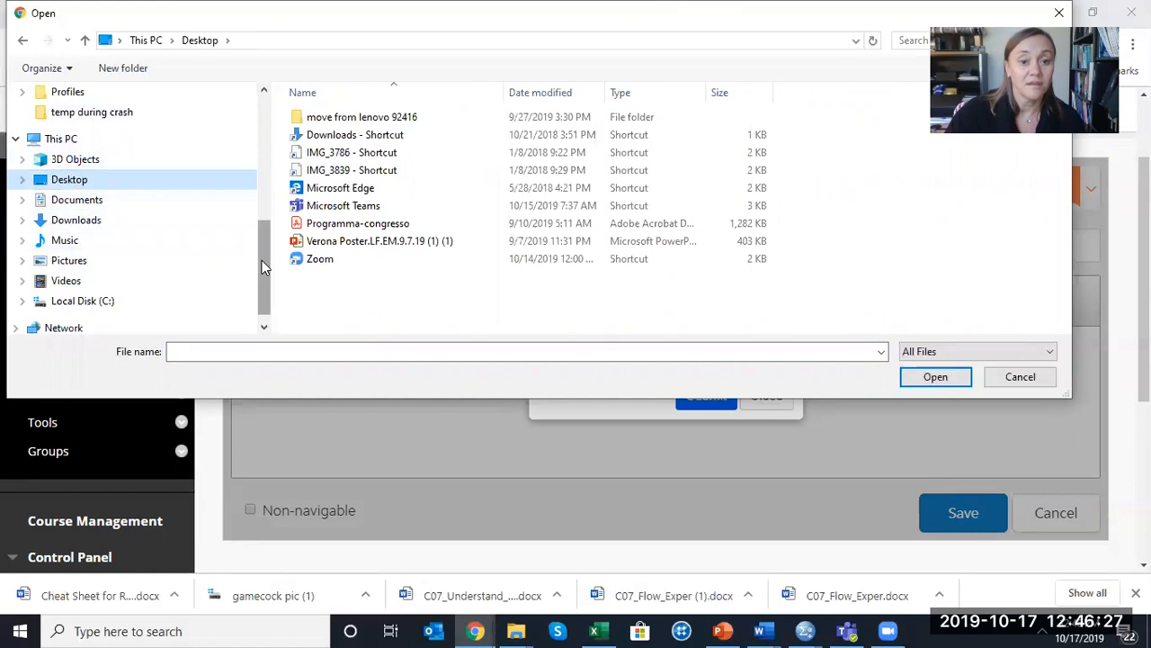
scroll(257, 260, "up", 2)
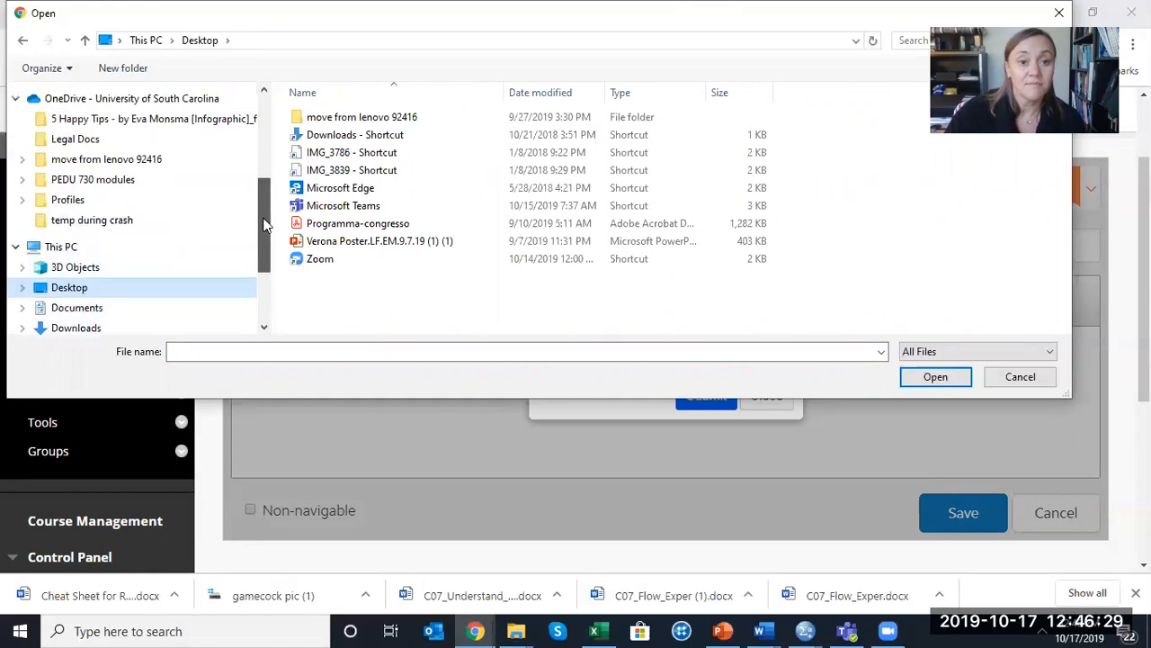
double_click(398, 117)
double_click(324, 119)
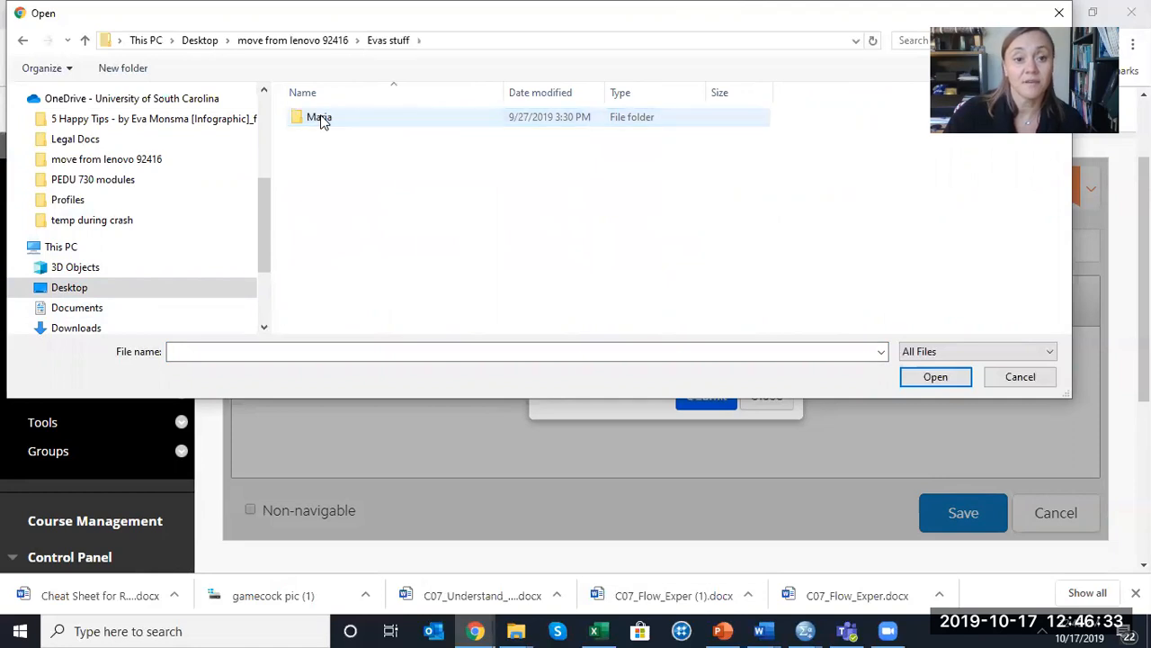
scroll(265, 185, "up", 3)
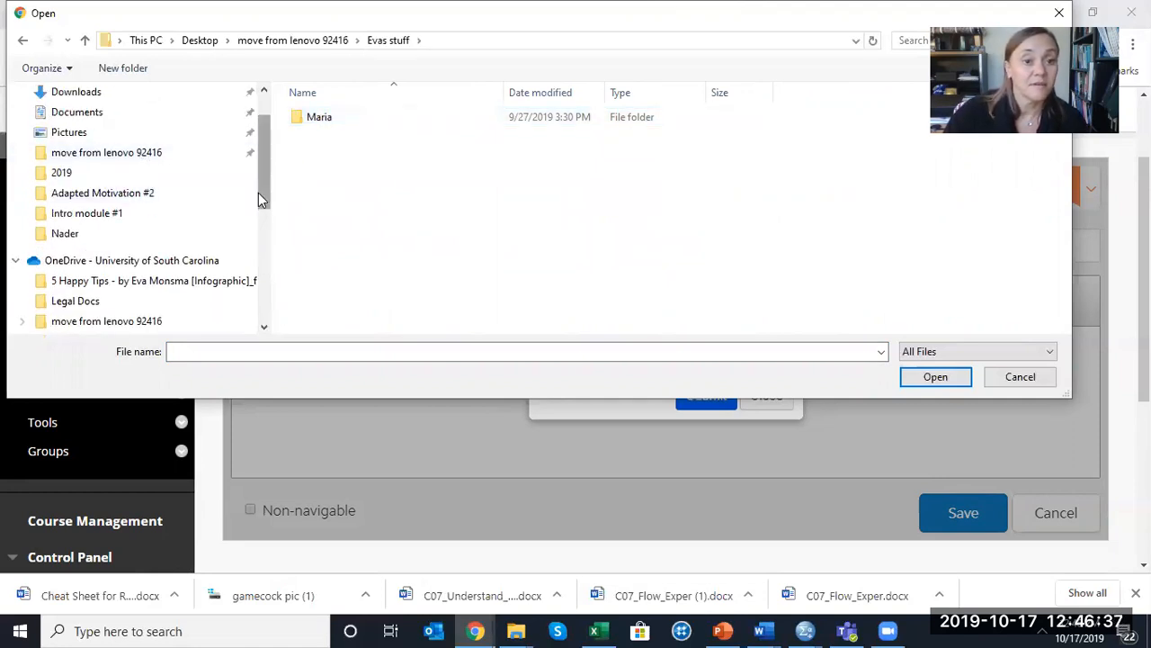
scroll(257, 194, "down", 2)
scroll(148, 143, "up", 1)
Step: Open the OneDrive folder "move from lenovo 92416" and its first subfolder, then find the research folder
left_click(148, 135)
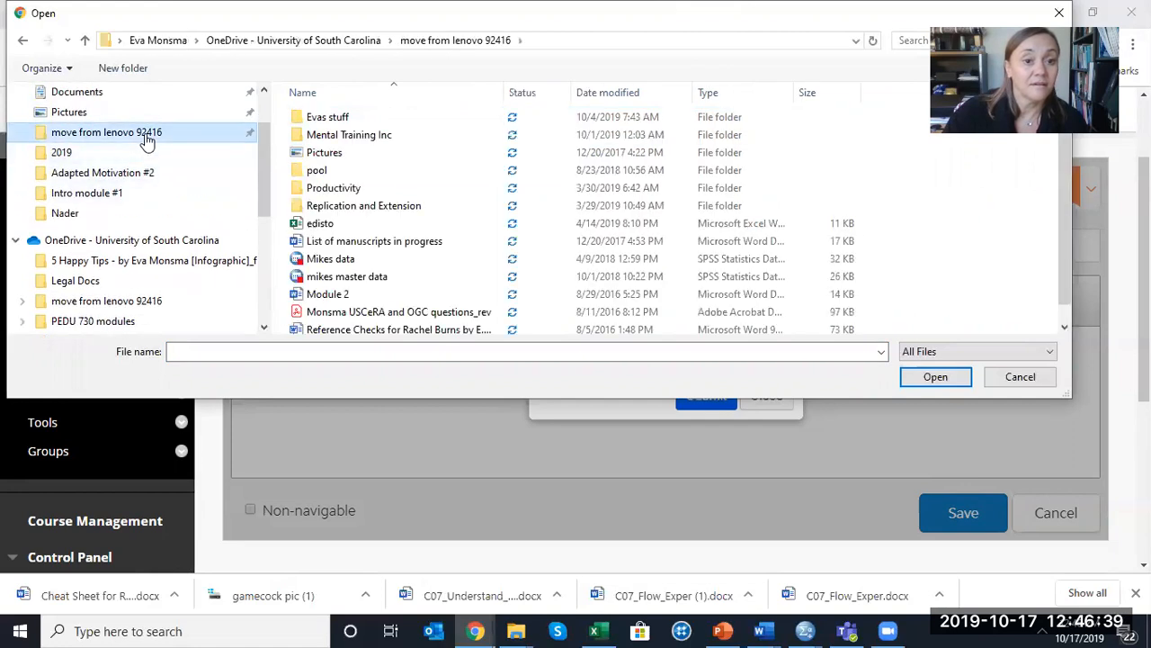
left_click(331, 119)
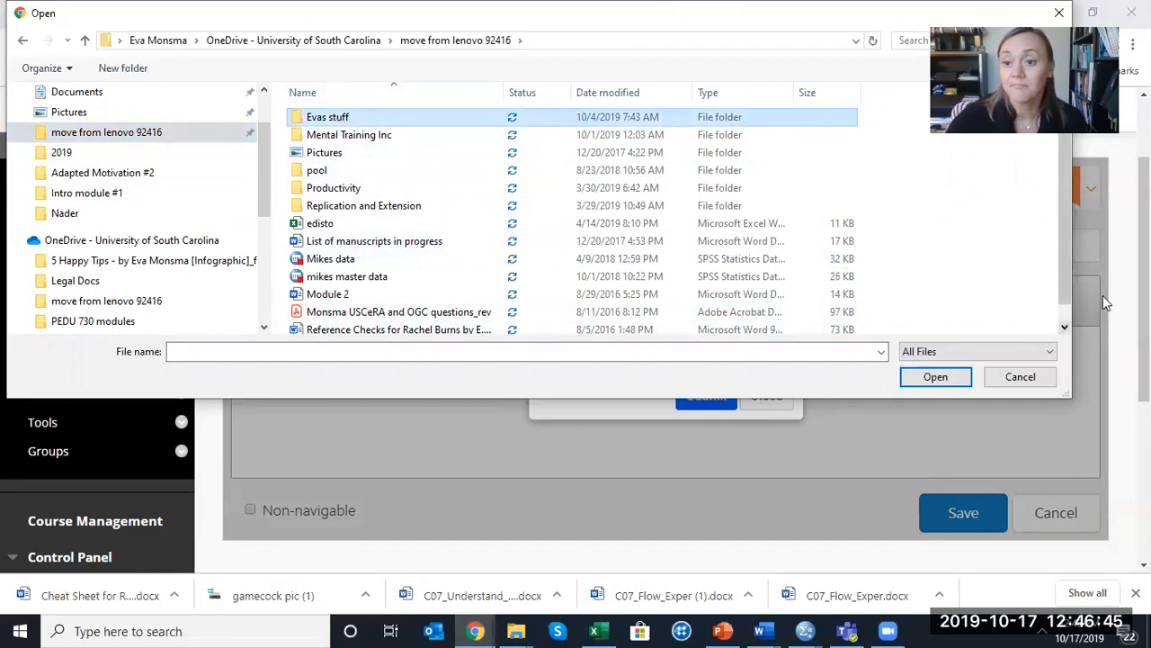
left_click_drag(713, 22, 761, 187)
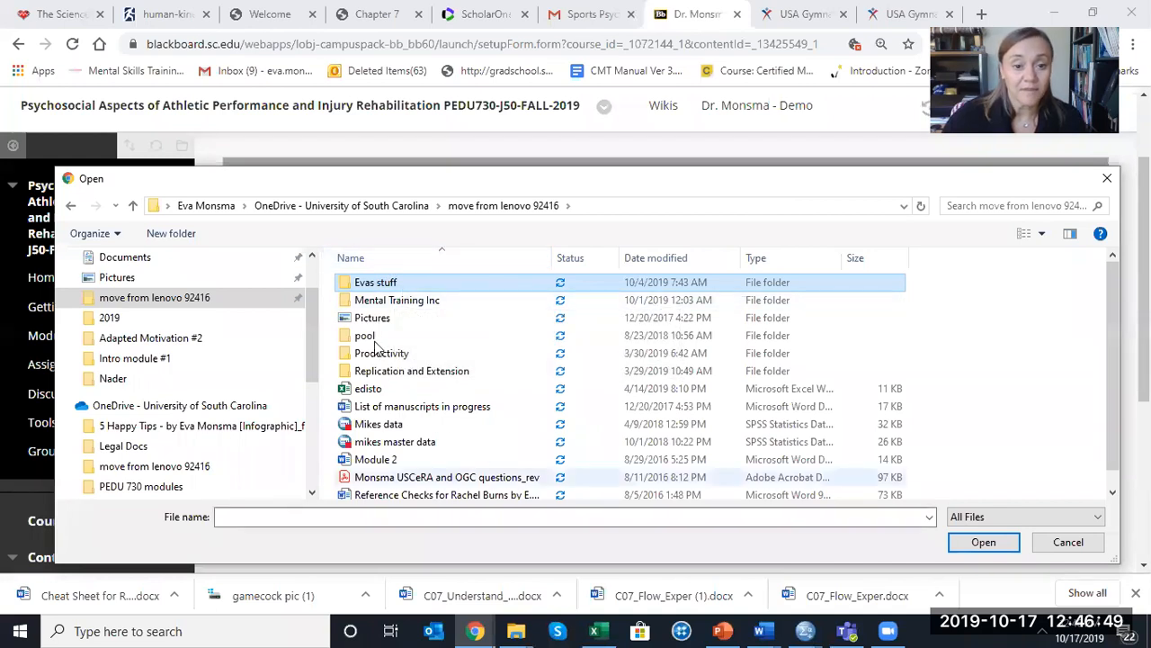
double_click(390, 286)
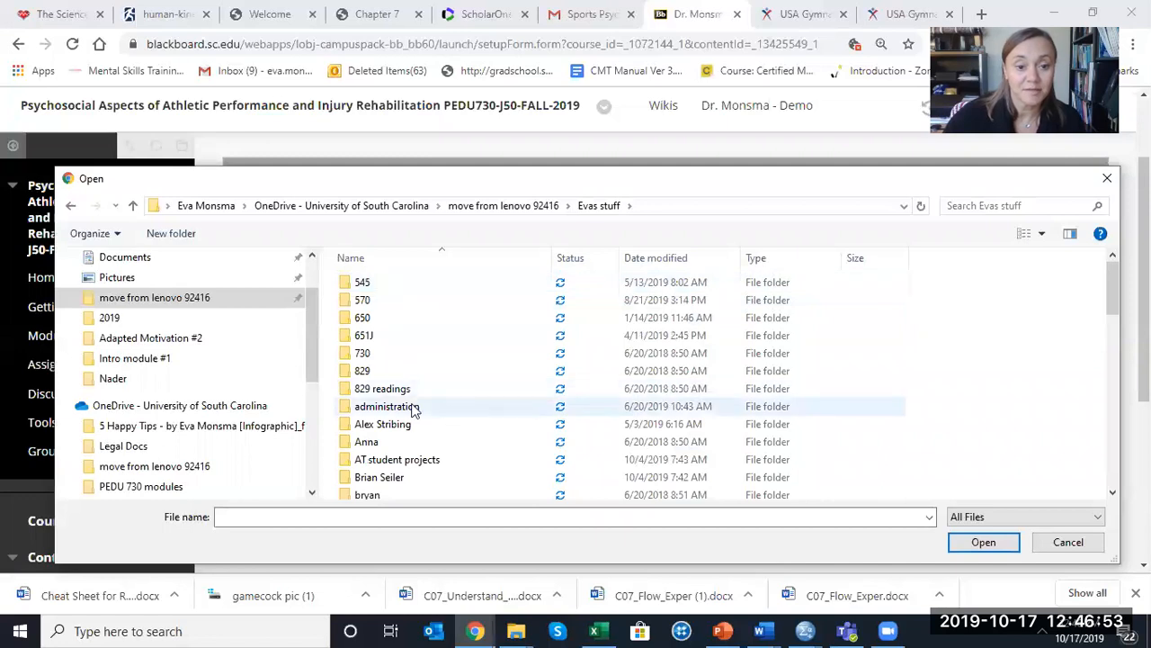
scroll(1106, 316, "down", 3)
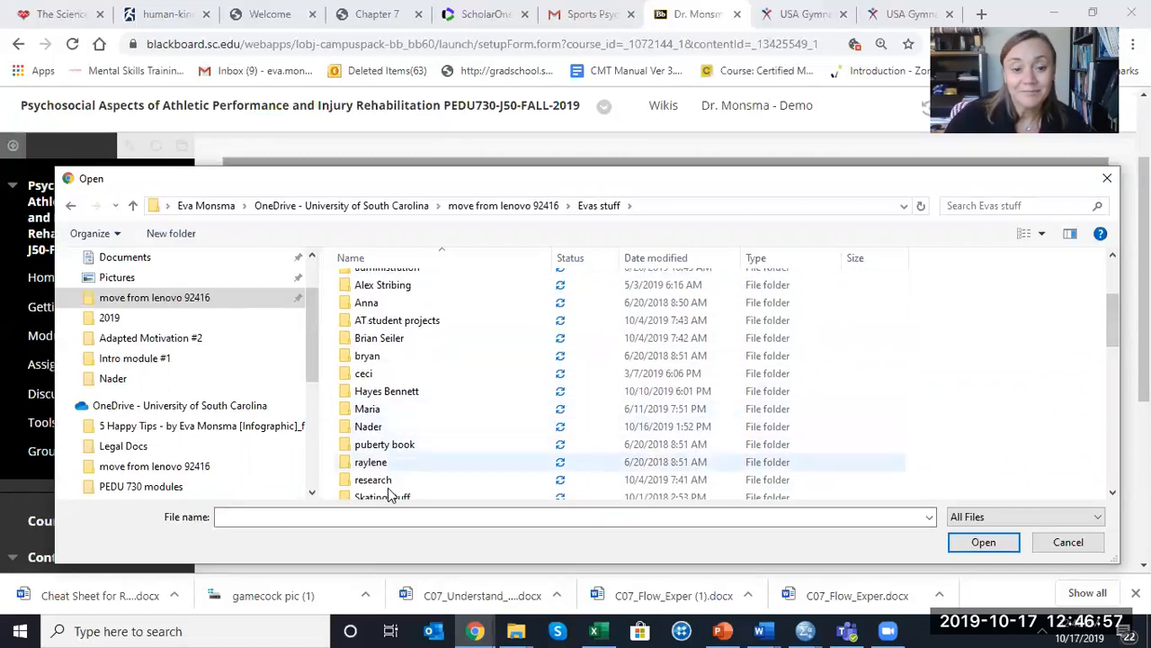
Step: Open research and its Athlete Selection subfolder, and upload the 2015 IOC Consensus Statement on Youth Athletic Development PDF to the Imagery page
double_click(388, 481)
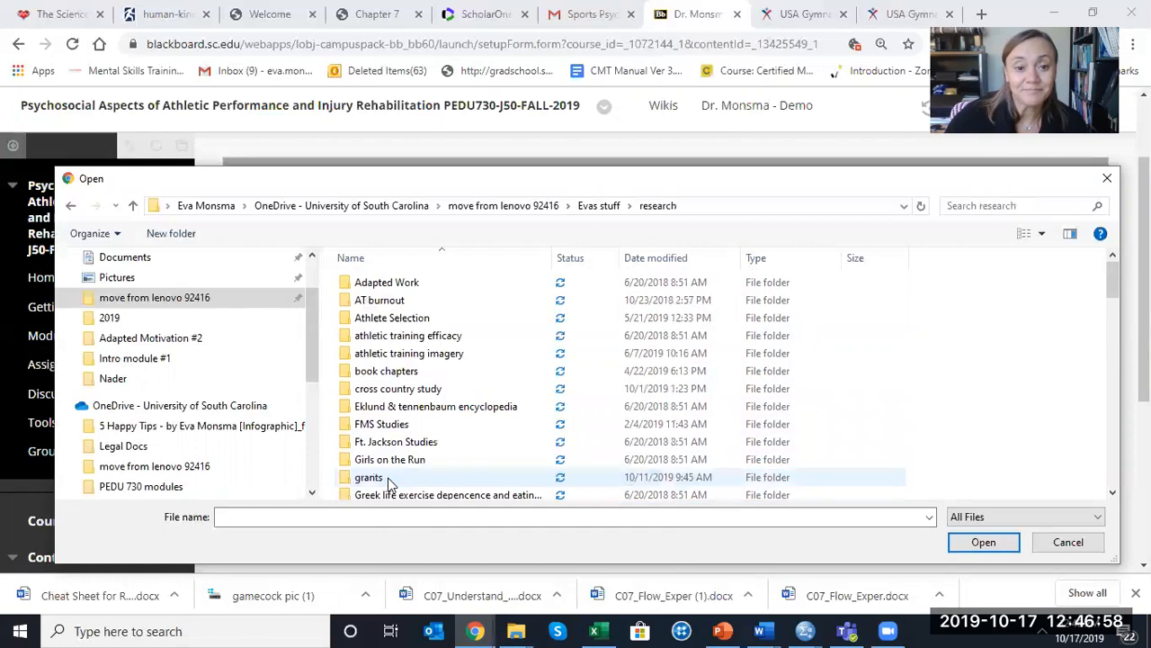
double_click(407, 319)
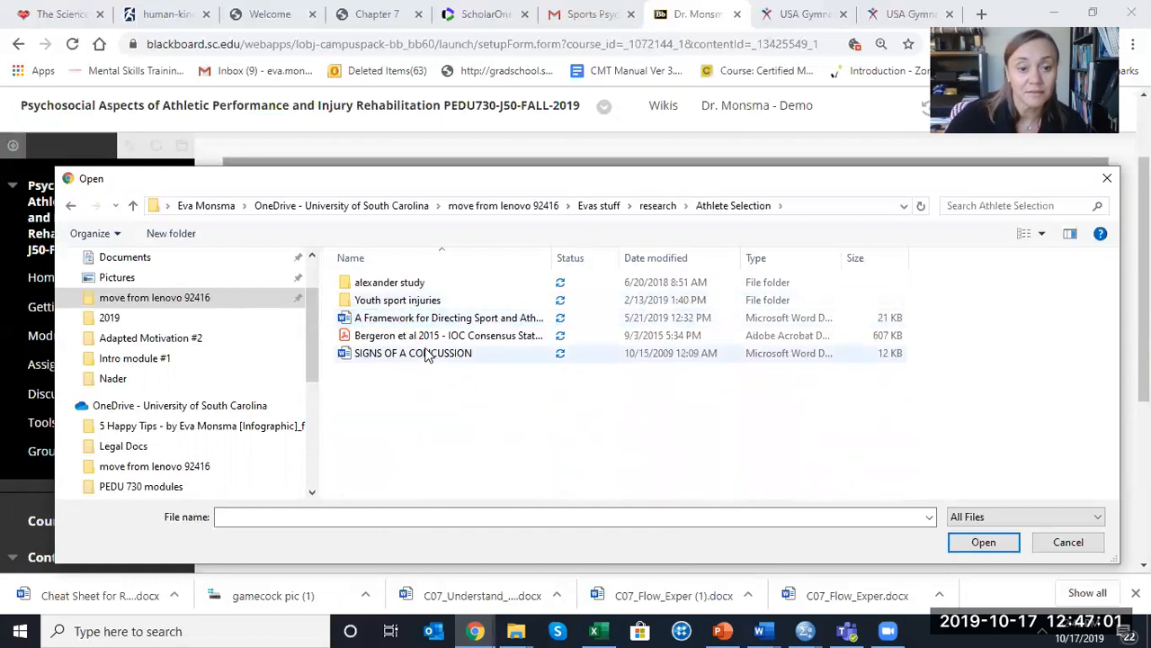
left_click(425, 342)
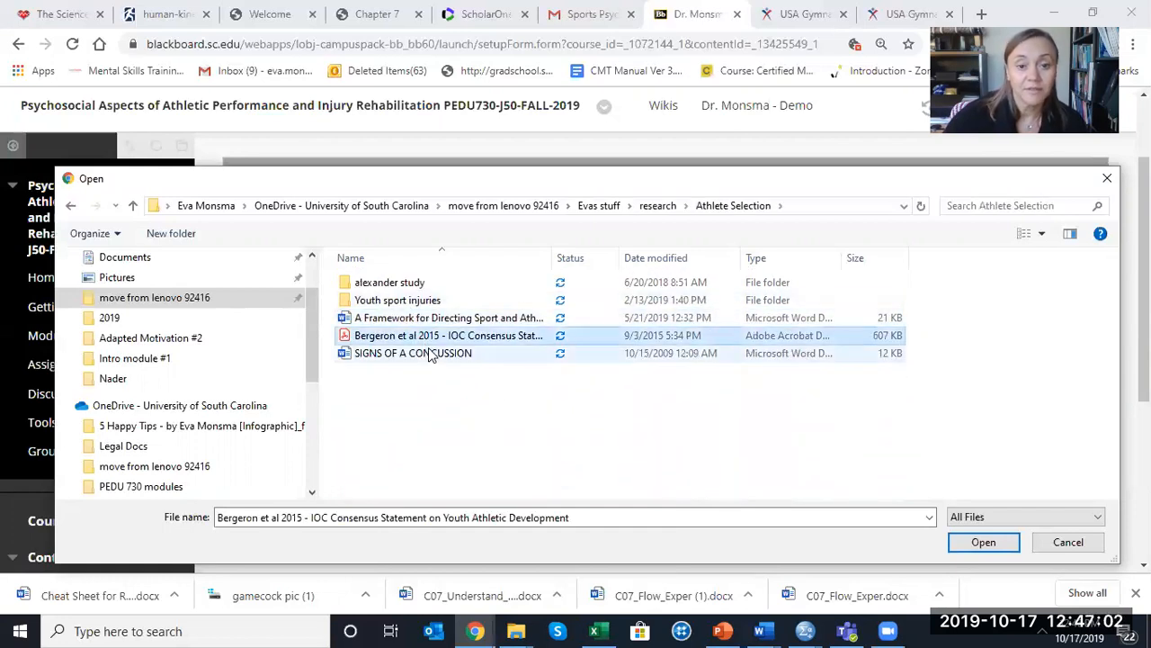
left_click(983, 542)
left_click(707, 400)
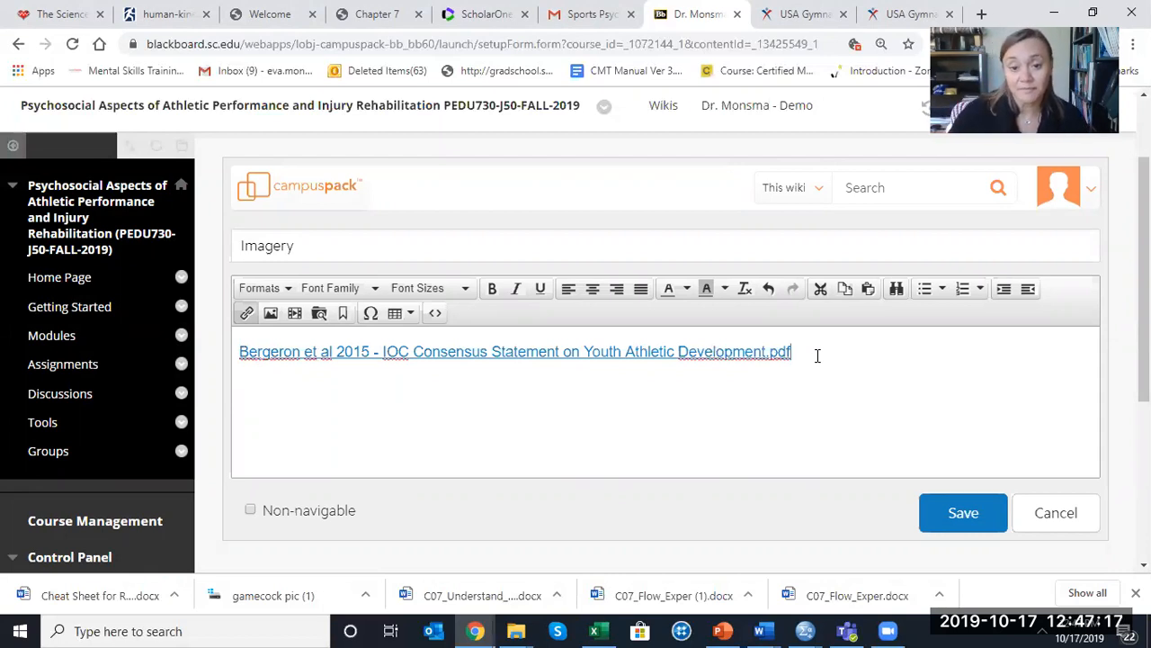
Step: Start a citation on a new line below the PDF link with the author's name and "(2015)."
key("Return")
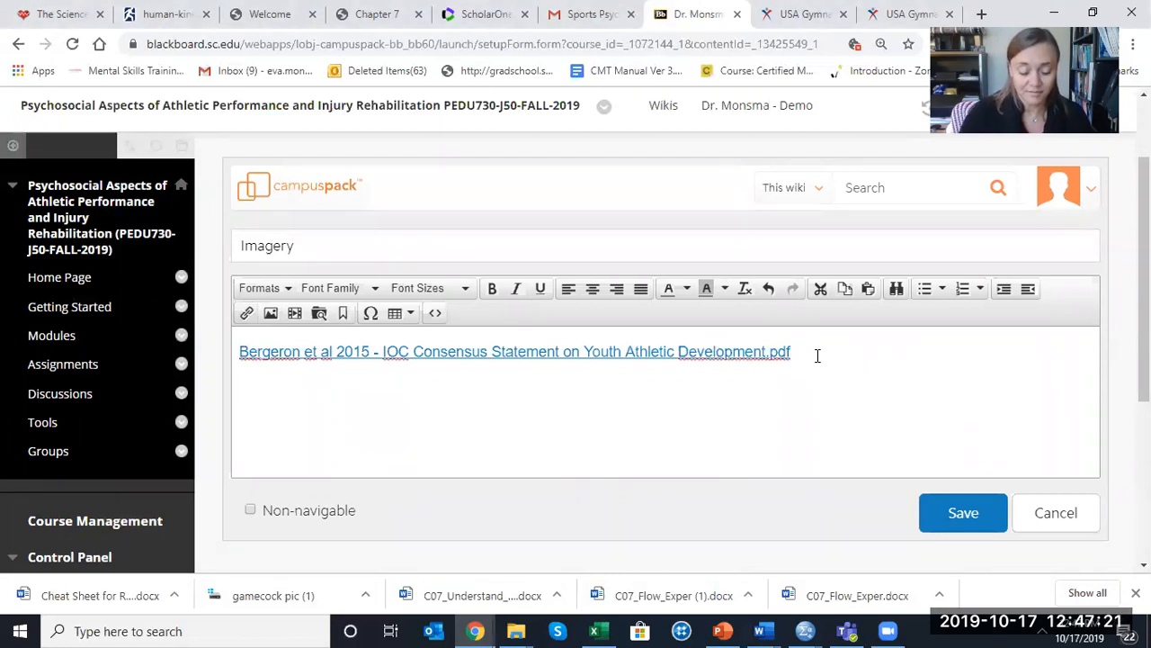
type("B")
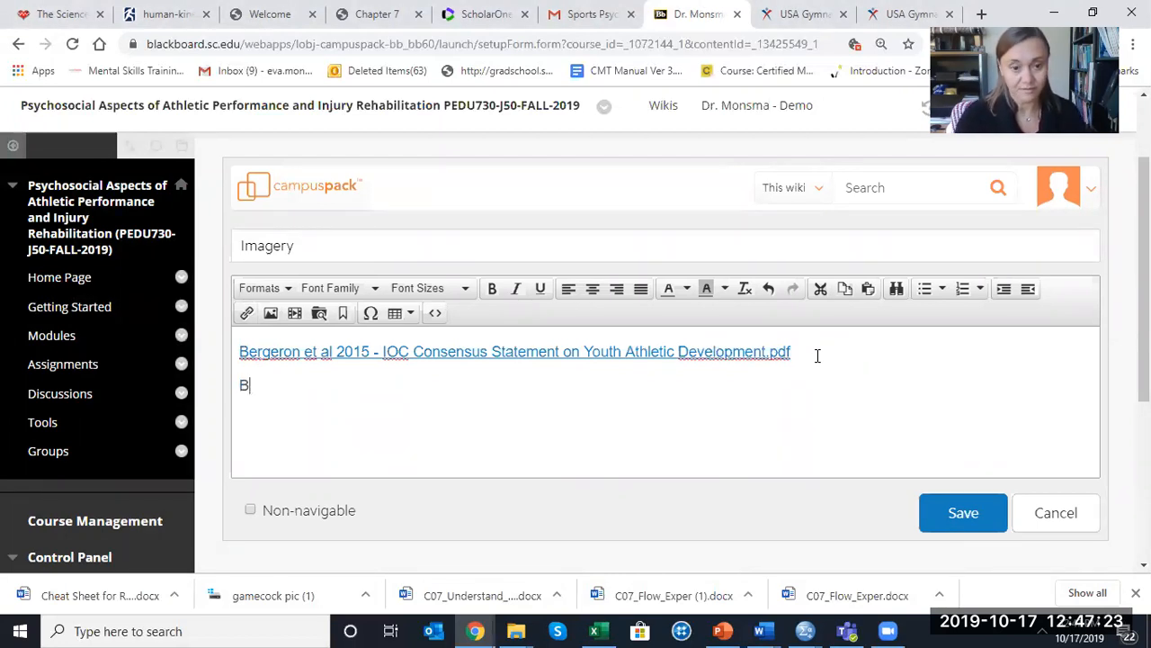
type("ergeron")
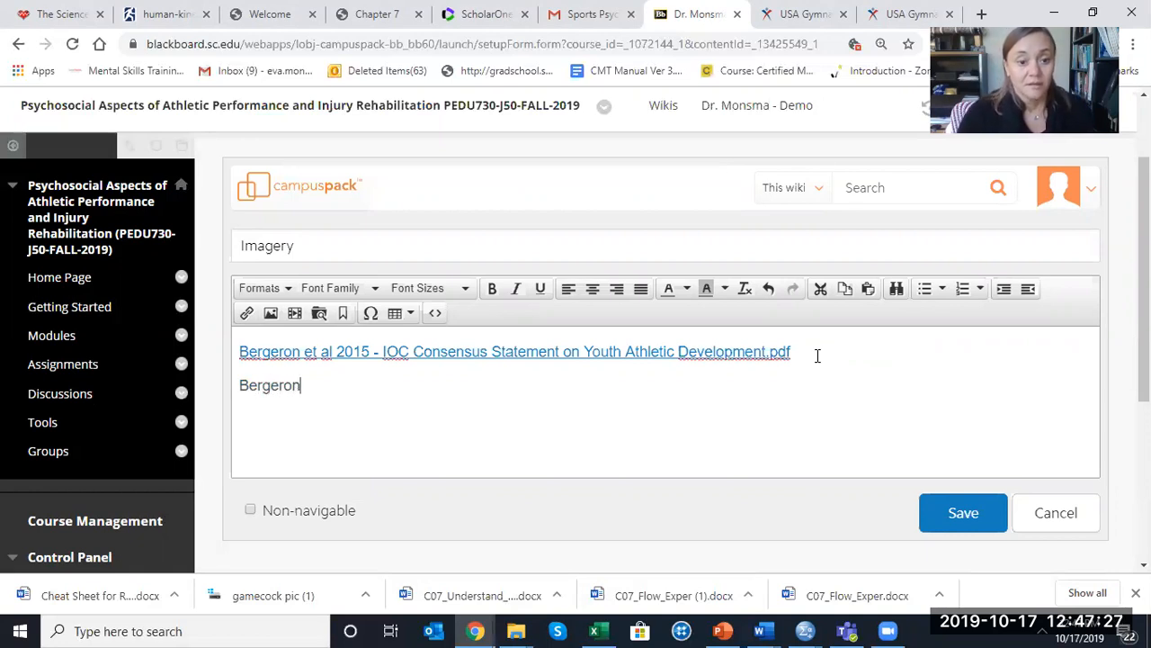
type(", B.P. (")
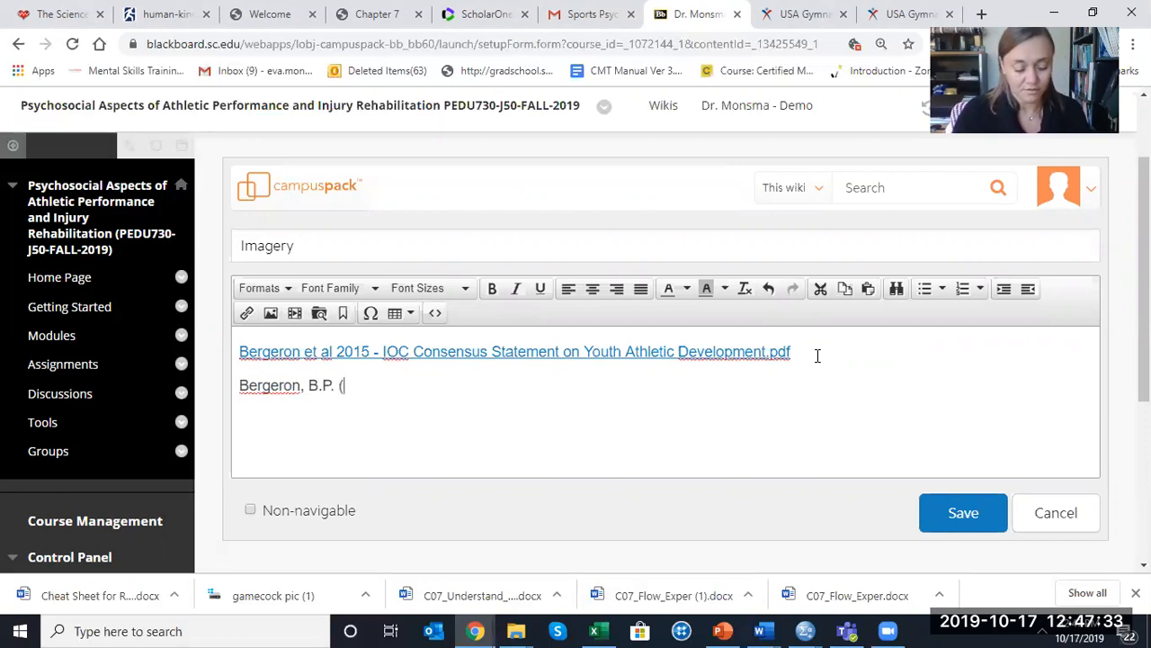
type("1")
key("BackSpace")
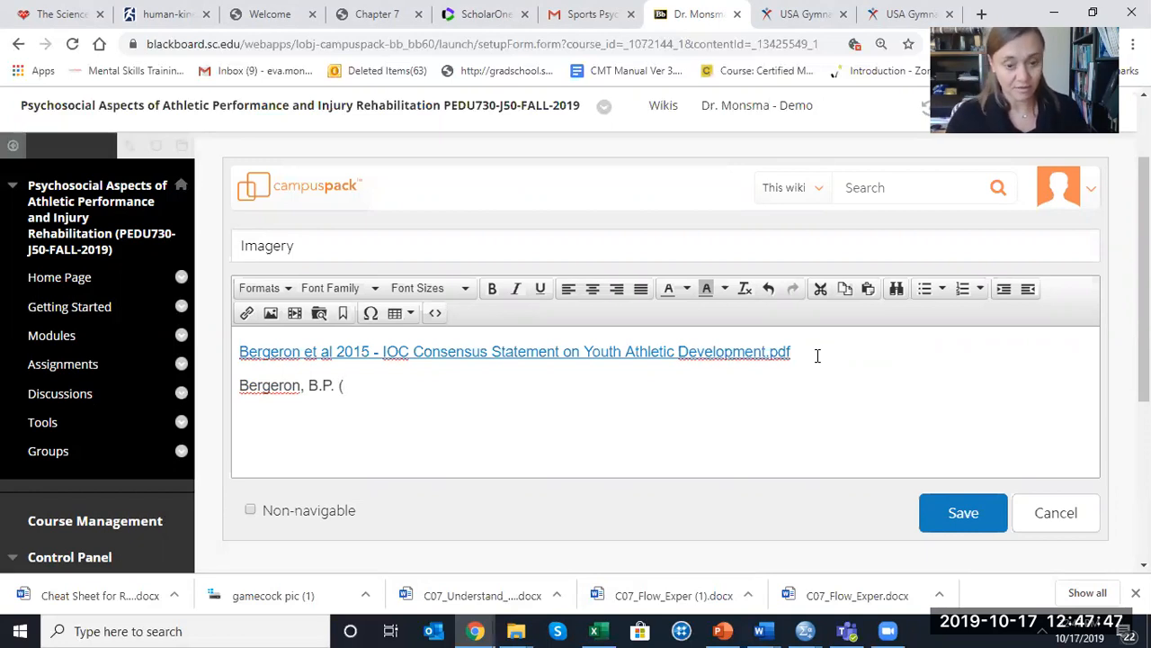
type("2015)")
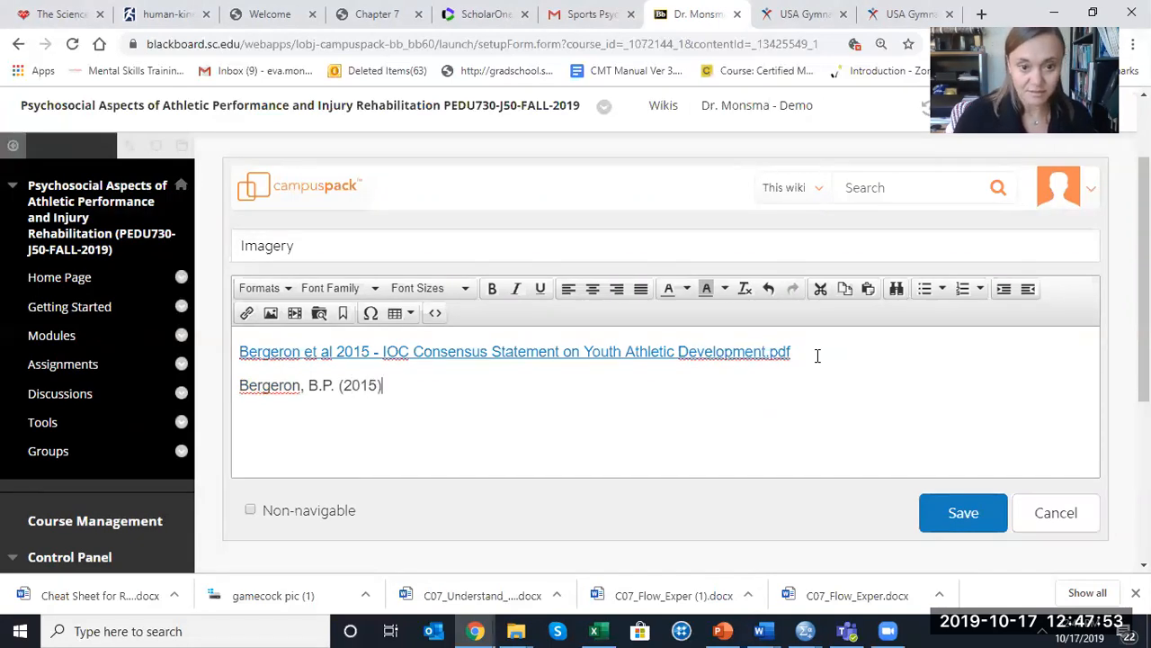
type(". ")
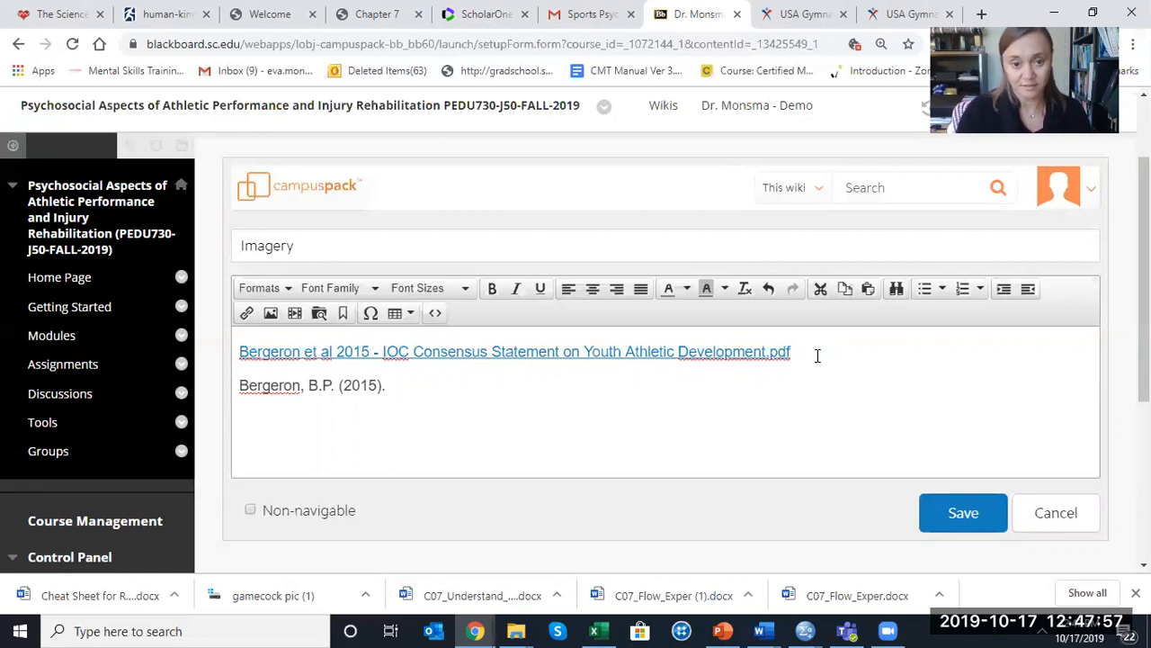
Step: Add "Title of the study in sentence case. The Journal Title Has Caps" to the citation
type("T")
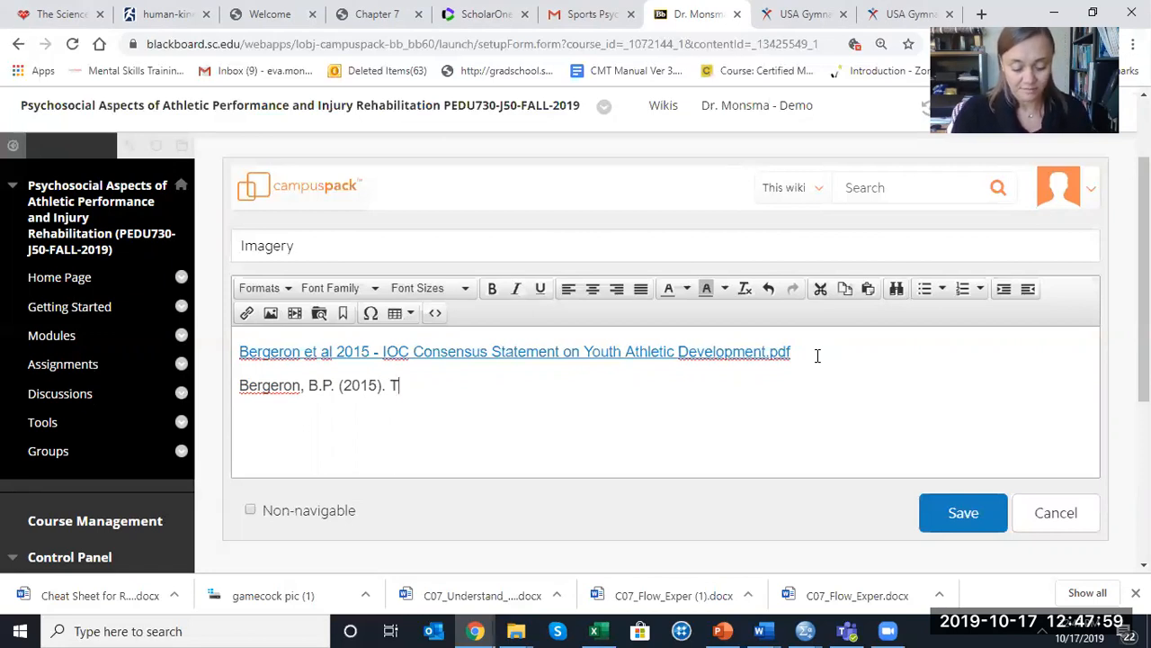
type("itle of the study")
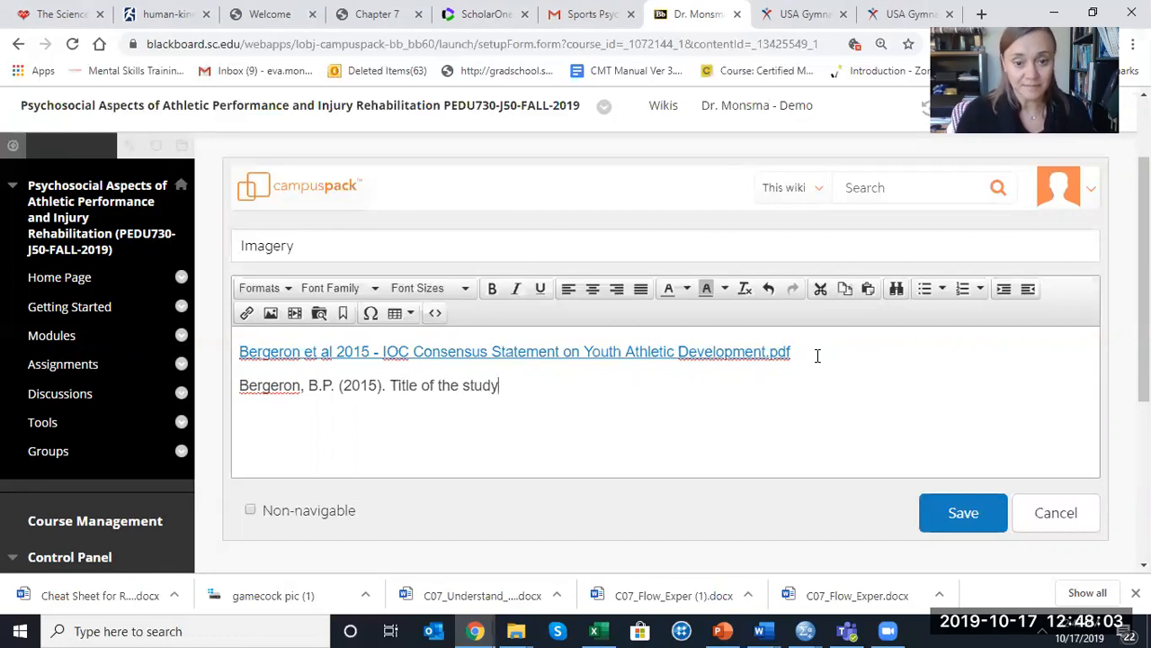
type(" in sentence case")
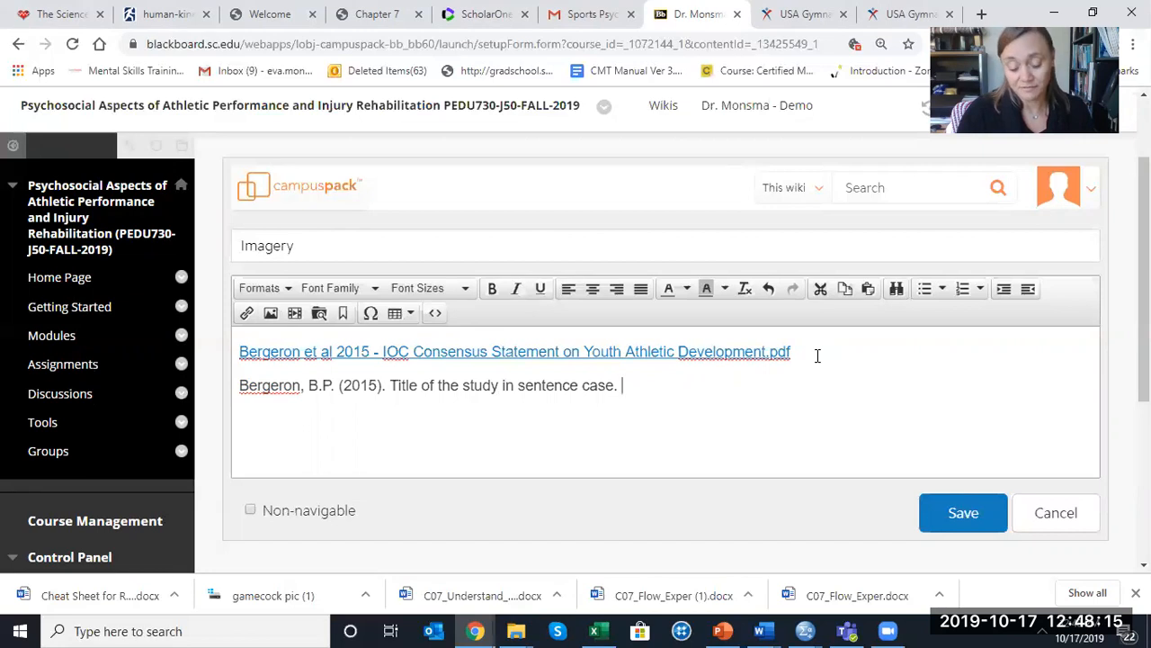
type("The")
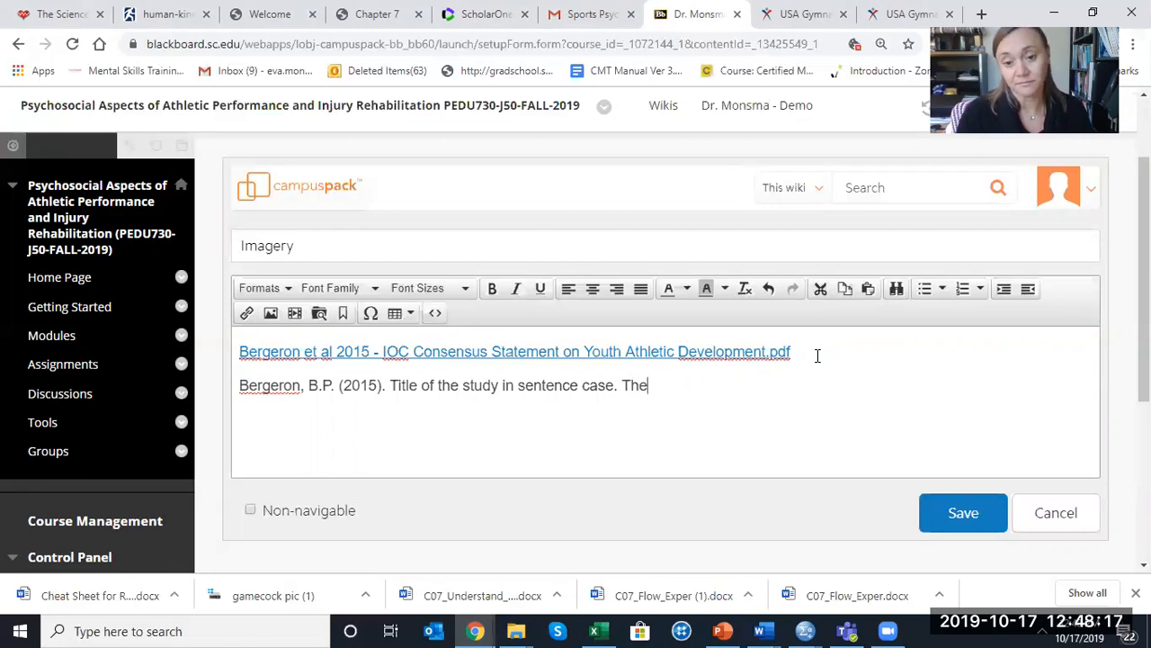
type(" Journa")
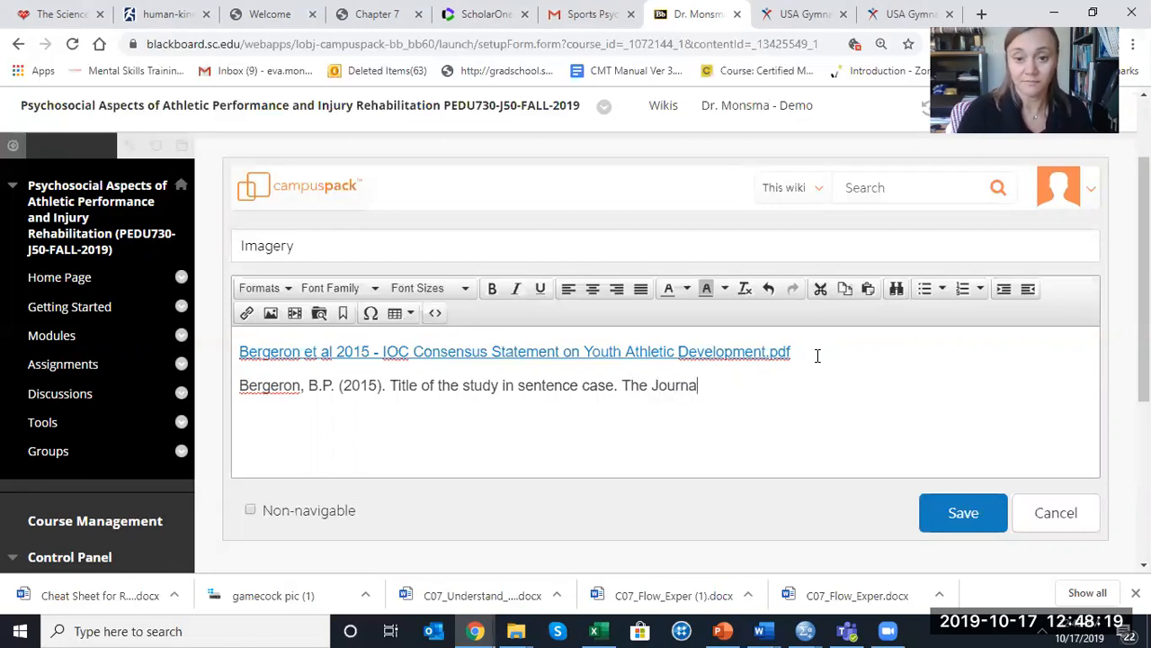
type("l Title ")
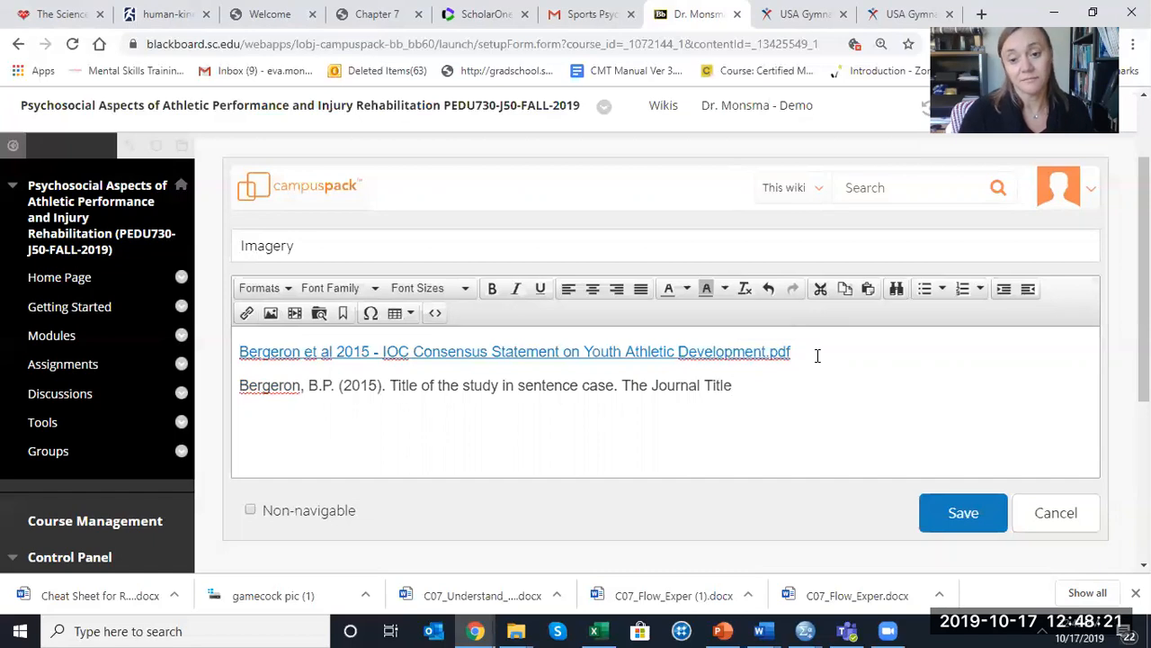
type("Has C")
type("aops")
key("BackSpace")
key("BackSpace")
key("BackSpace")
type("ps")
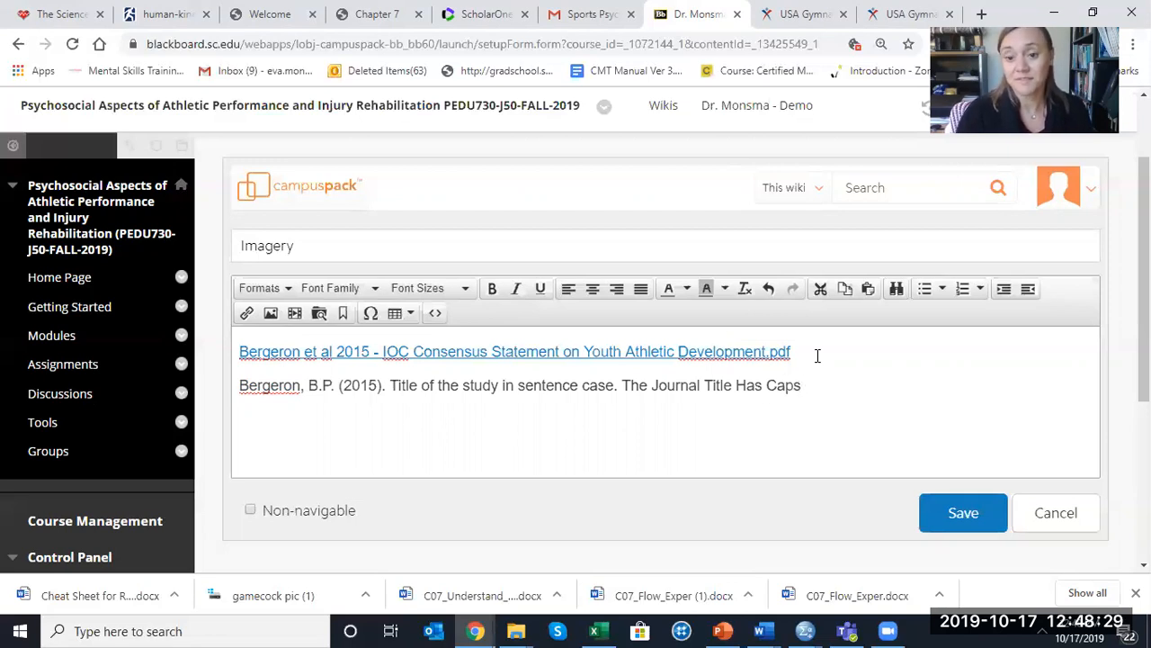
Step: Finish the citation with the volume and page range ", 3, 45-75."
type(" , ")
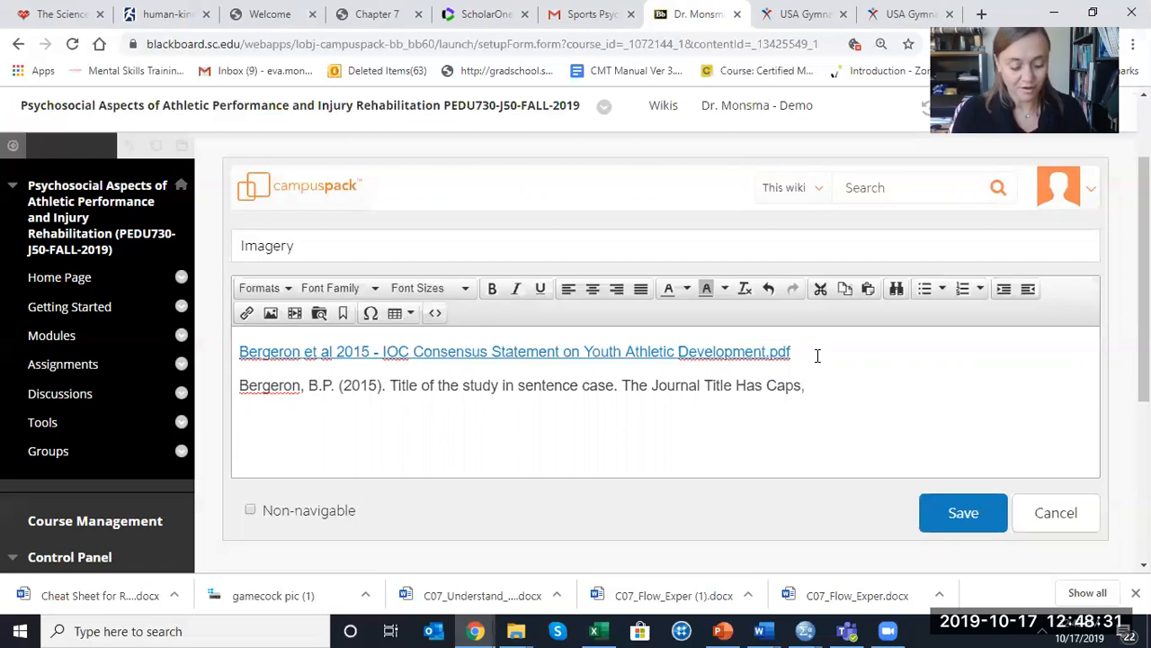
type("3, ")
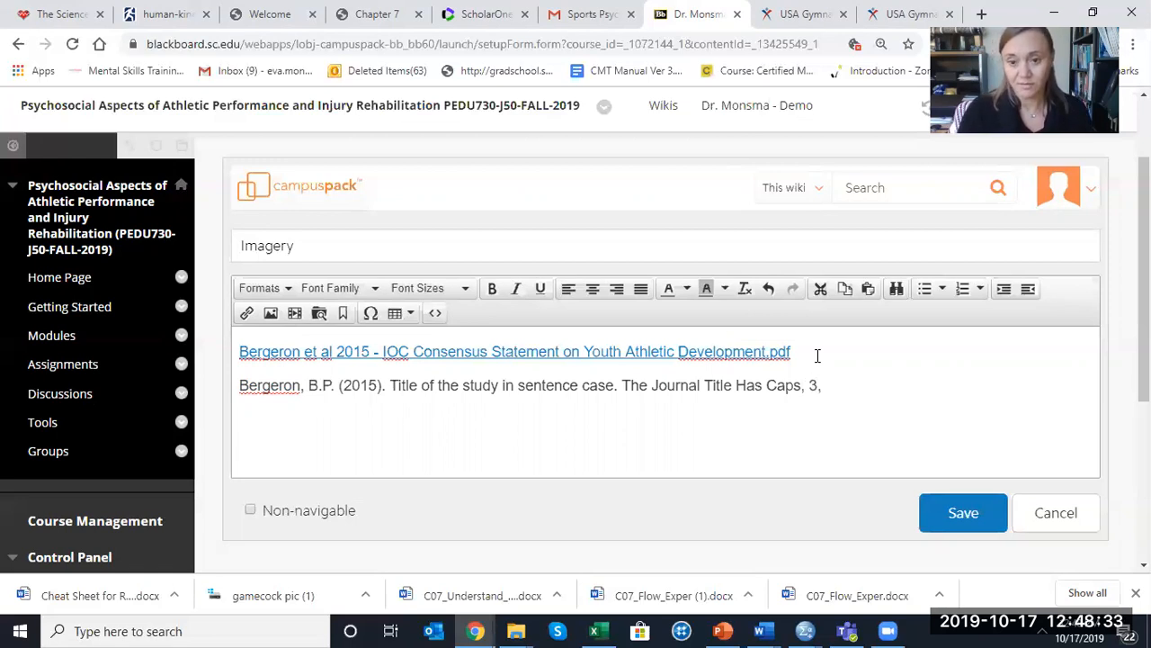
type("45-2")
key("BackSpace")
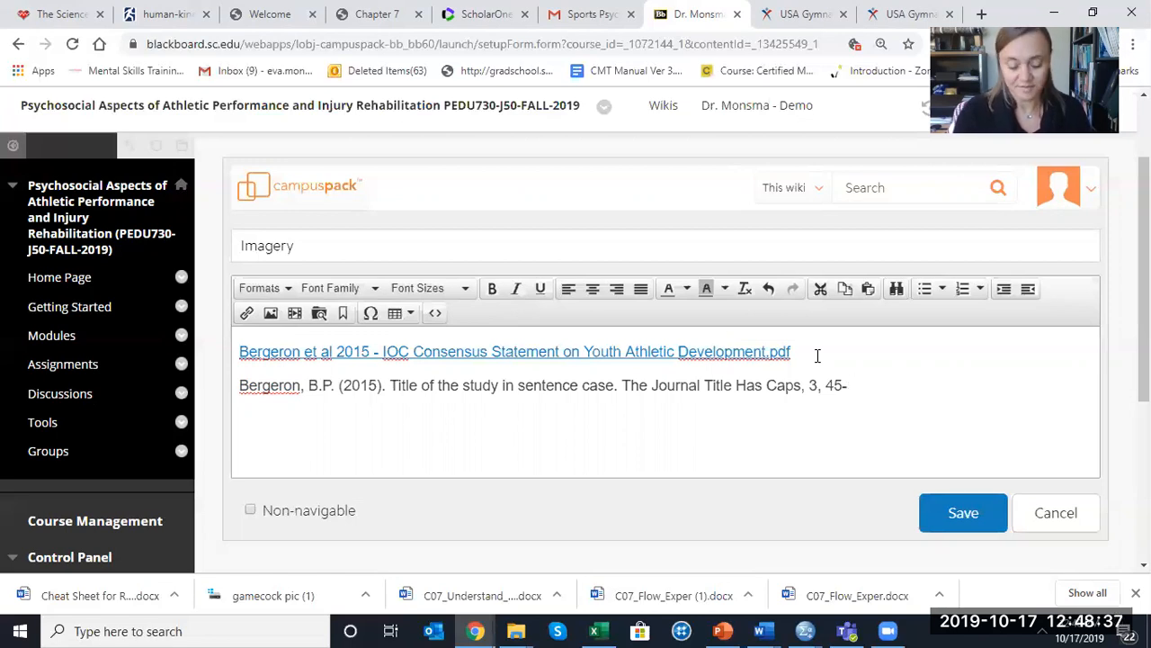
type("75.")
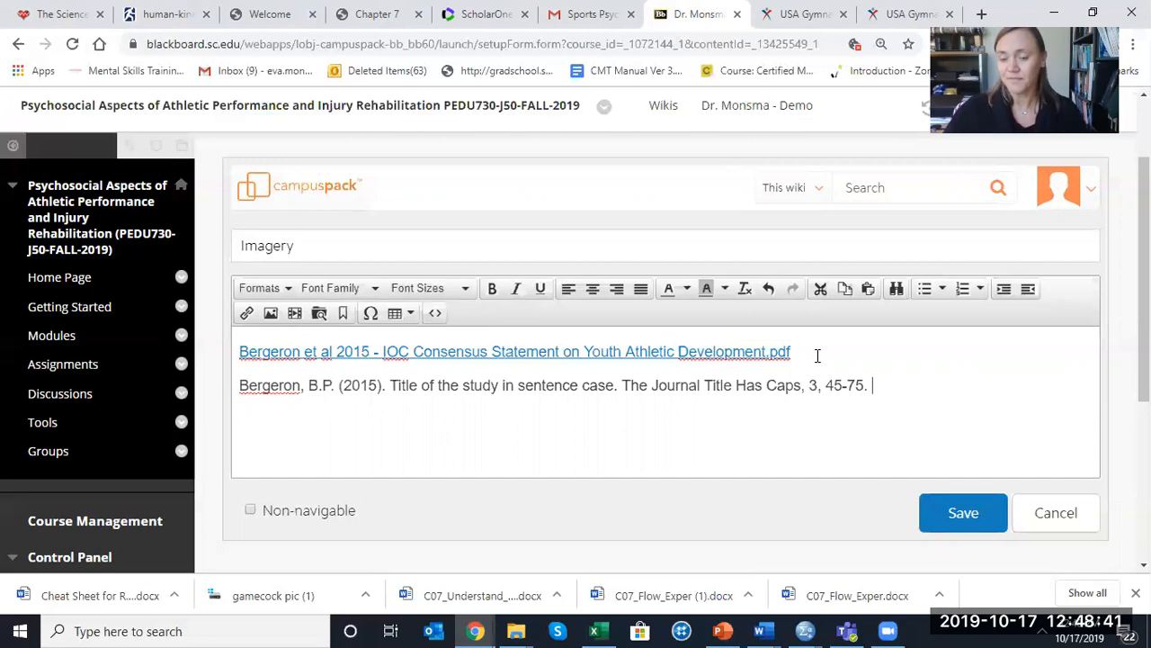
Step: Try to attach the 2015 IOC Consensus Statement PDF to the whole citation line as an uploaded file
left_click_drag(880, 385, 242, 396)
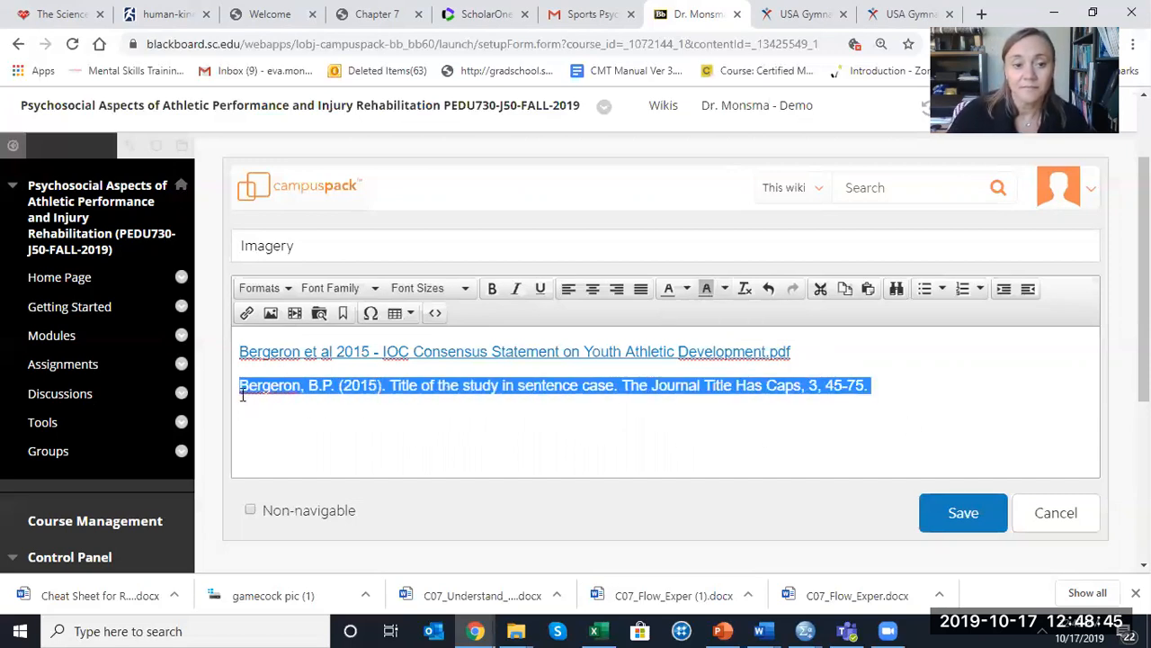
left_click(318, 315)
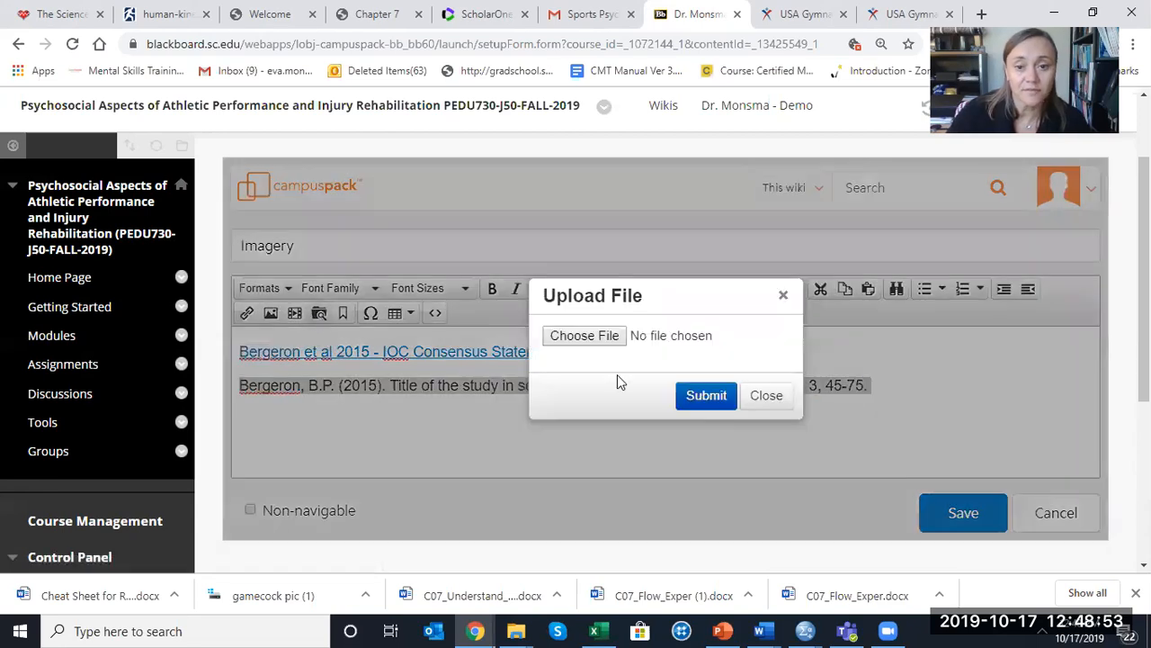
left_click(602, 337)
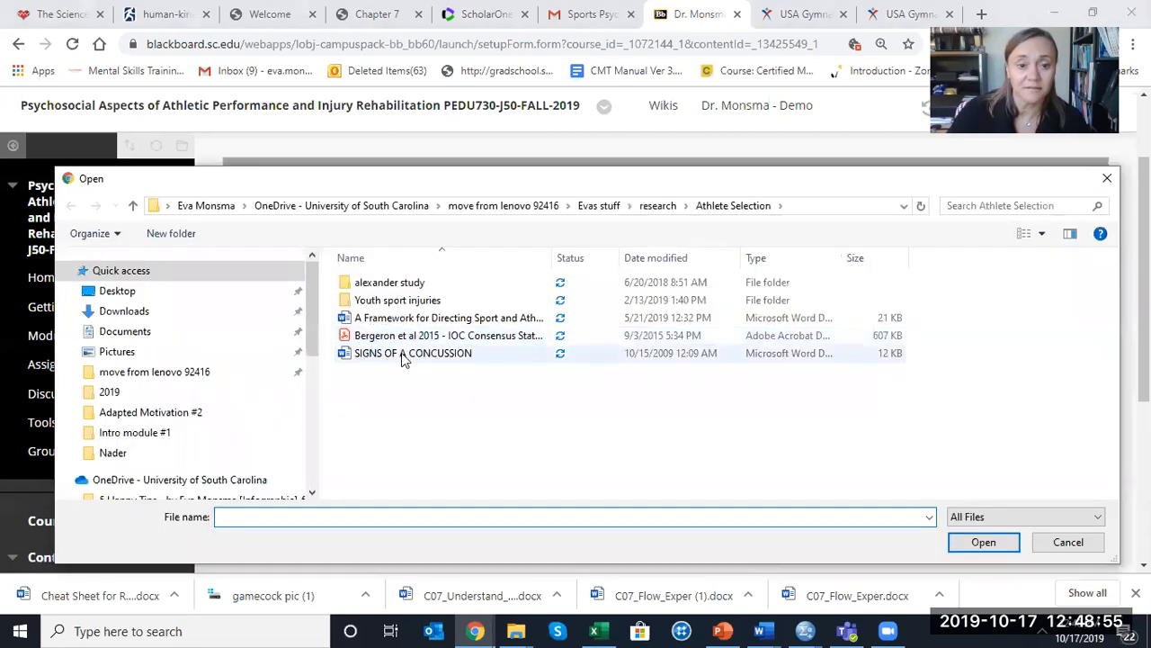
left_click(406, 336)
left_click(984, 542)
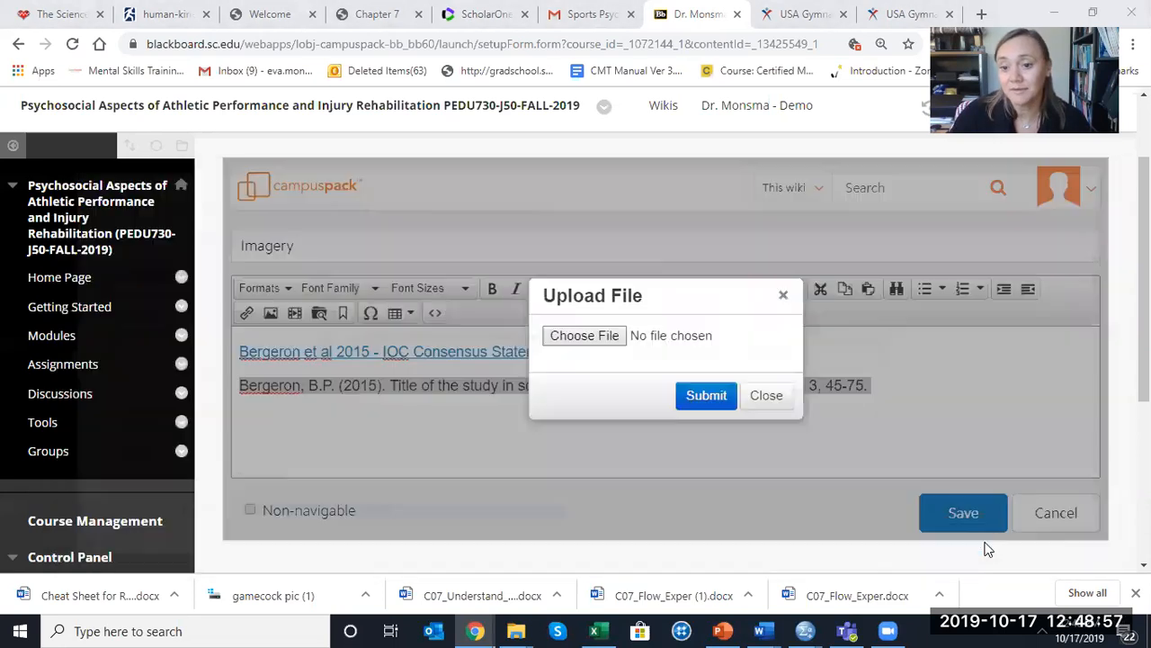
left_click(706, 396)
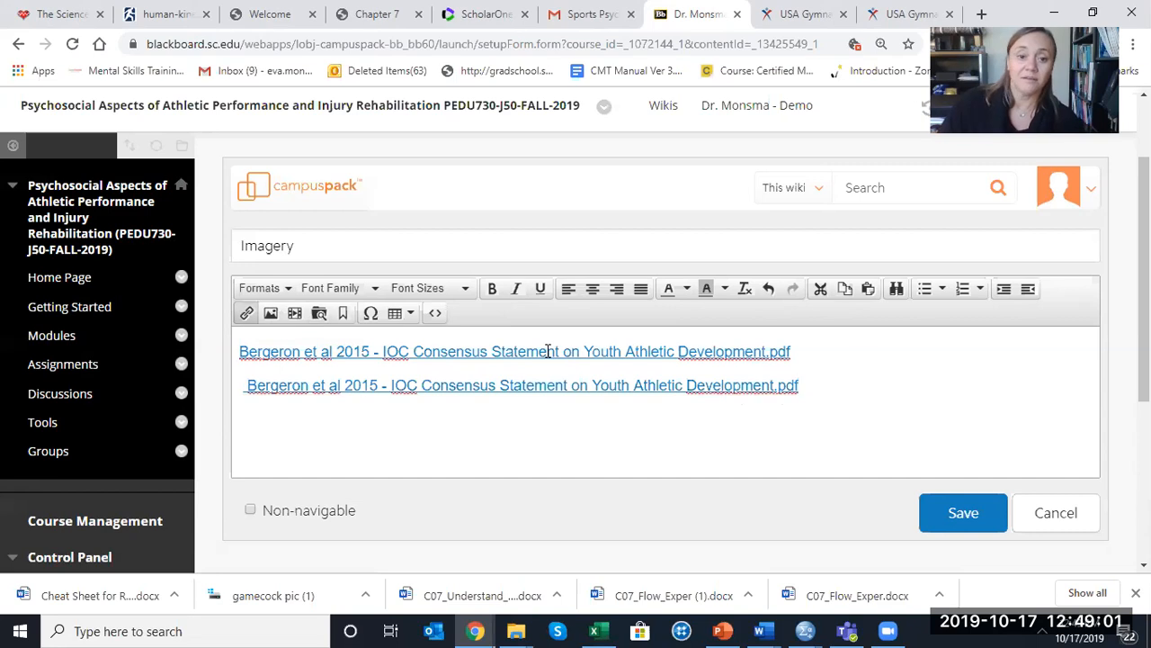
Step: Delete the second PDF link from the Imagery page, keeping the first one
left_click(433, 394)
left_click(806, 383)
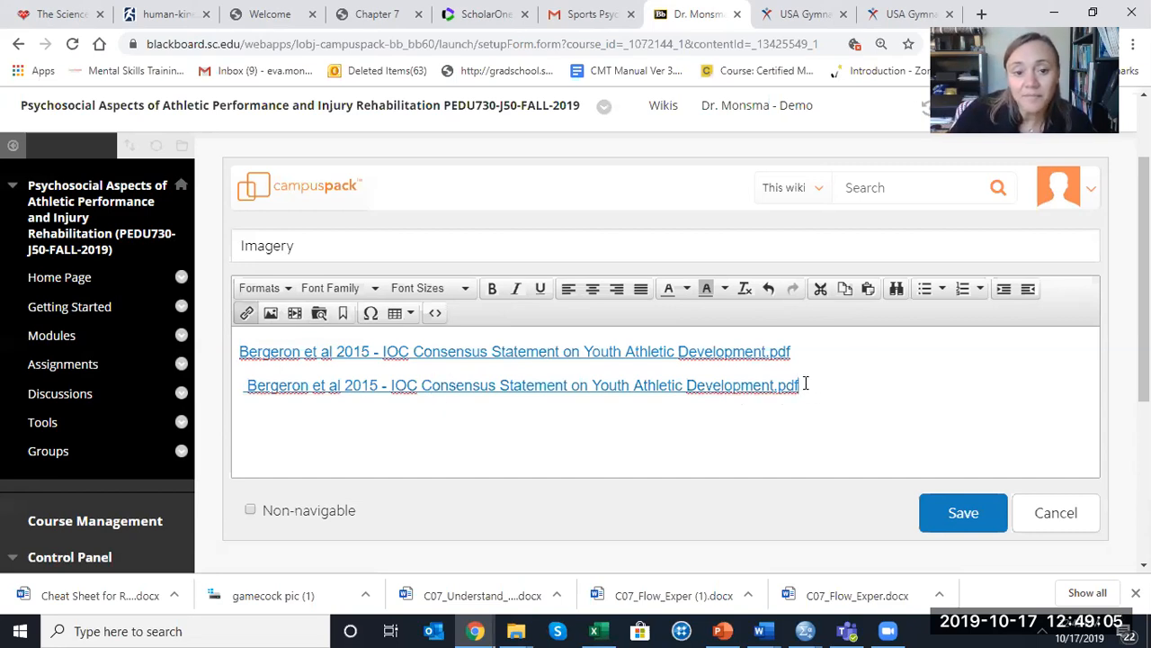
left_click_drag(806, 383, 200, 402)
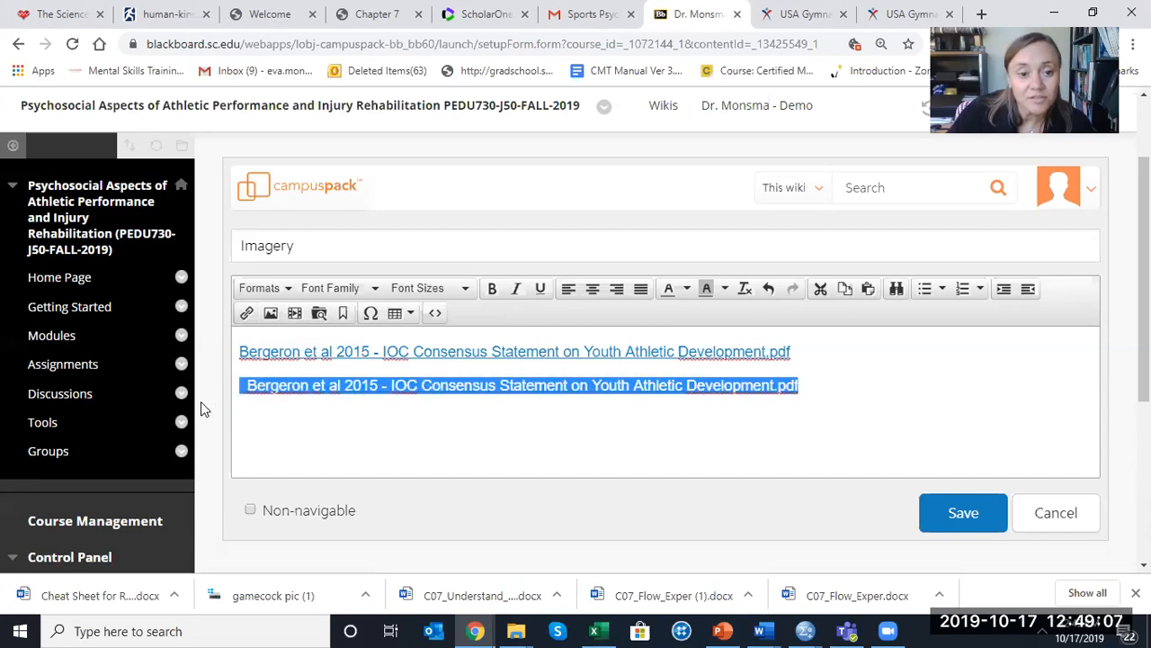
key("BackSpace")
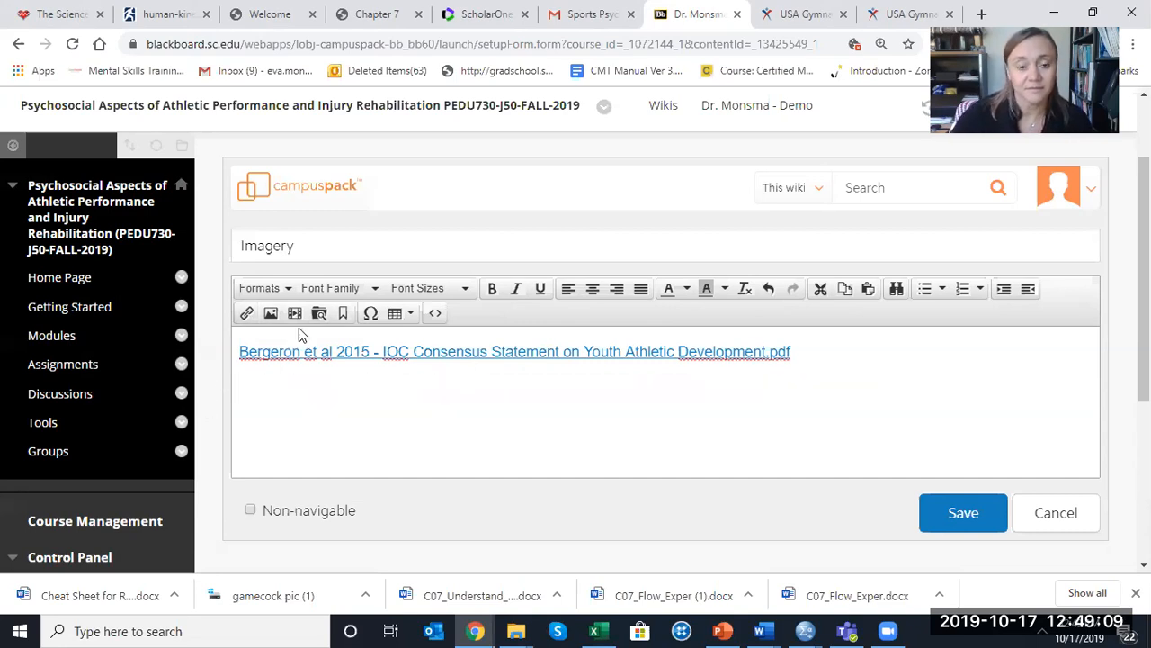
Step: Insert a comma, the author's initials "BP." and "(2015)" after the surname in the PDF link text
left_click(295, 350)
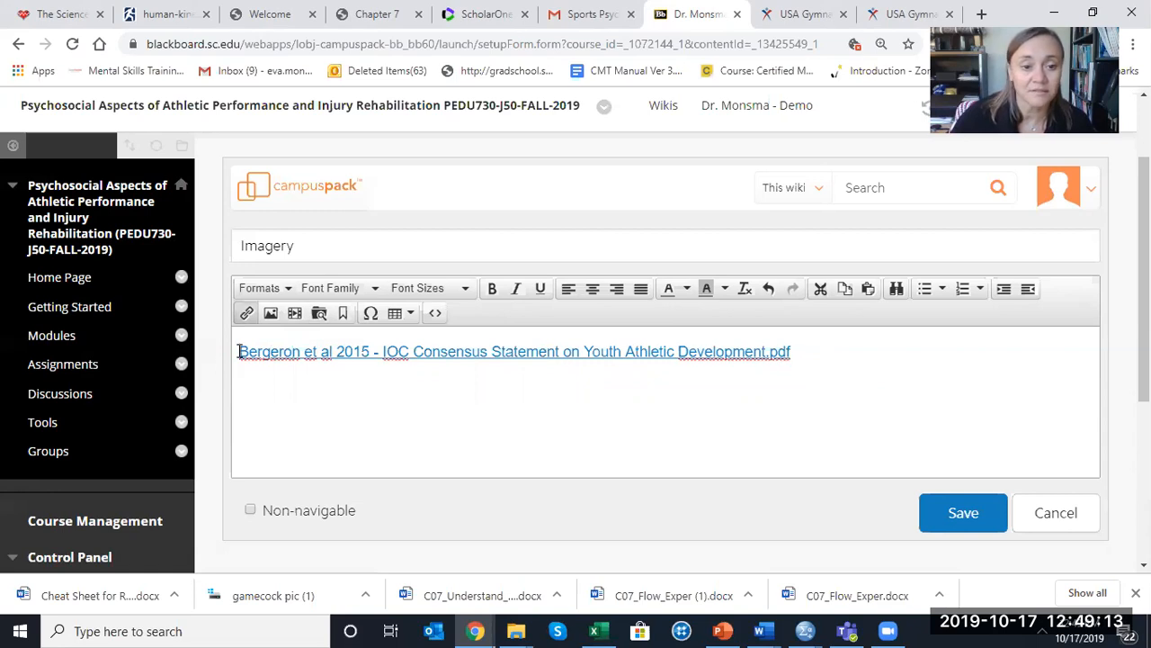
left_click_drag(238, 351, 309, 351)
left_click(310, 350)
key("BackSpace")
type(", ")
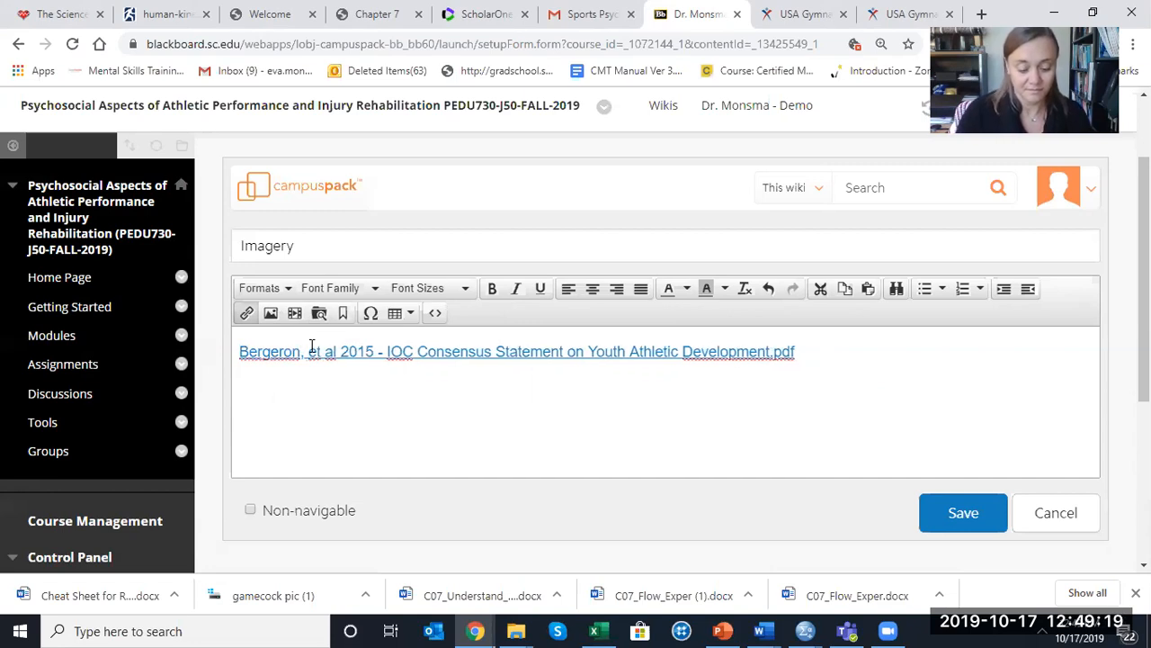
type("B")
type("P, ")
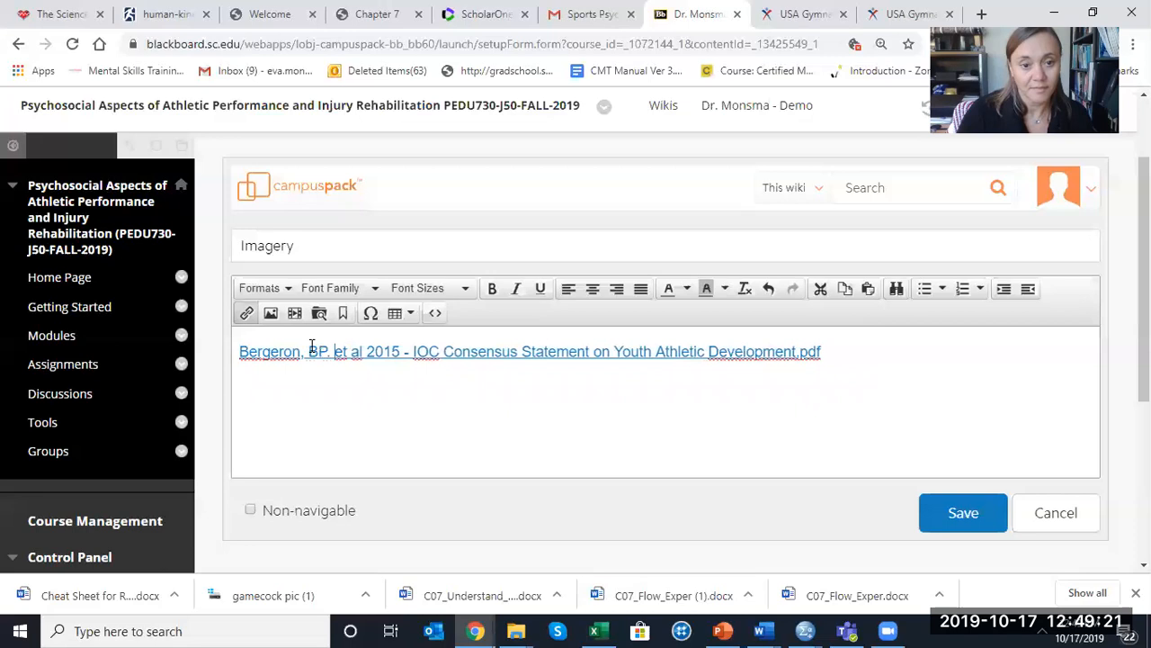
type("(2015")
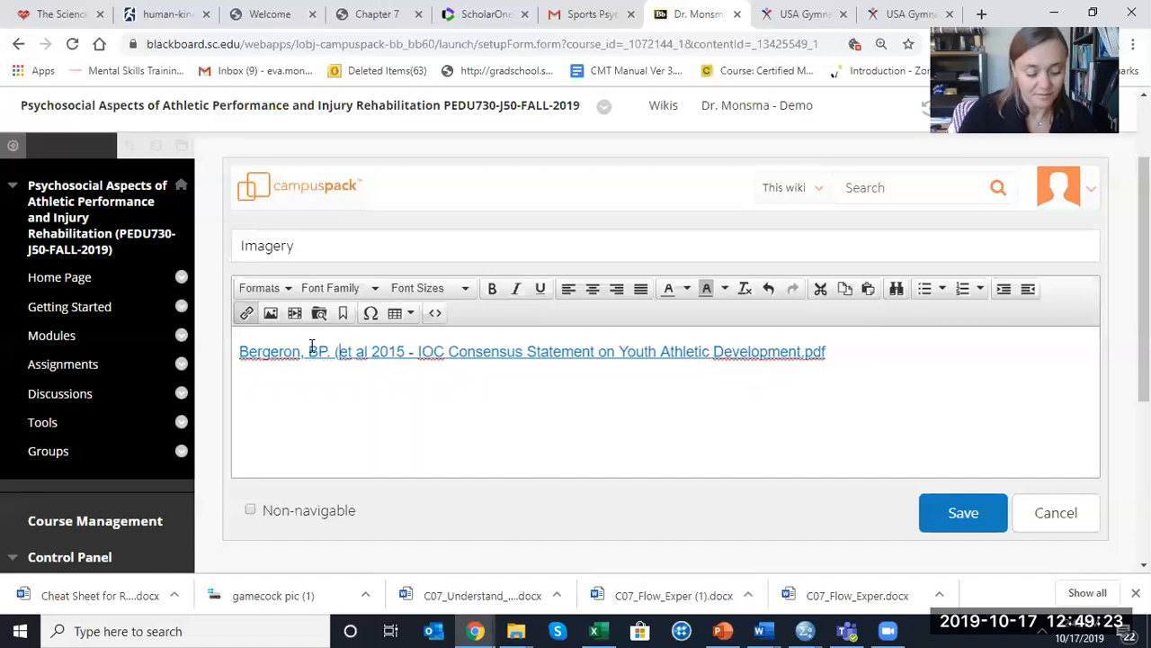
type(")")
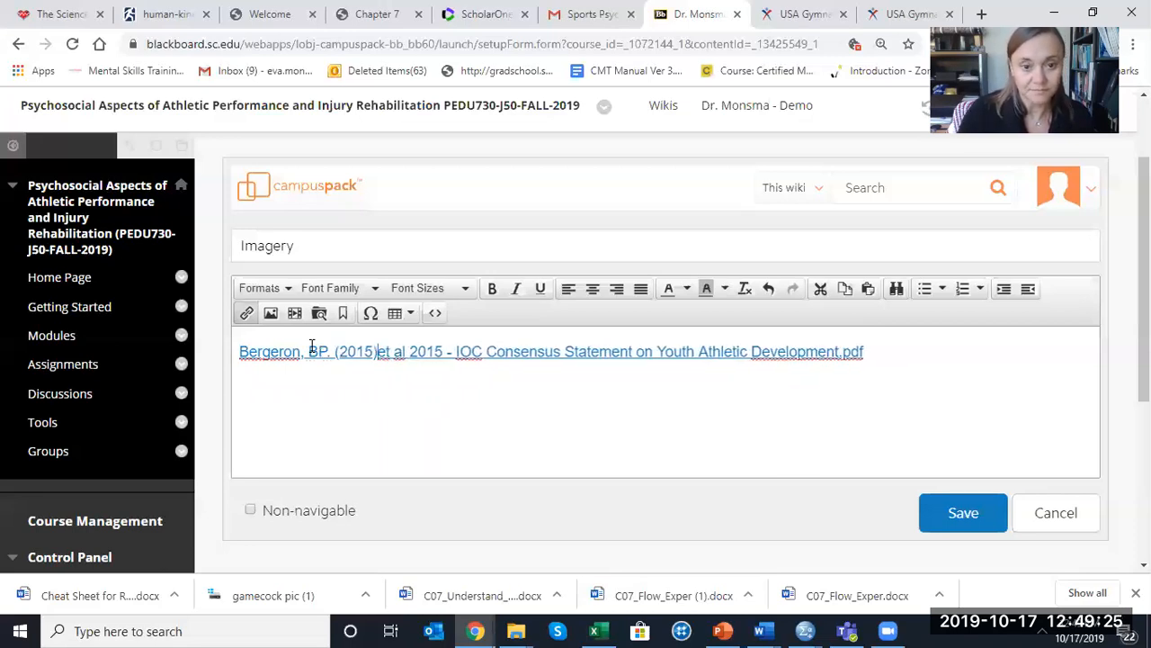
Step: Remove the remaining file name text after "(2015)", end the citation with a period, and save the Imagery page
key("Delete")
key("Delete")
key("Delete")
key("Delete")
key("Delete")
key("Delete")
key("Delete")
key("Delete")
key("Delete")
key("Delete")
key("Delete")
key("Delete")
key("Delete")
key("Delete")
key("Delete")
key("Delete")
key("Delete")
key("Delete")
key("Delete")
key("Delete")
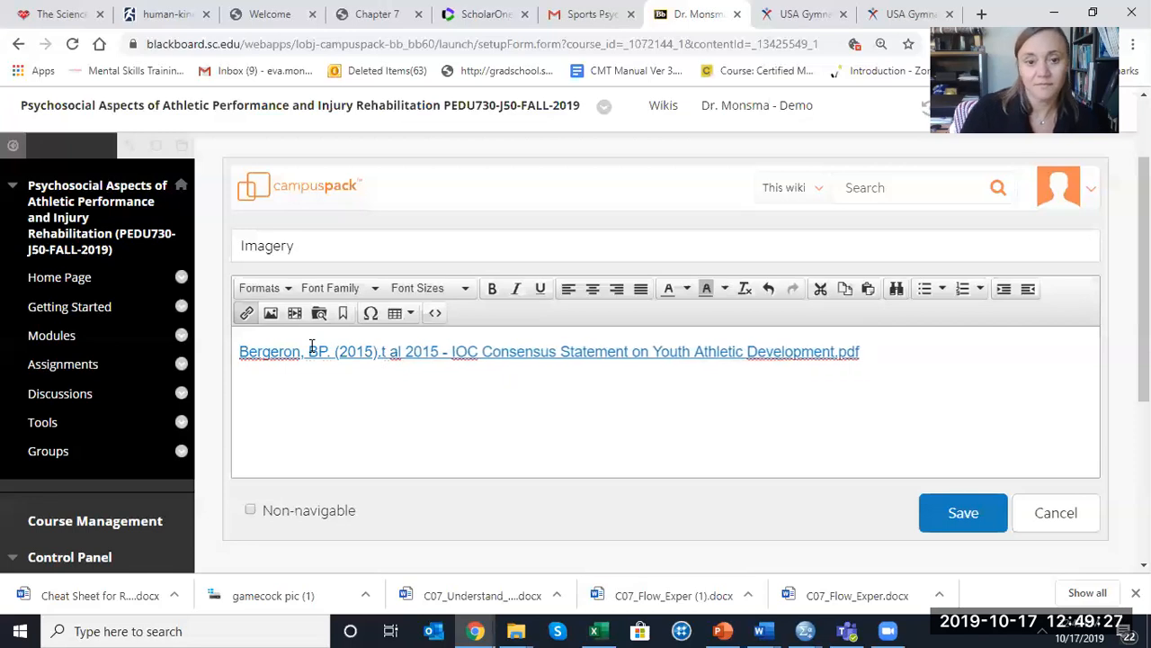
key("Delete")
key("Delete")
key("Delete")
key("Delete")
key("Delete")
key("Delete")
key("Delete")
key("Delete")
key("Delete")
key("Delete")
key("Delete")
key("Delete")
key("Delete")
key("Delete")
key("Delete")
key("Delete")
key("Delete")
key("Delete")
key("Delete")
key("Delete")
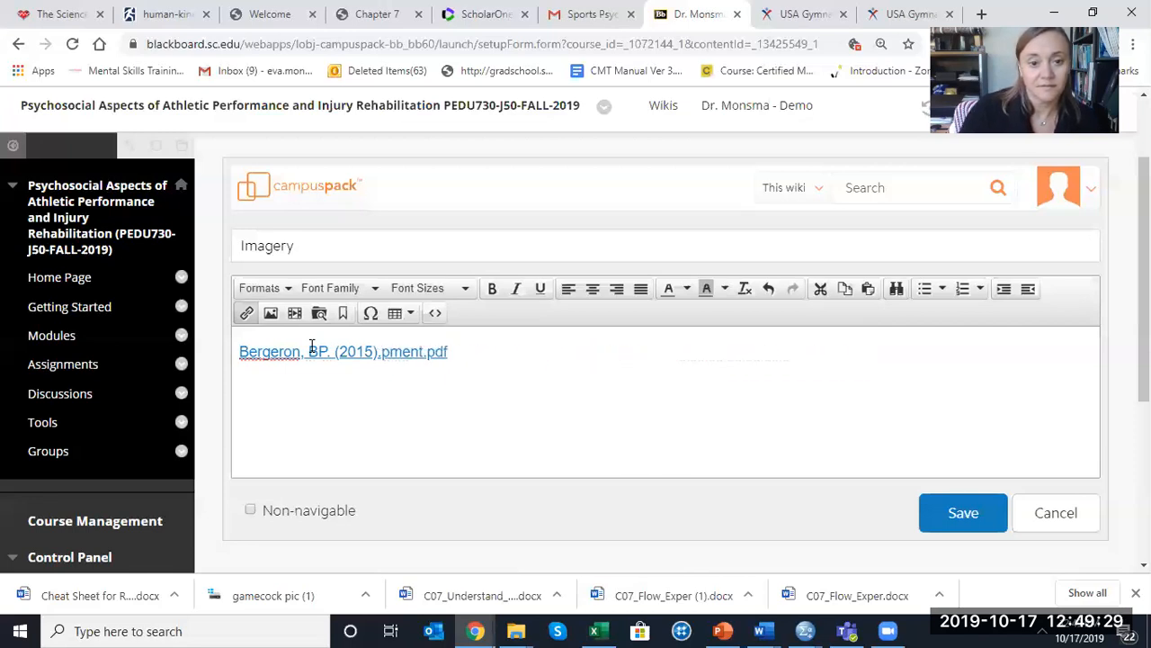
key("Delete")
key("Delete")
key("Delete")
key("BackSpace")
type(".")
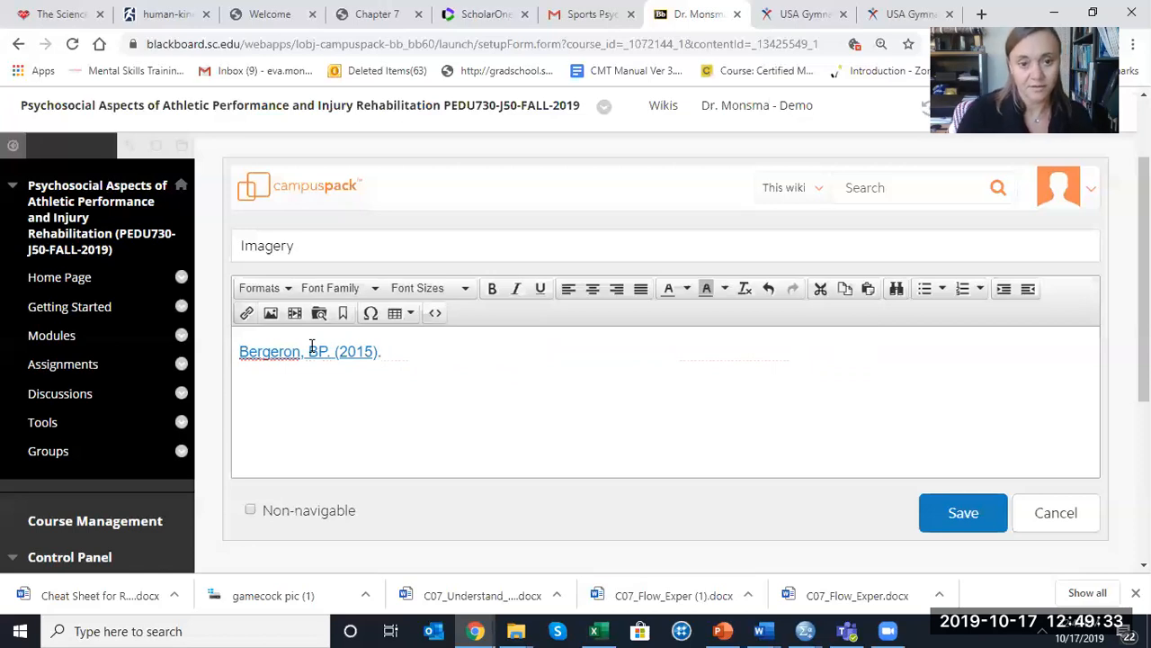
left_click(986, 528)
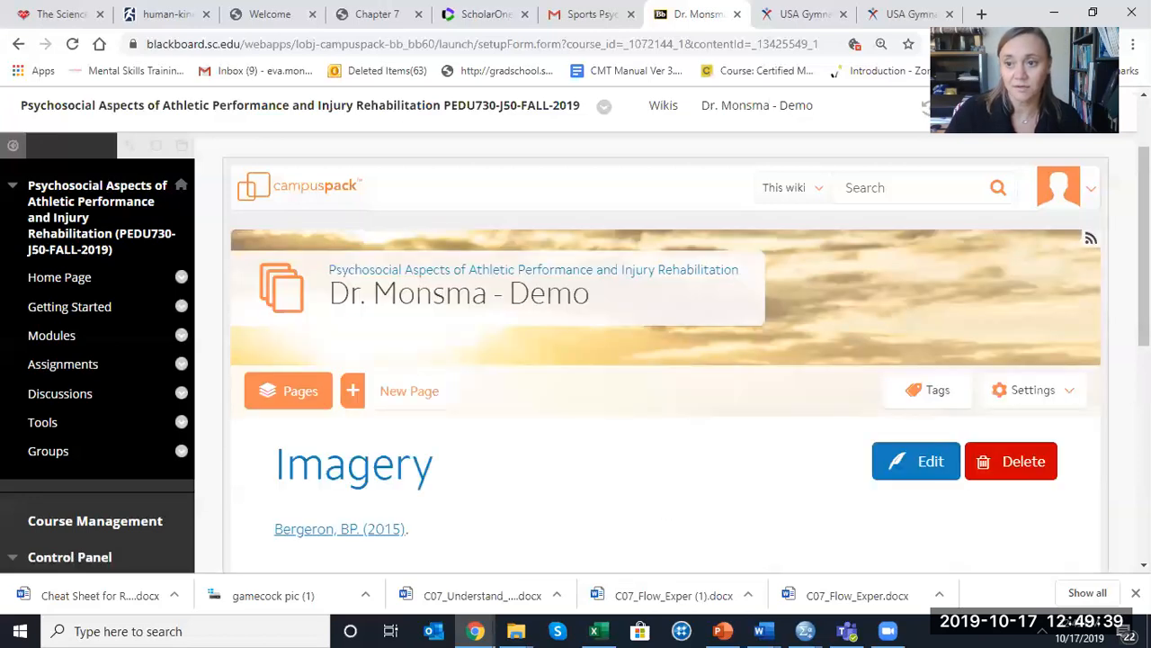
Step: Test the saved citation link by downloading the attached PDF, dismiss the multiple-download request, view the file and close it
scroll(412, 374, "down", 3)
left_click(359, 303)
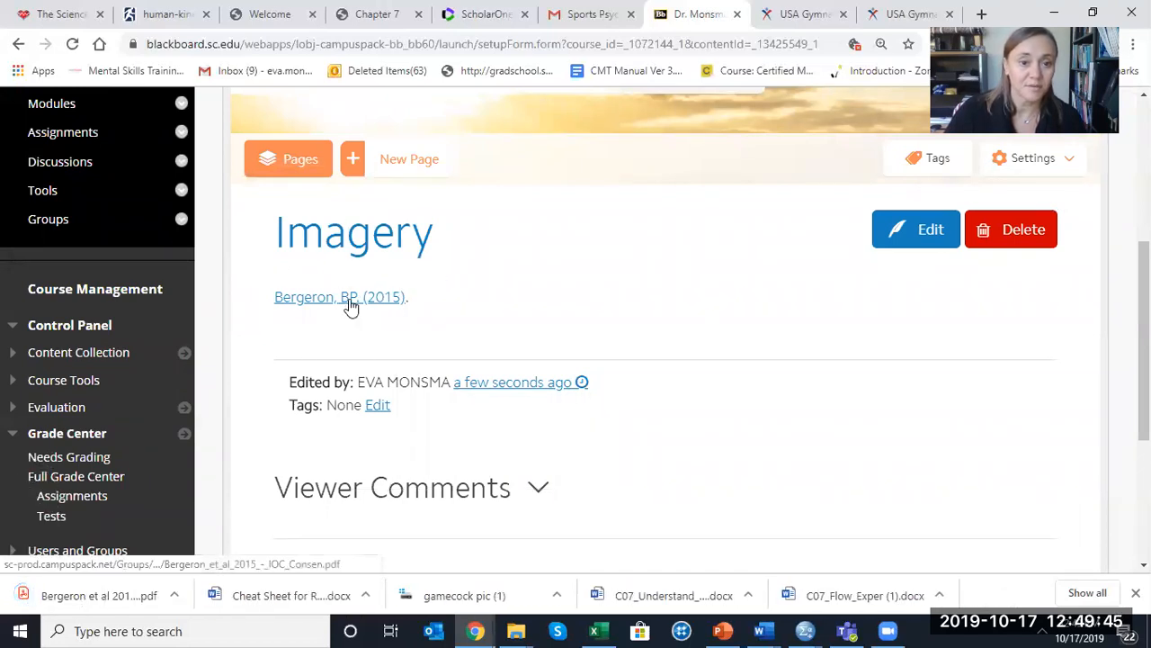
left_click(350, 307)
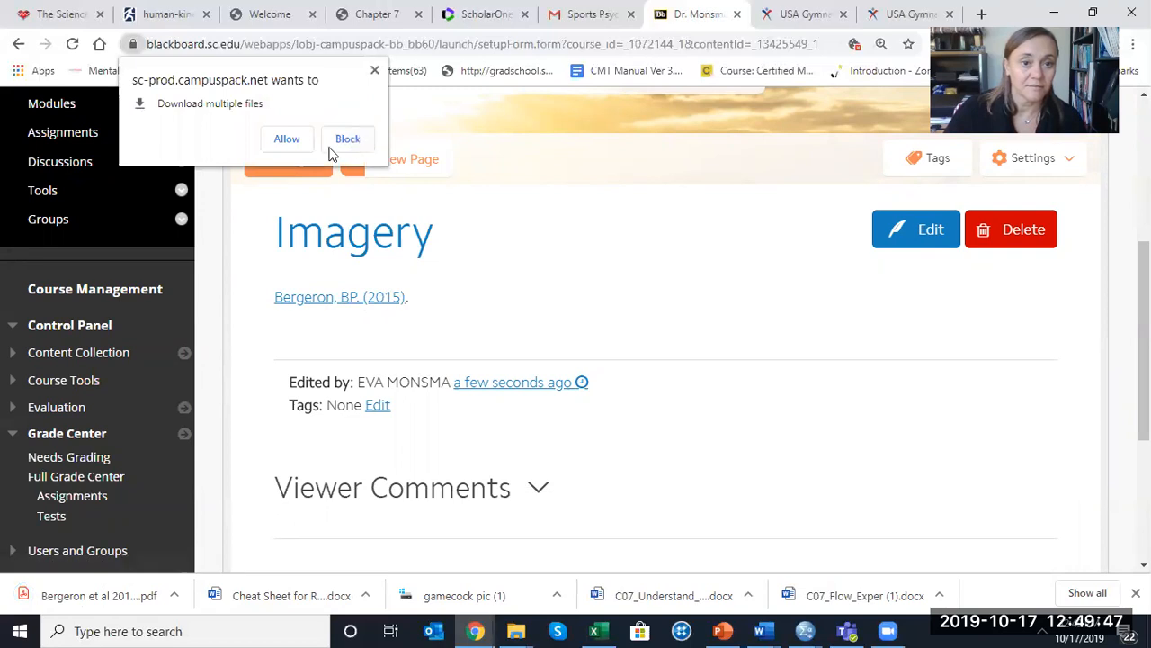
left_click(375, 70)
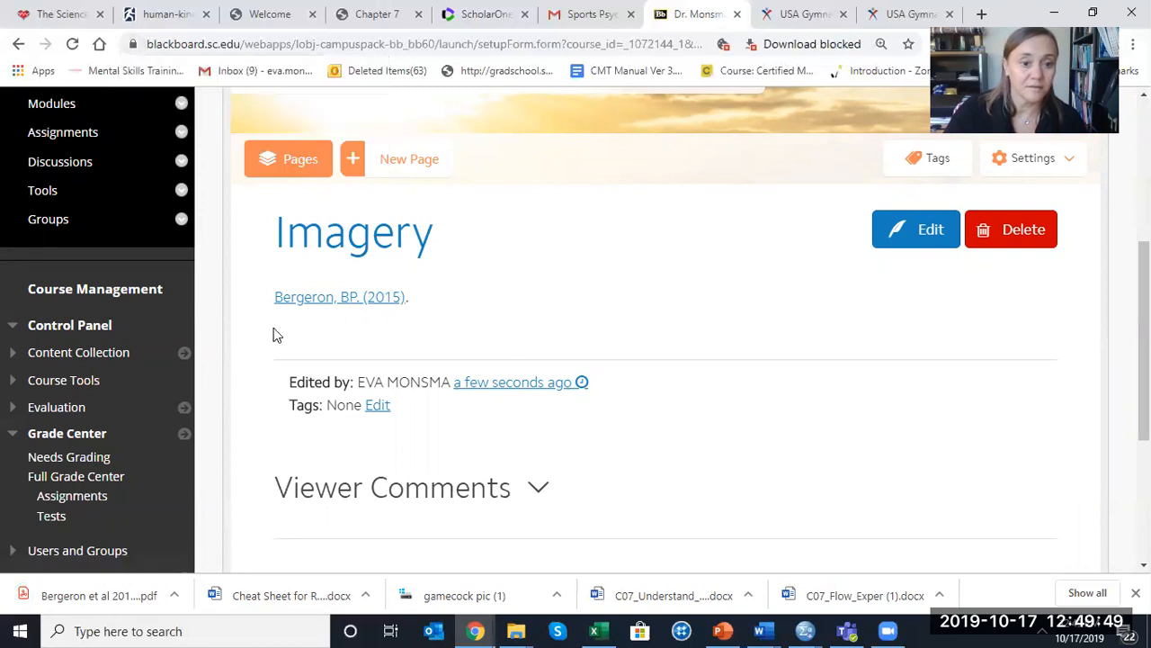
left_click(106, 601)
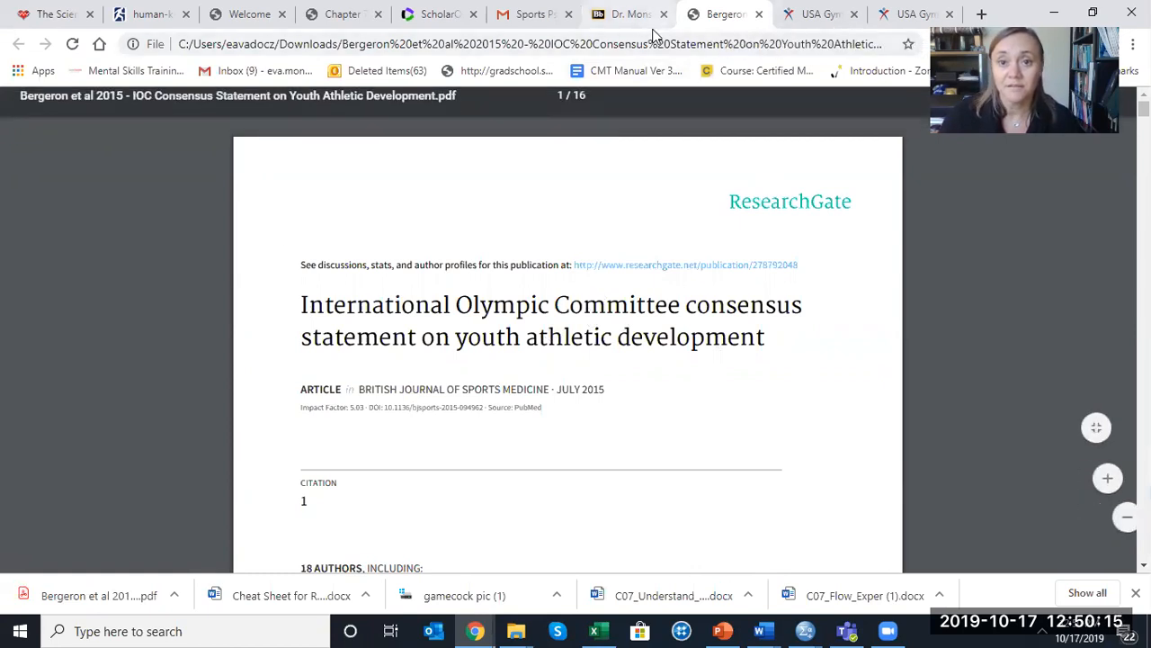
left_click(758, 13)
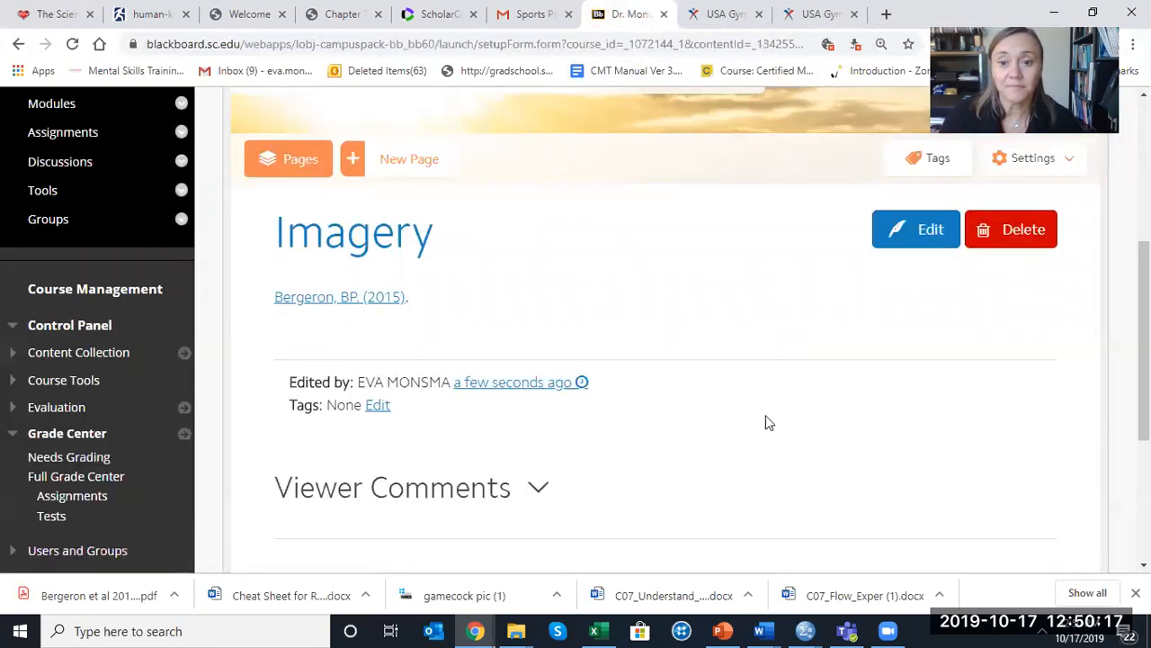
Step: Open the Imagery page for editing again
scroll(568, 468, "up", 1)
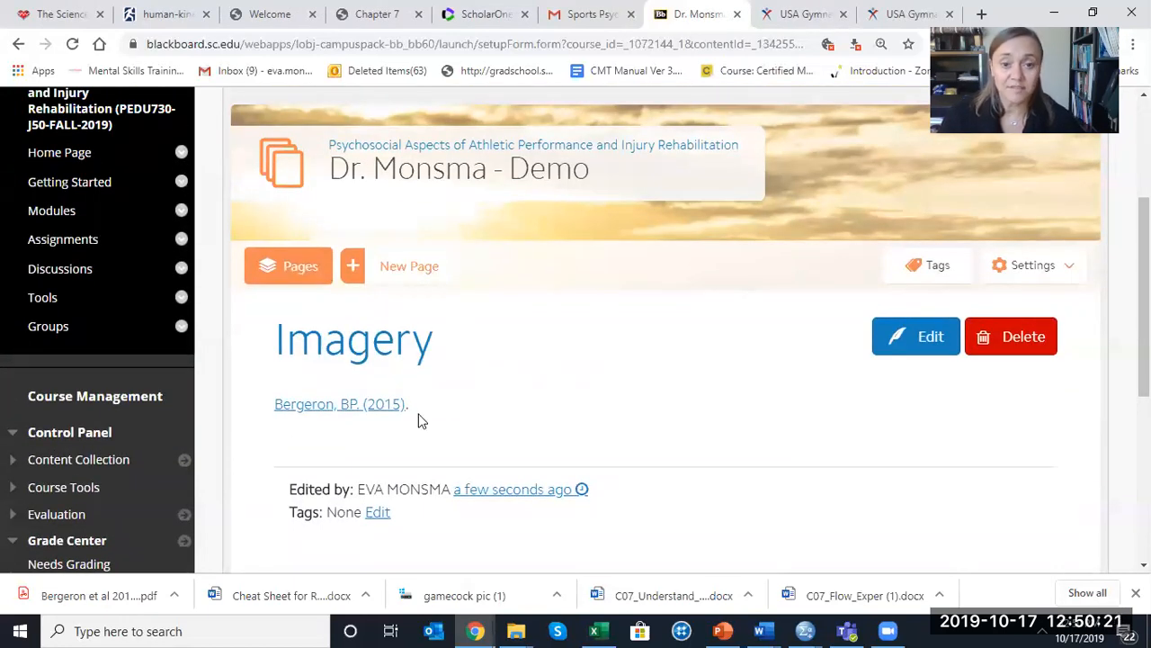
left_click(935, 340)
scroll(782, 417, "up", 2)
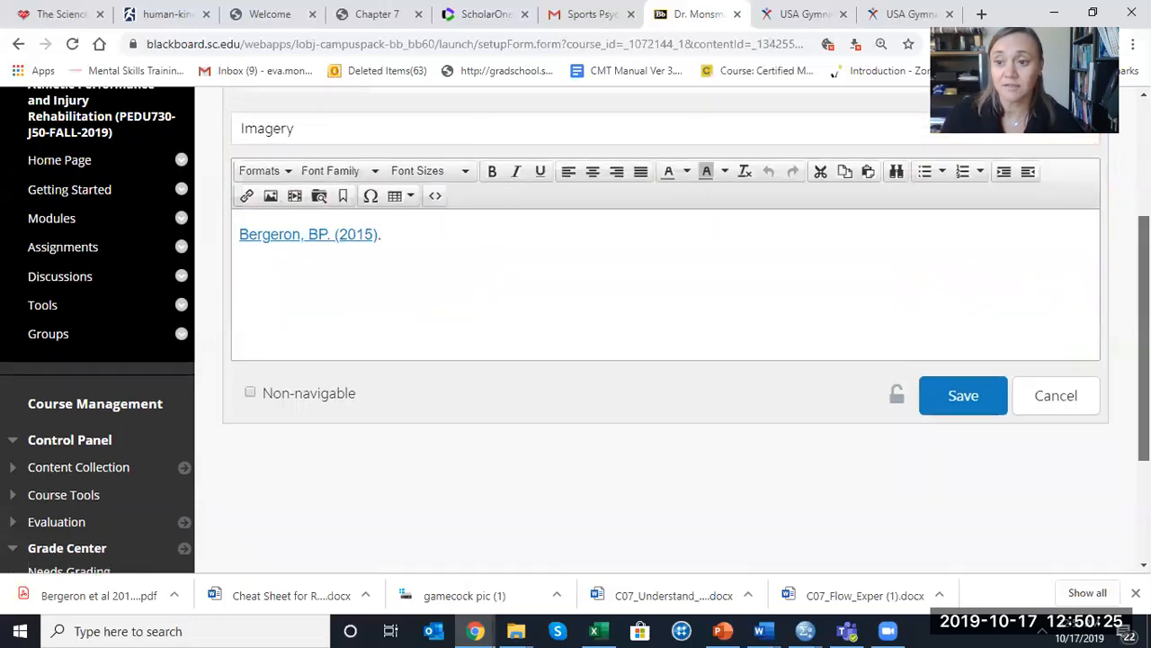
scroll(666, 378, "down", 1)
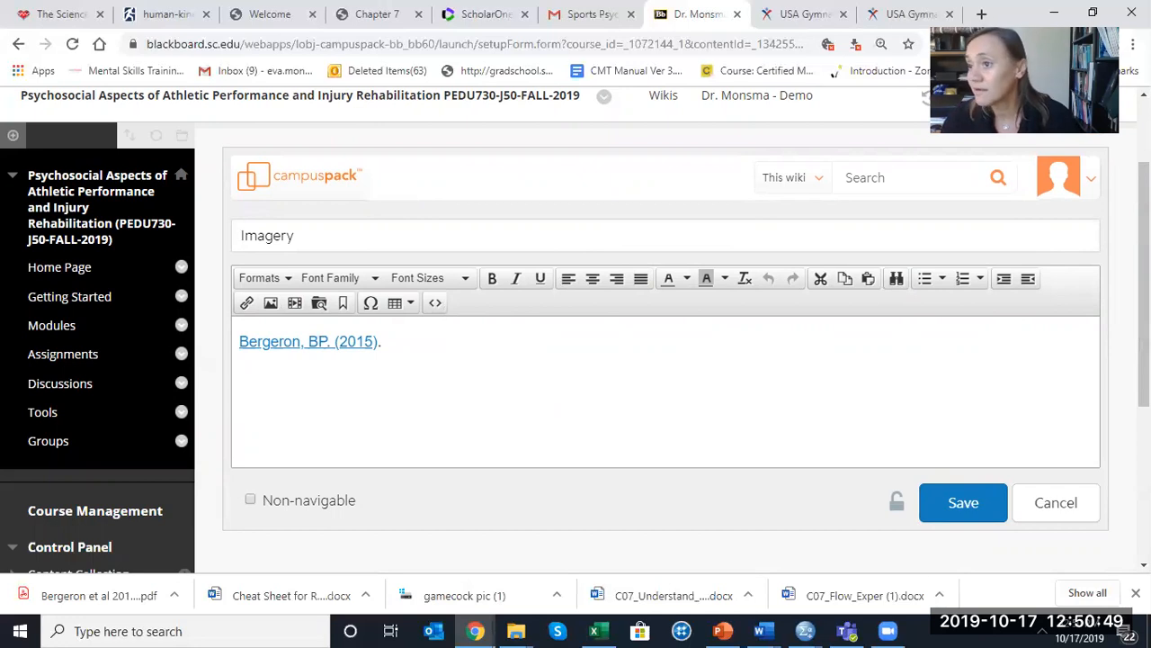
Step: Bring up the window with the 2016 student sample wiki and examine its home page's title, purpose, topic list and page links
left_click_drag(1150, 27, 170, 47)
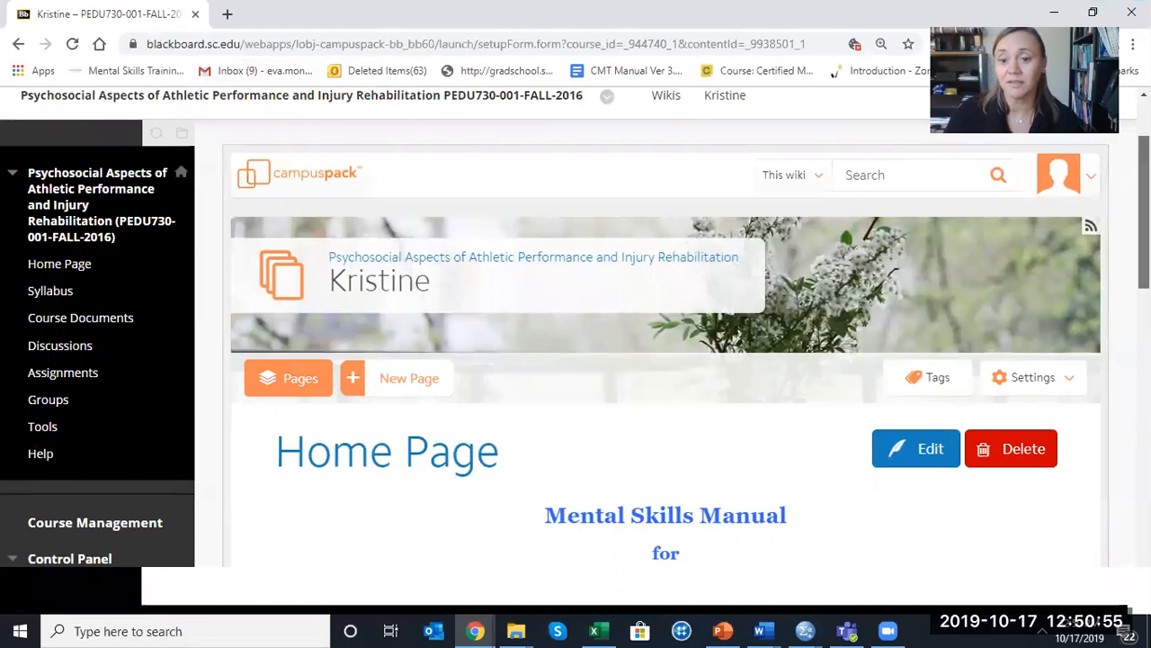
scroll(576, 341, "down", 1)
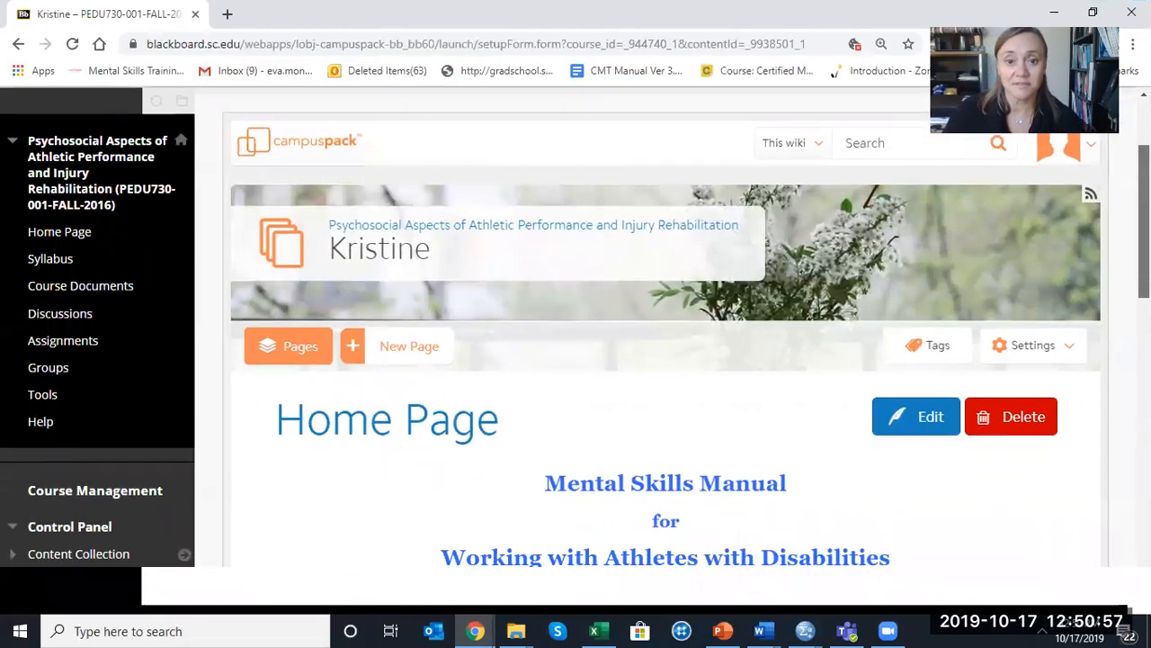
scroll(576, 342, "down", 6)
scroll(576, 342, "down", 1)
scroll(575, 342, "up", 1)
scroll(575, 342, "down", 3)
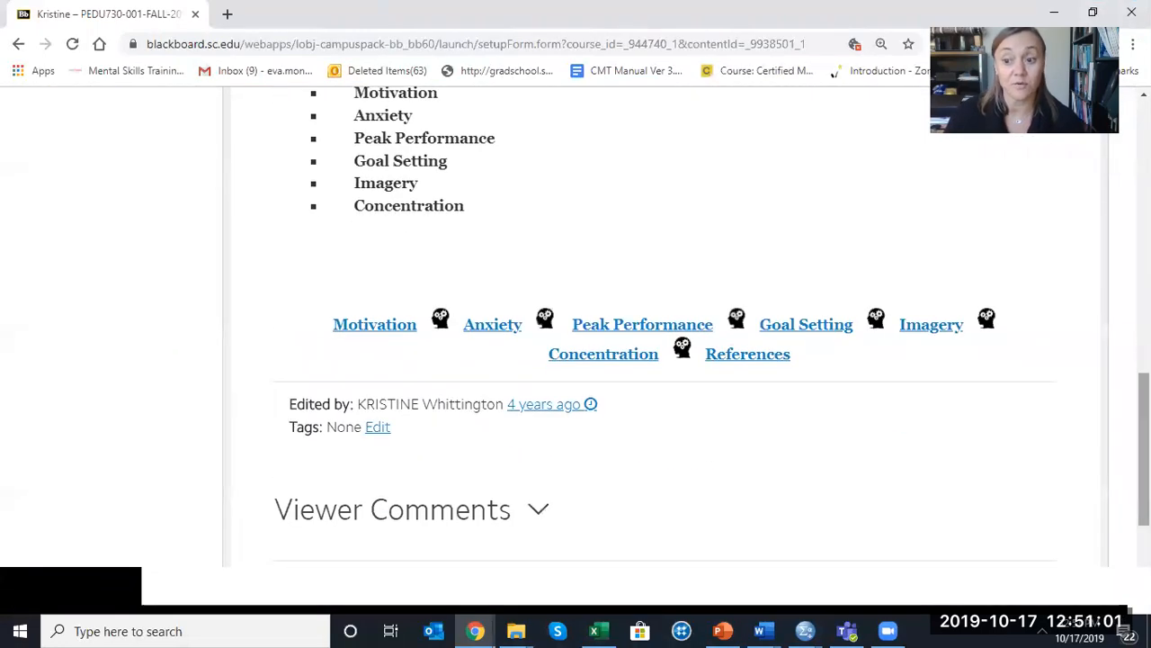
scroll(575, 342, "up", 3)
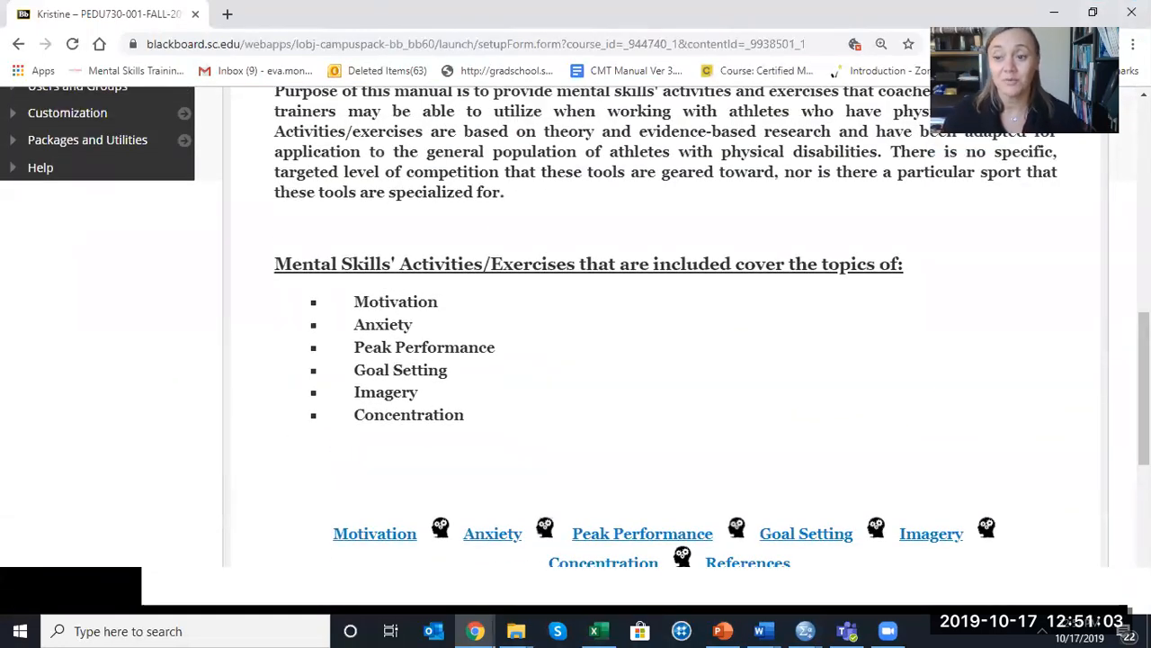
scroll(576, 342, "up", 2)
scroll(575, 342, "up", 1)
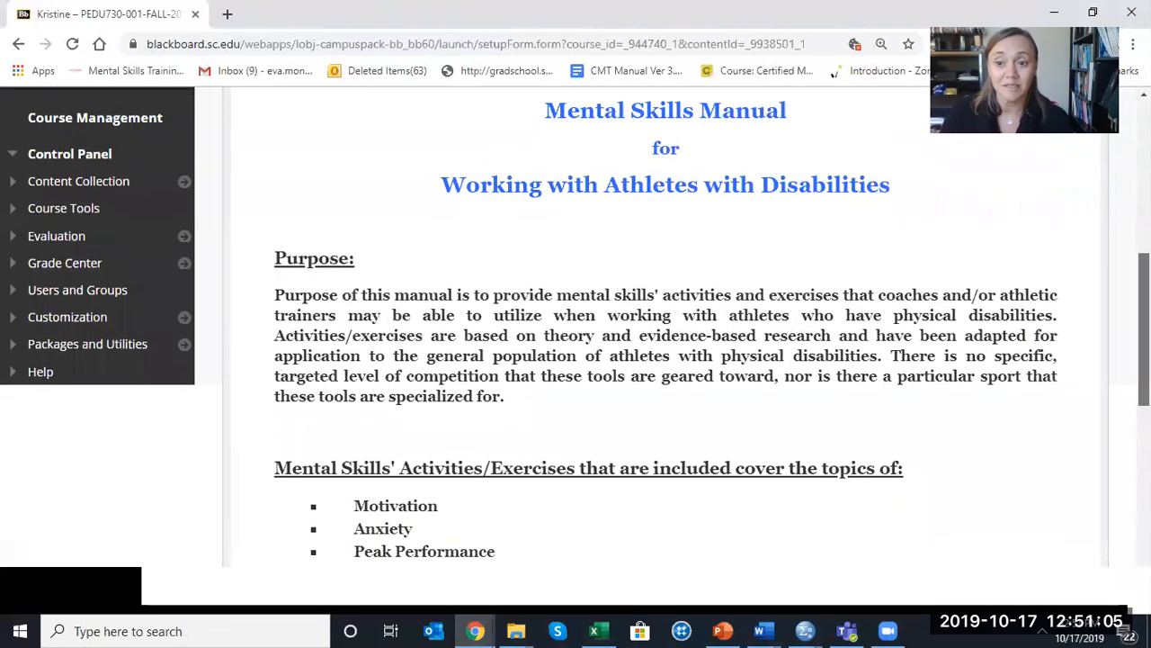
scroll(575, 342, "down", 3)
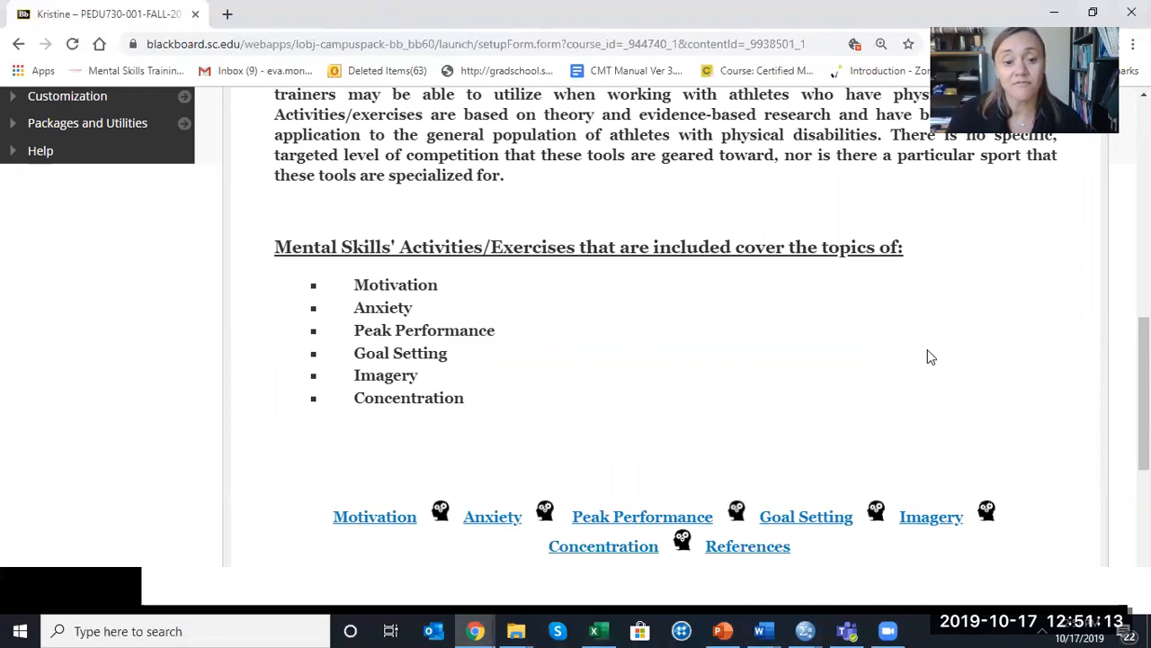
Step: Open the sample wiki's Motivation page and examine its important terms, relevant key theories and research study summary
left_click(375, 526)
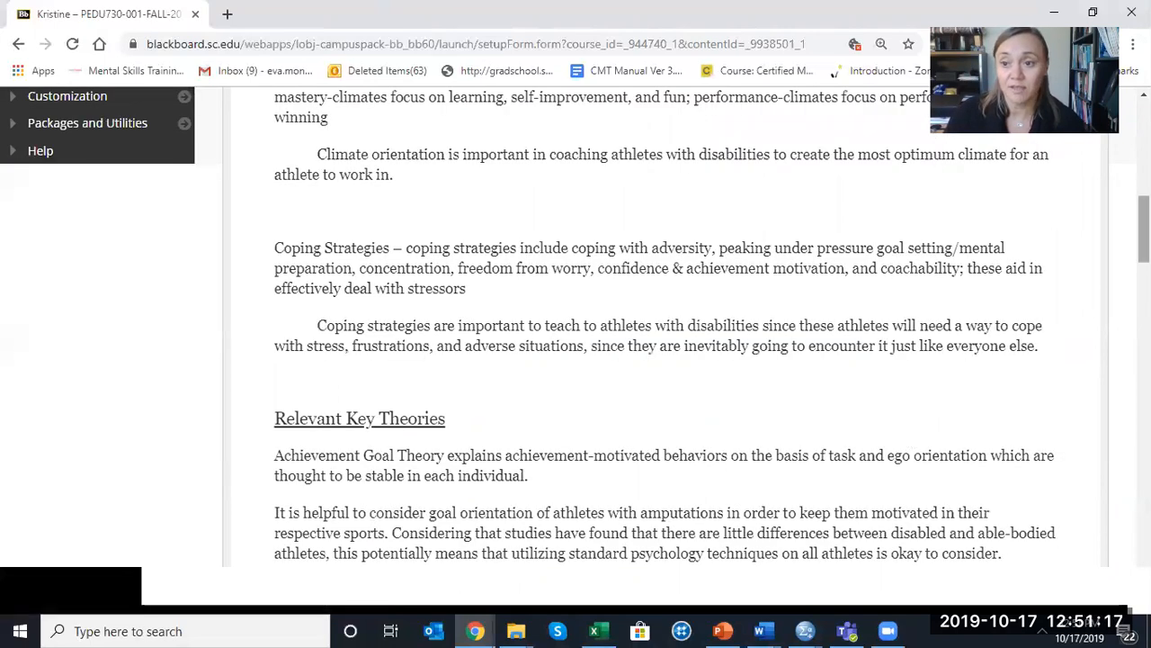
scroll(575, 324, "up", 5)
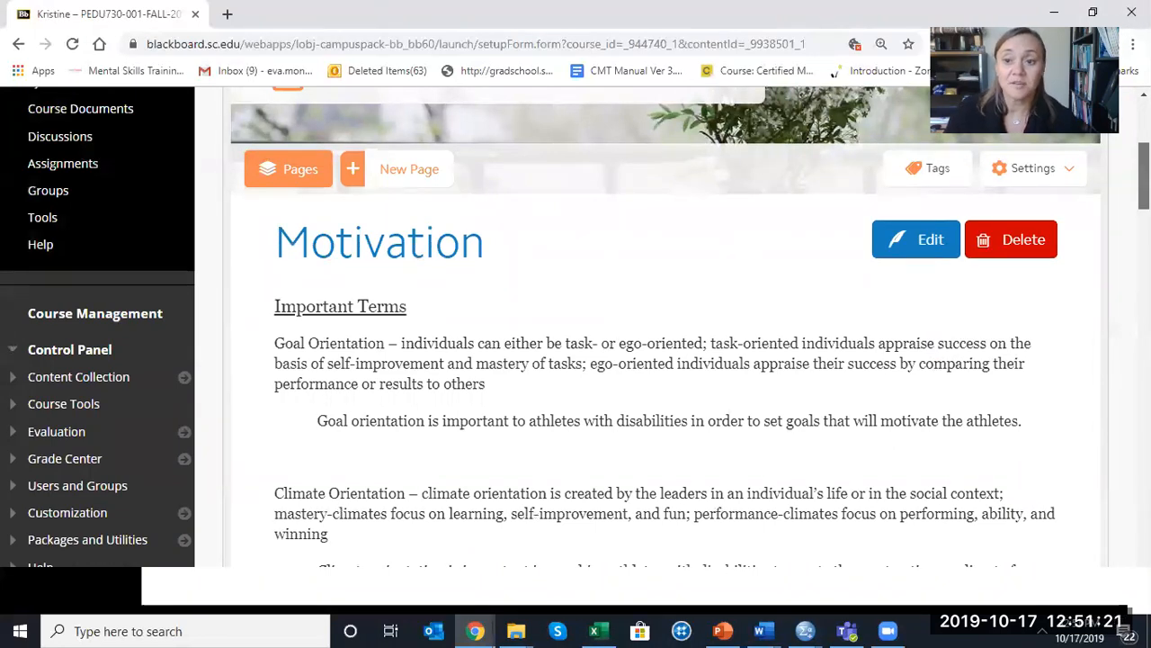
scroll(575, 326, "down", 1)
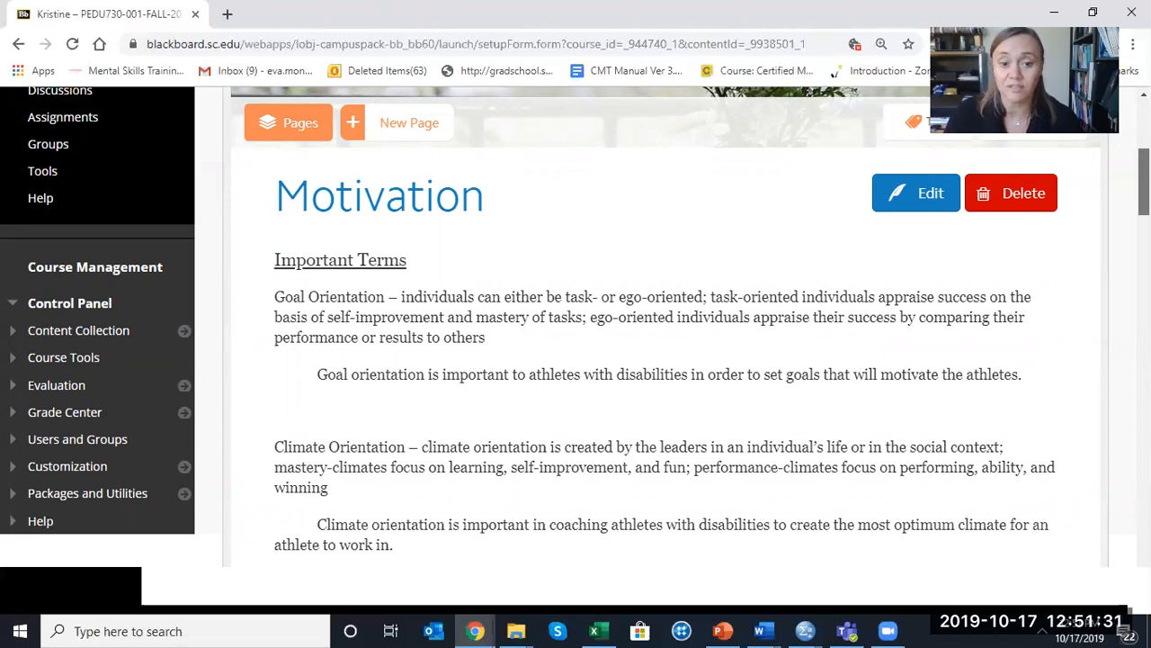
scroll(576, 323, "down", 3)
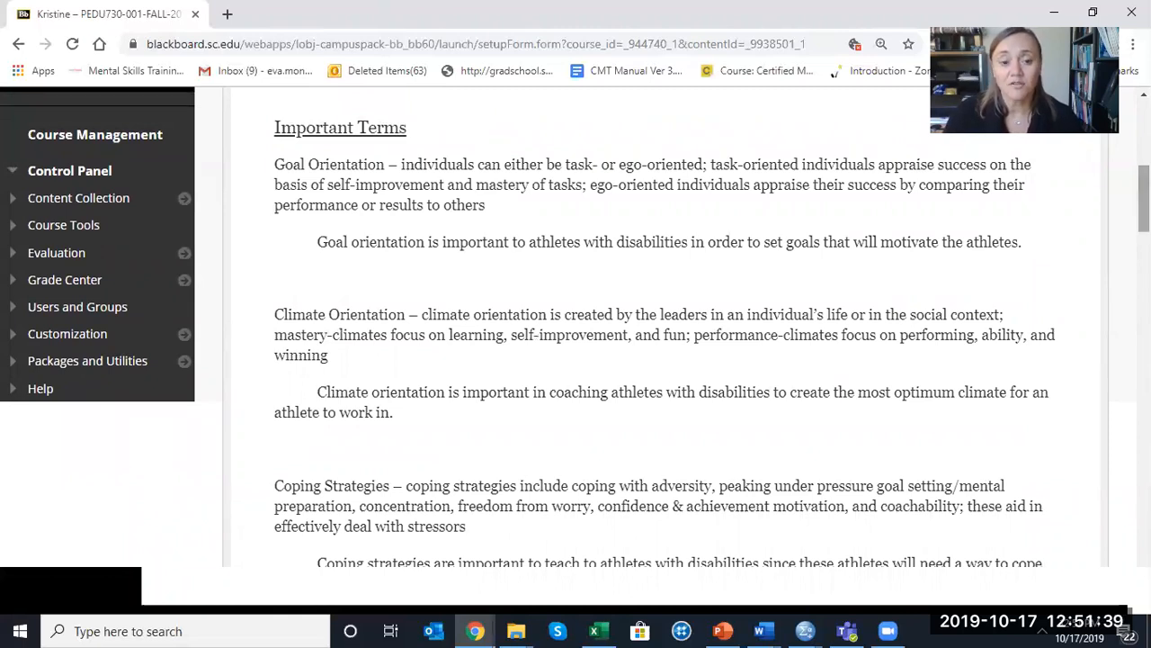
scroll(575, 360, "down", 5)
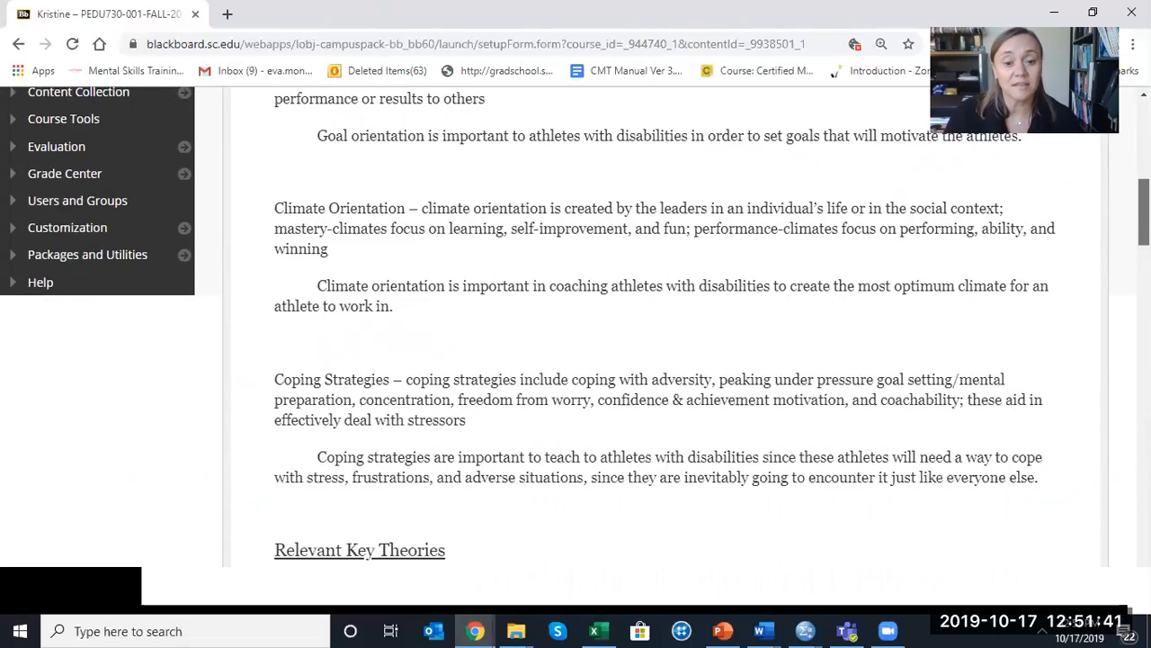
scroll(575, 360, "down", 1)
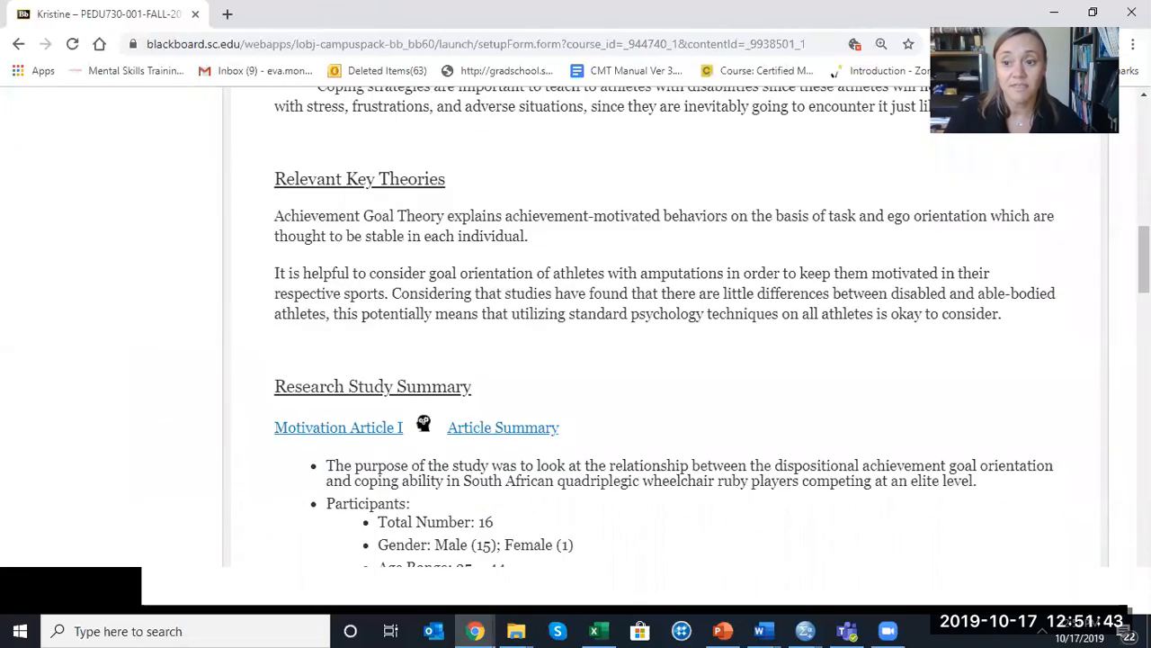
scroll(576, 359, "down", 2)
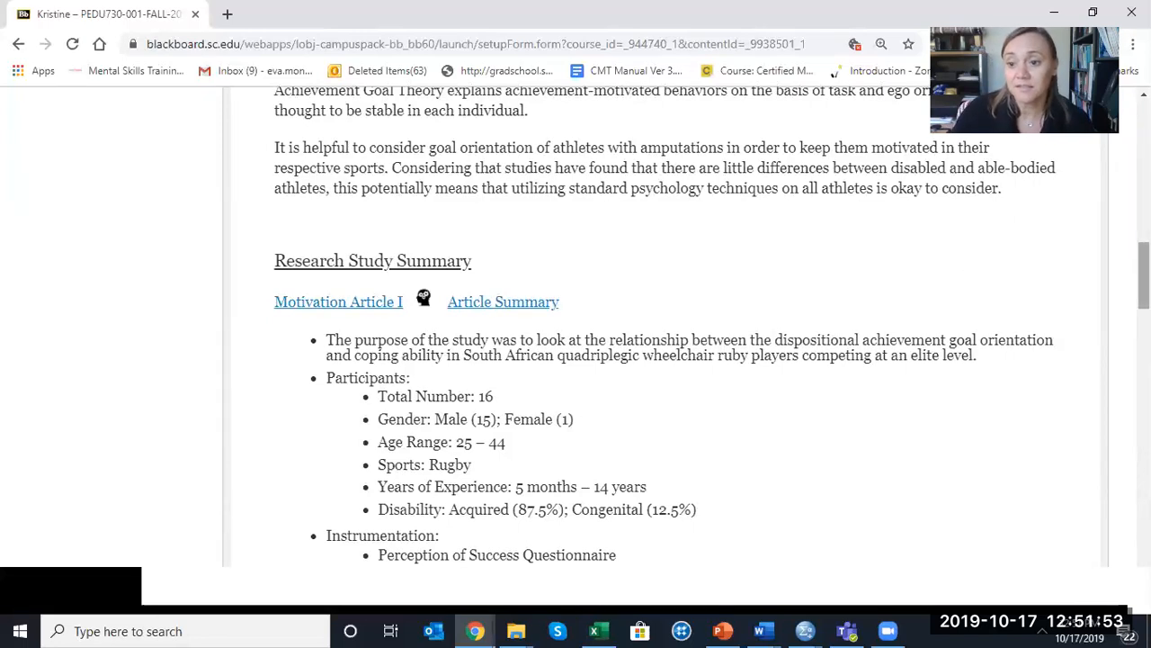
scroll(1142, 274, "down", 1)
scroll(666, 324, "down", 8)
scroll(665, 323, "up", 9)
scroll(576, 201, "up", 1)
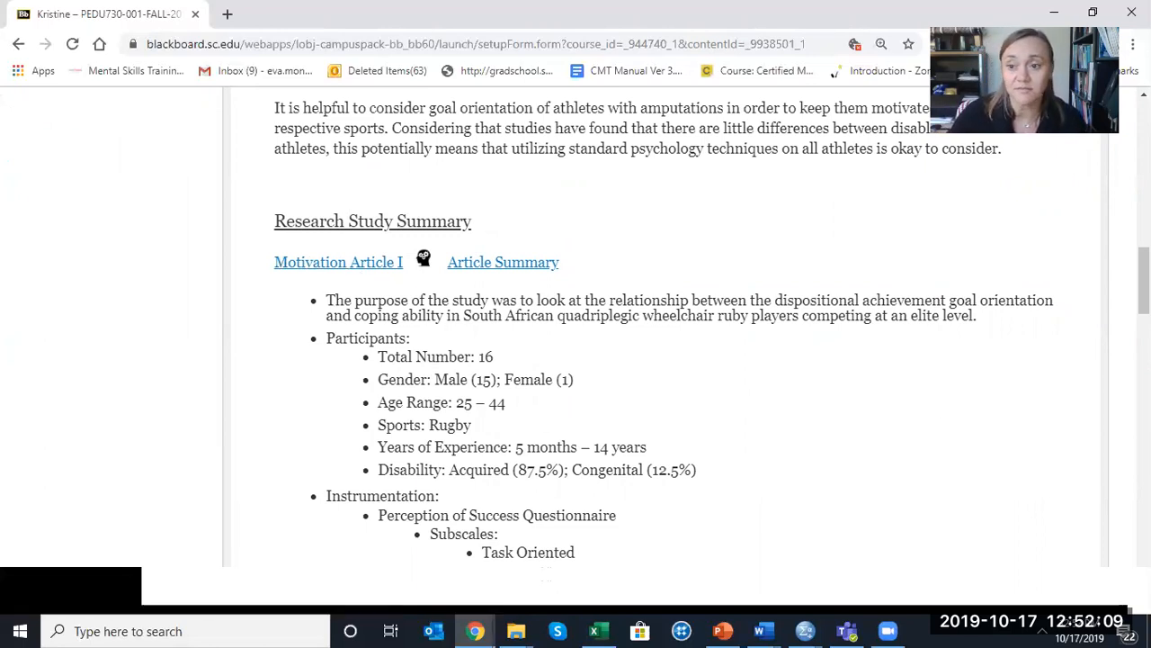
scroll(715, 257, "down", 2)
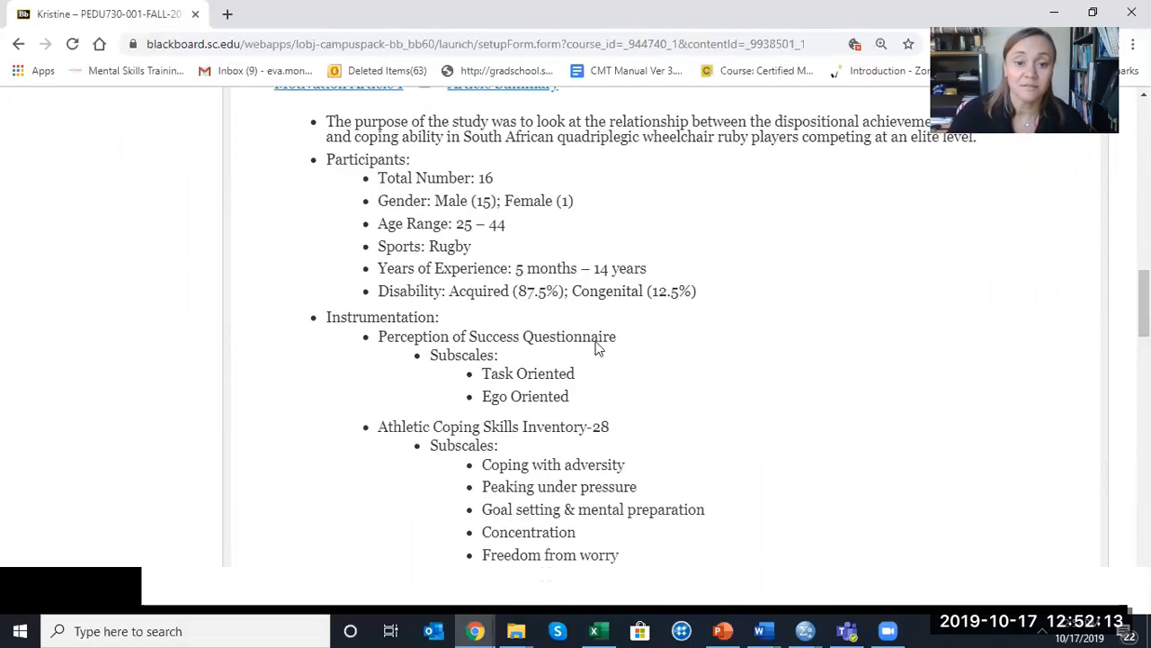
left_click_drag(1143, 303, 1143, 274)
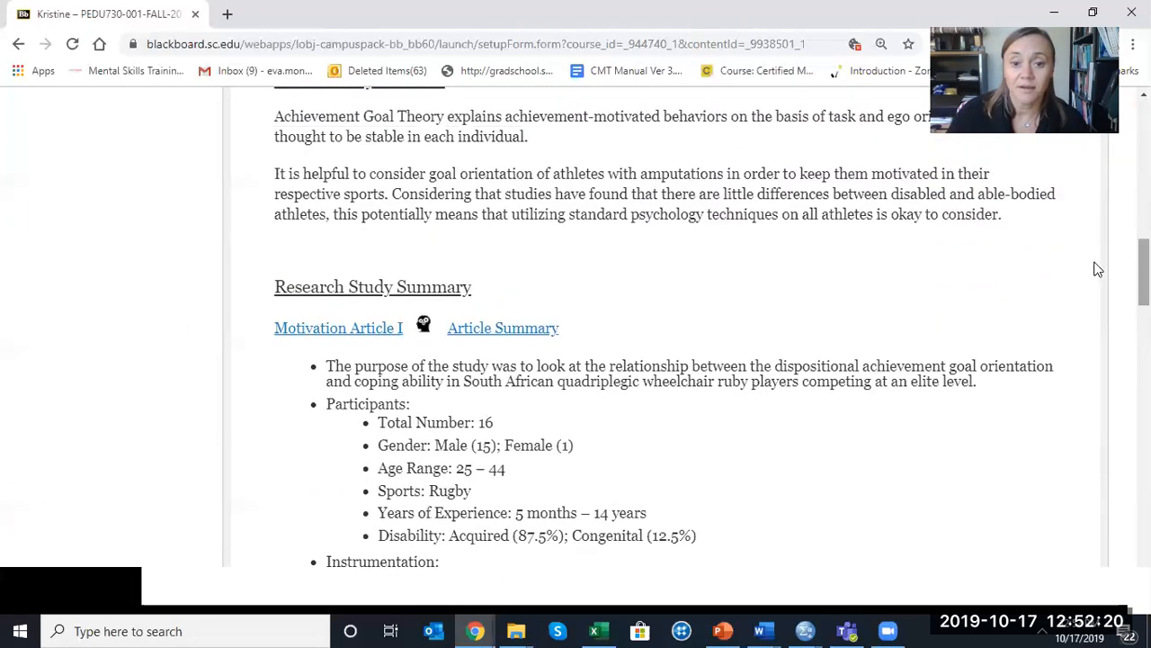
Step: Try the Motivation Article I and Article Summary links under Research Study Summary to fetch their files
left_click(355, 335)
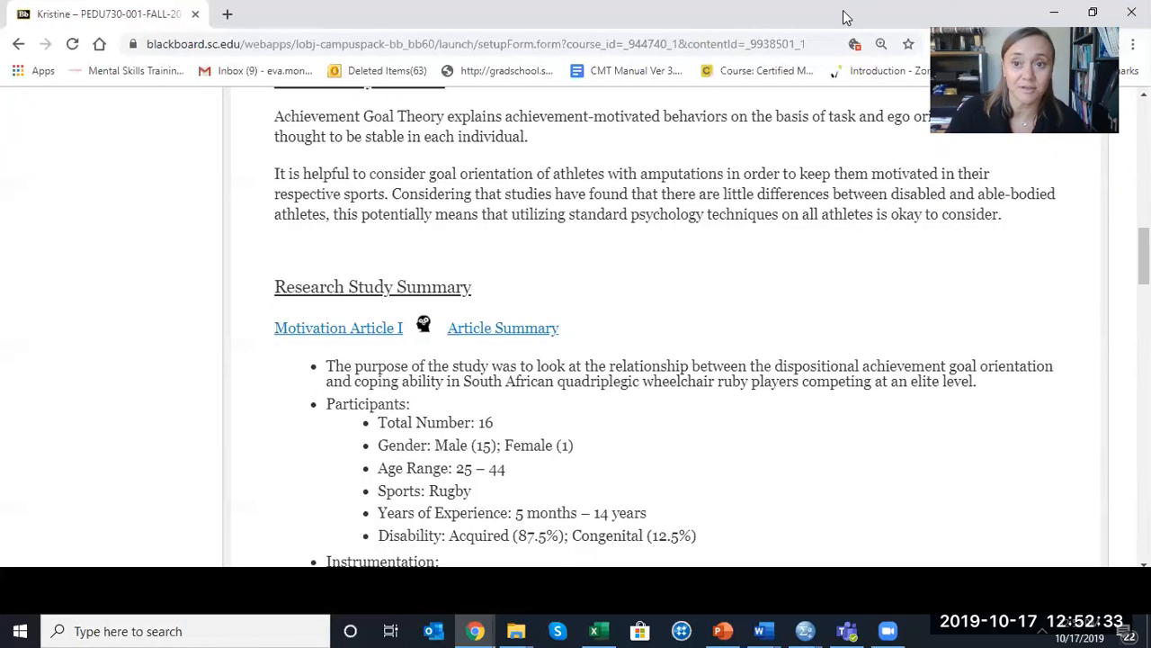
double_click(844, 16)
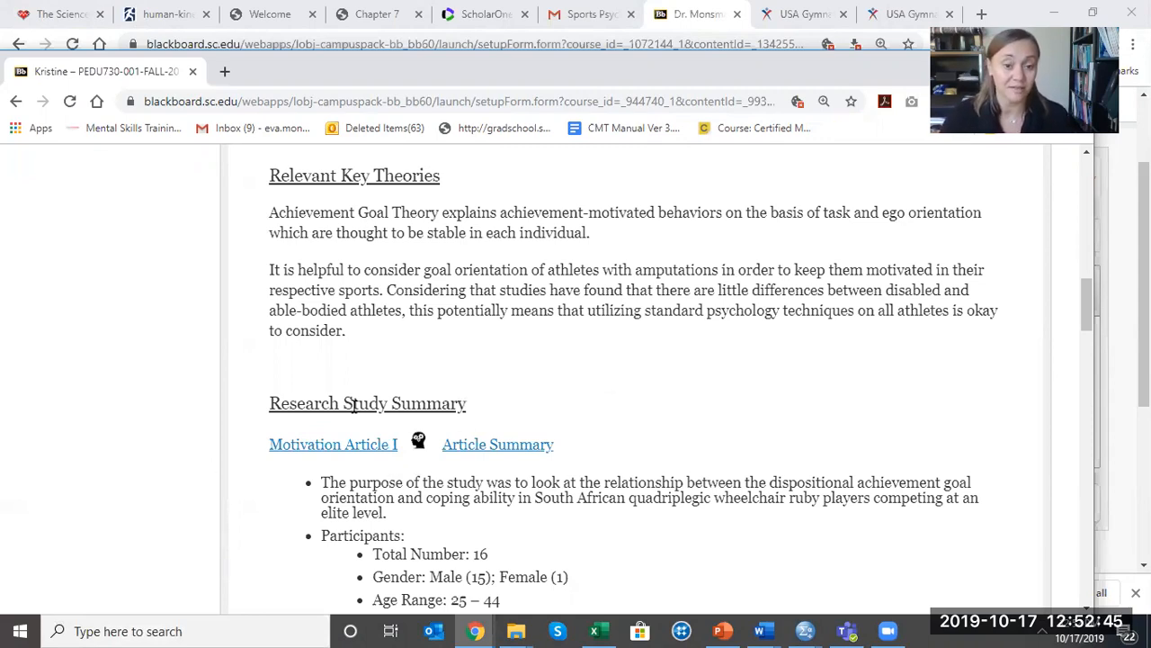
left_click(511, 457)
left_click(284, 198)
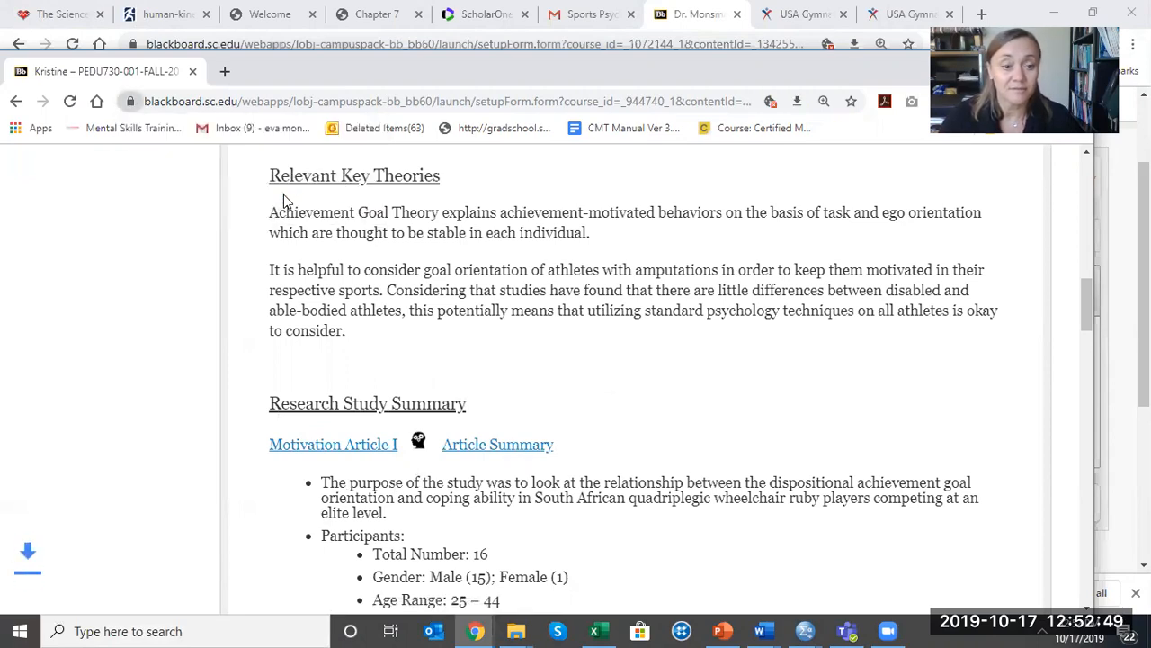
double_click(353, 73)
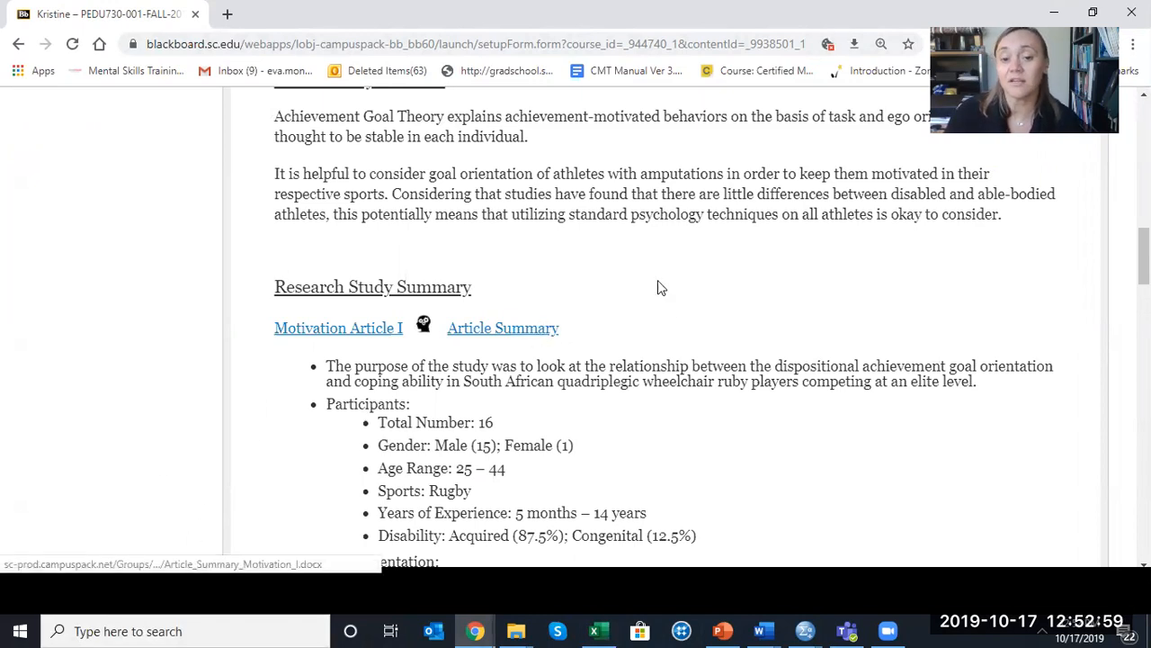
Step: Review the Motivation page's main findings, practical extension and practical application sections, down to the Motivation Handout link
left_click_drag(1143, 252, 1143, 324)
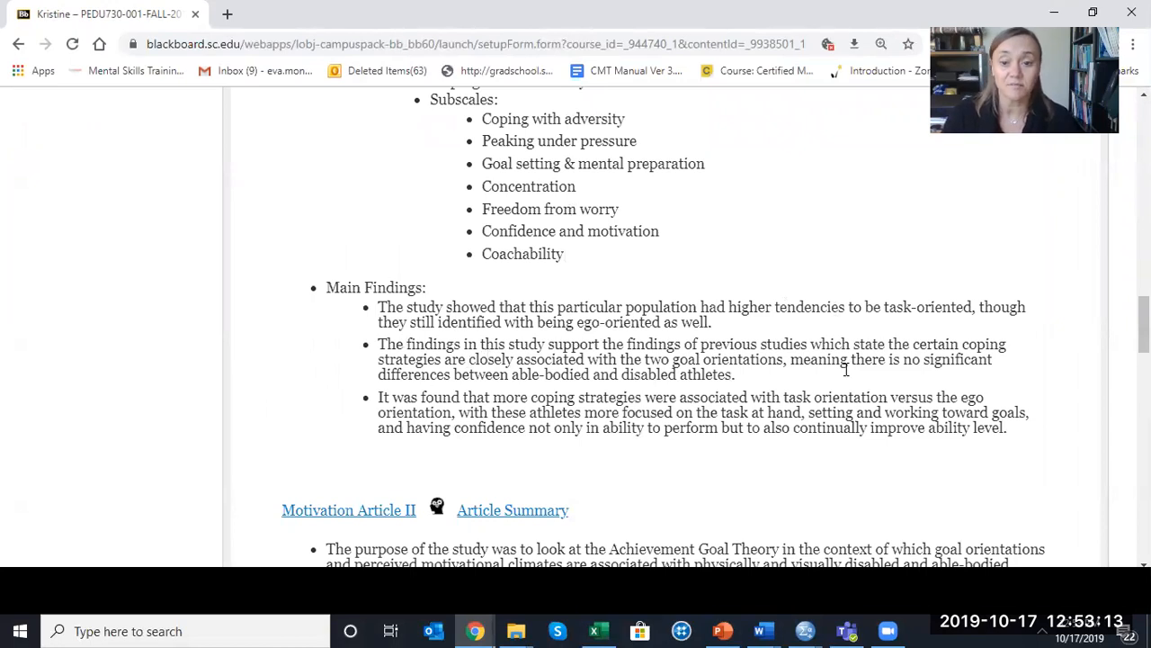
left_click_drag(1143, 325, 1143, 439)
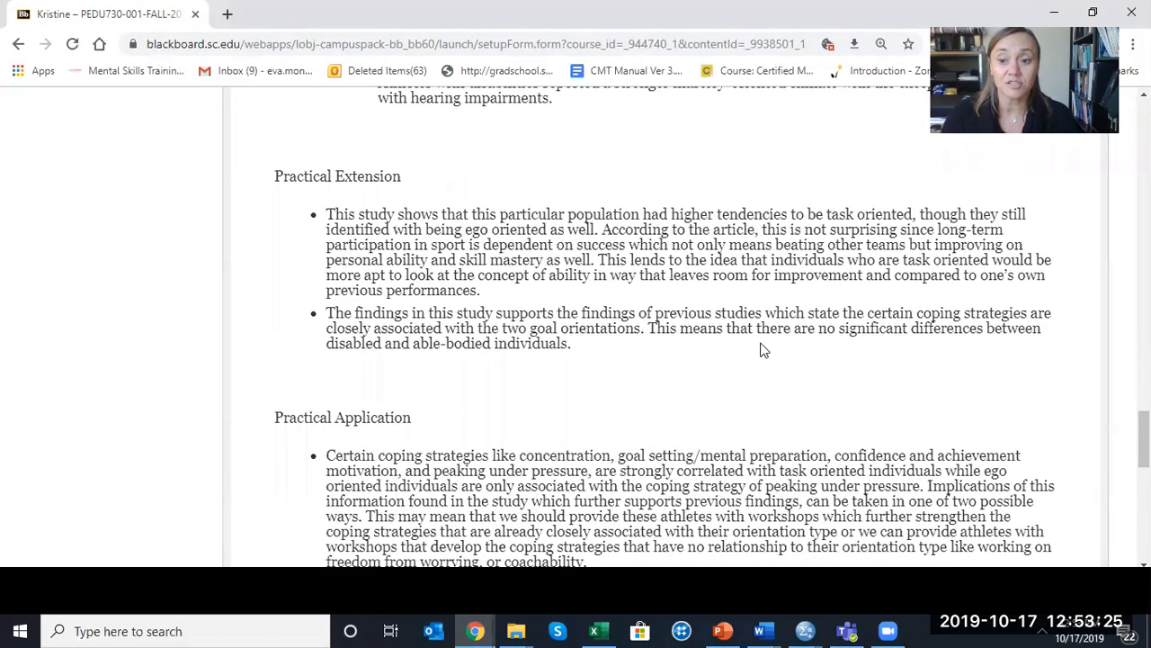
left_click_drag(1143, 439, 1143, 467)
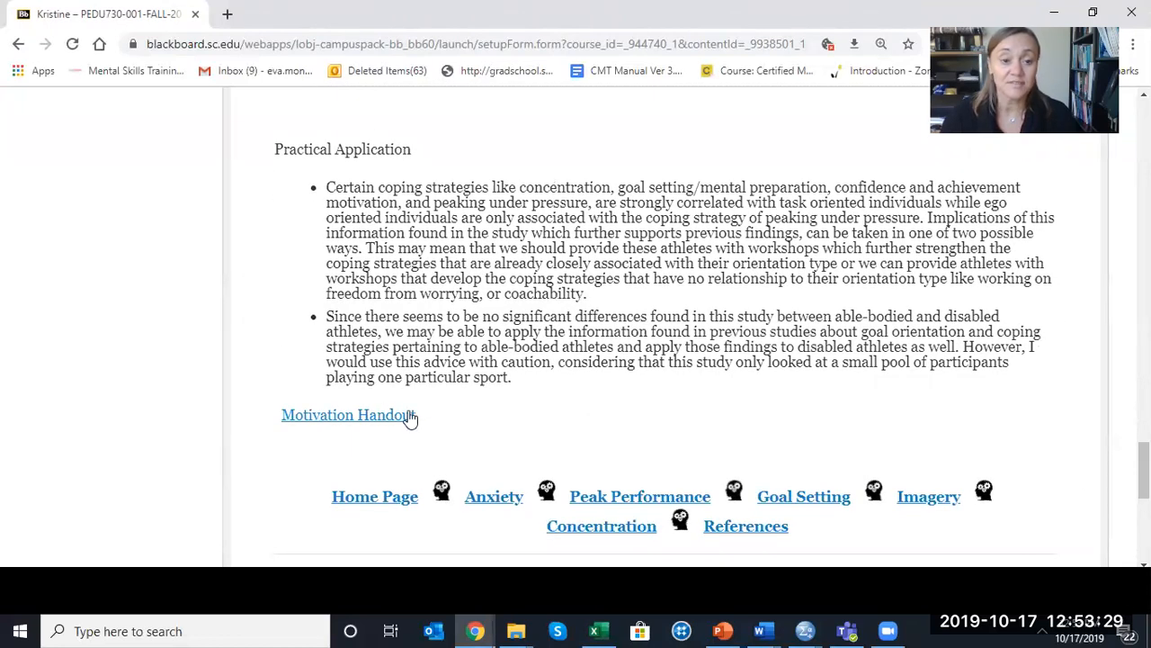